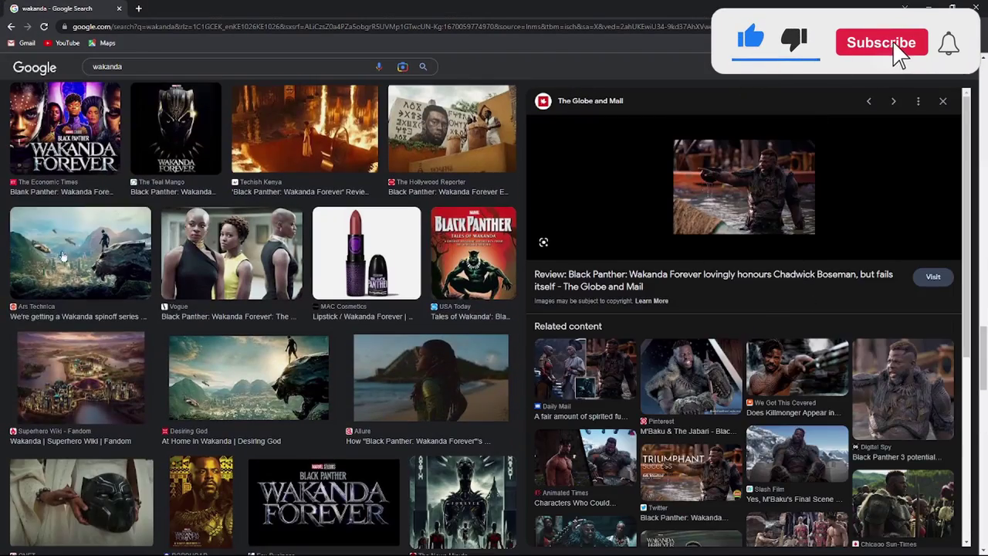
Preview the Ars Technica, CNET, CNBC, Philadelphia Inquirer and Esquire wakanda images
left_click(64, 256)
scroll(196, 276, "down", 3)
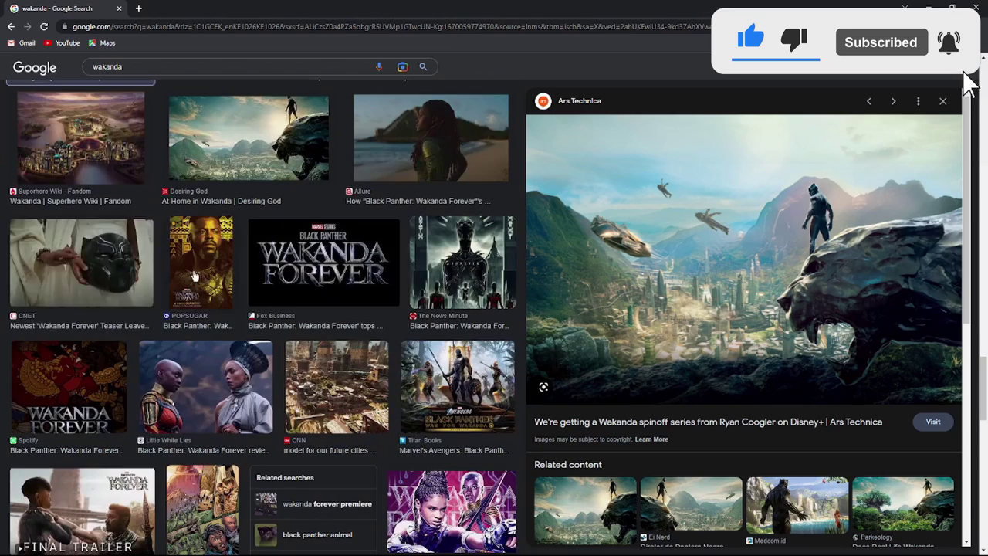
left_click(82, 263)
scroll(813, 323, "down", 2)
left_click(903, 340)
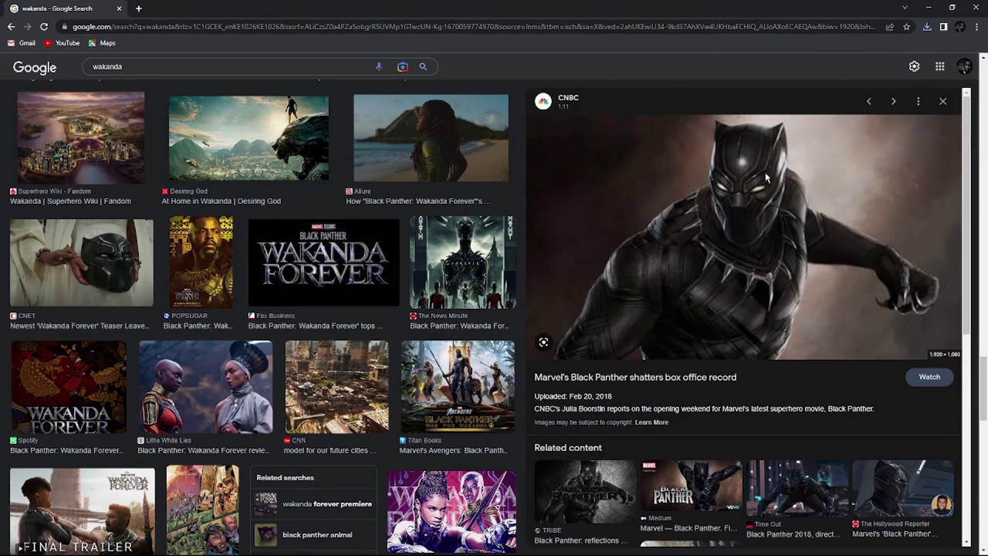
left_click(797, 494)
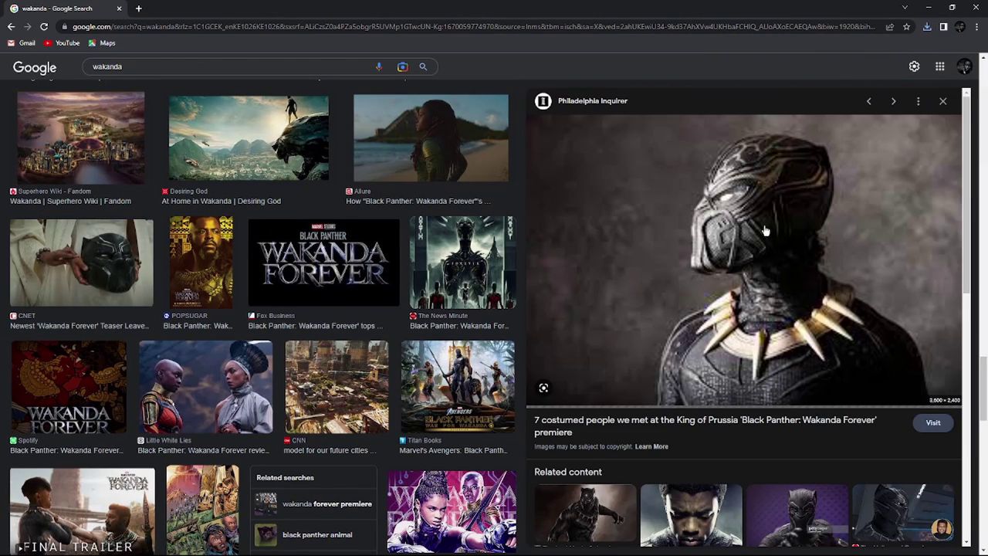
scroll(765, 227, "down", 1)
left_click(691, 494)
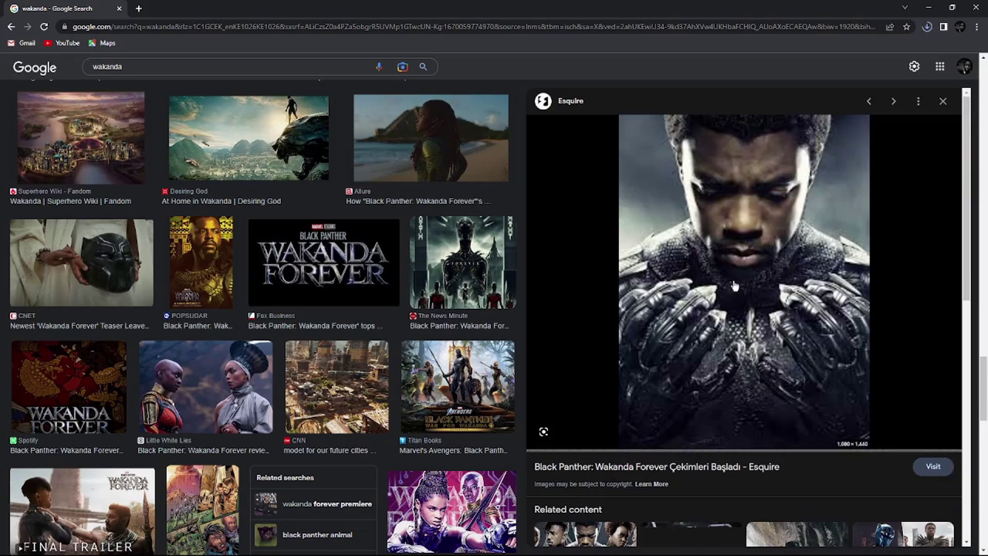
scroll(455, 229, "down", 3)
scroll(456, 229, "down", 3)
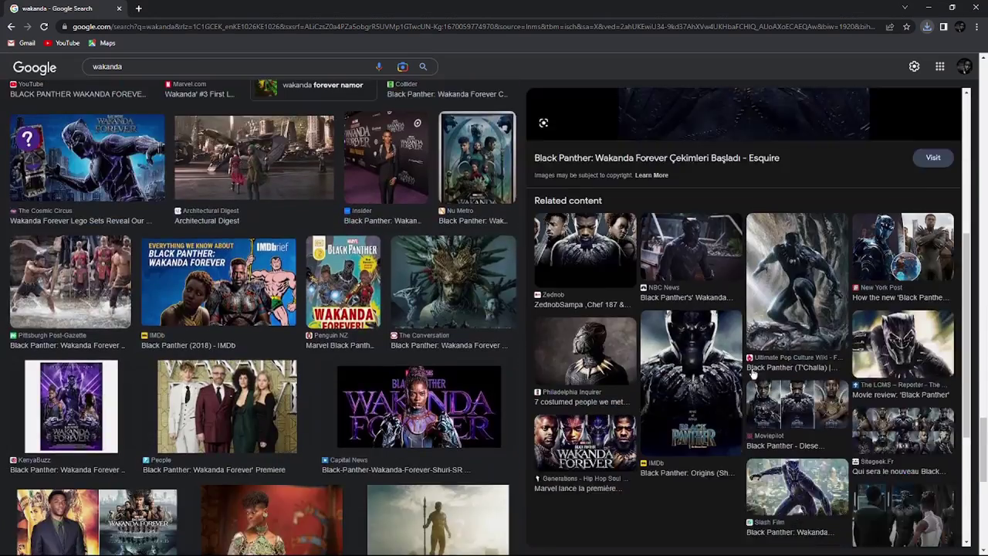
scroll(455, 229, "down", 3)
scroll(456, 229, "down", 3)
Preview the Conde Nast Traveler, Curbed, Star Tribune, Vanity Fair headdress, Stern and Queen Ramonda images
left_click(455, 229)
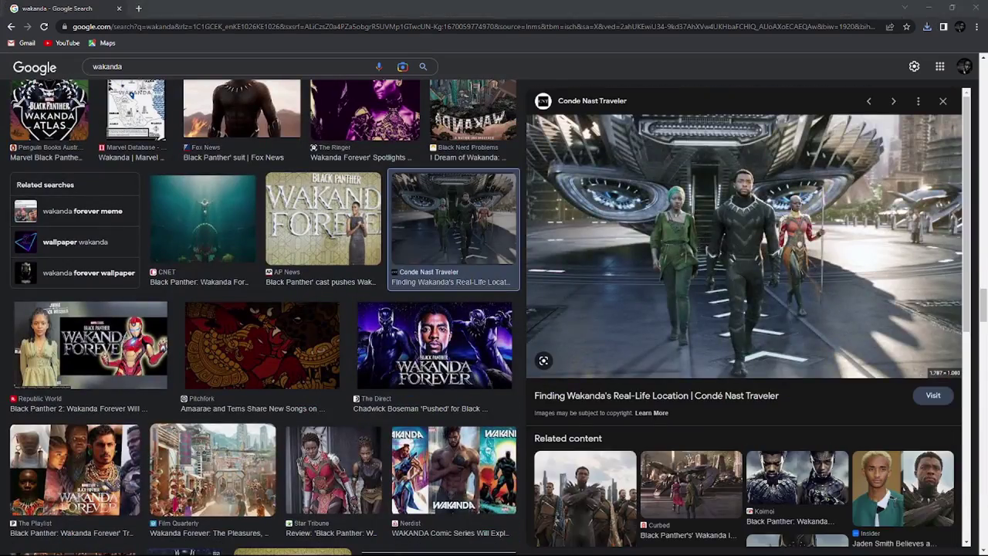
scroll(752, 245, "down", 3)
left_click(753, 245)
scroll(360, 309, "down", 3)
left_click(360, 284)
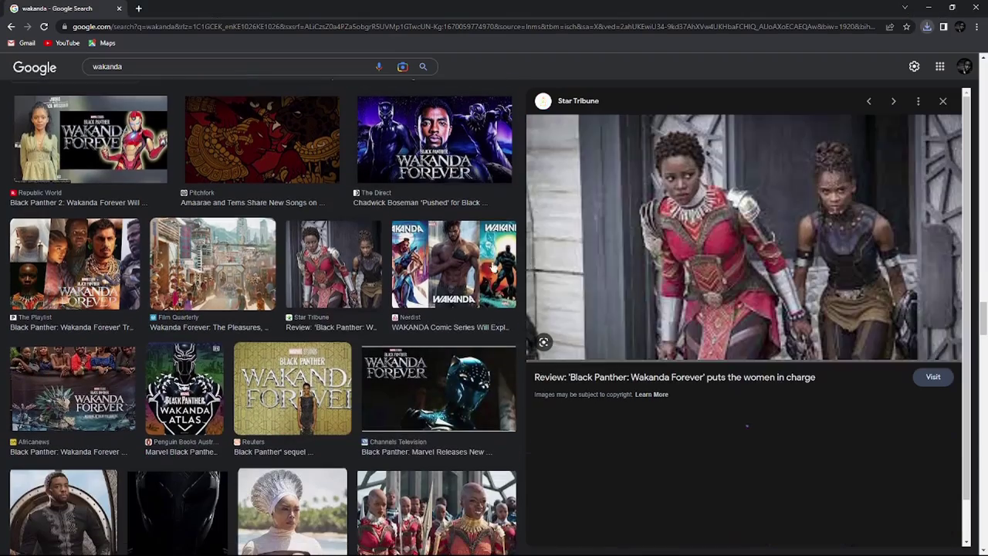
scroll(359, 284, "down", 5)
left_click(292, 220)
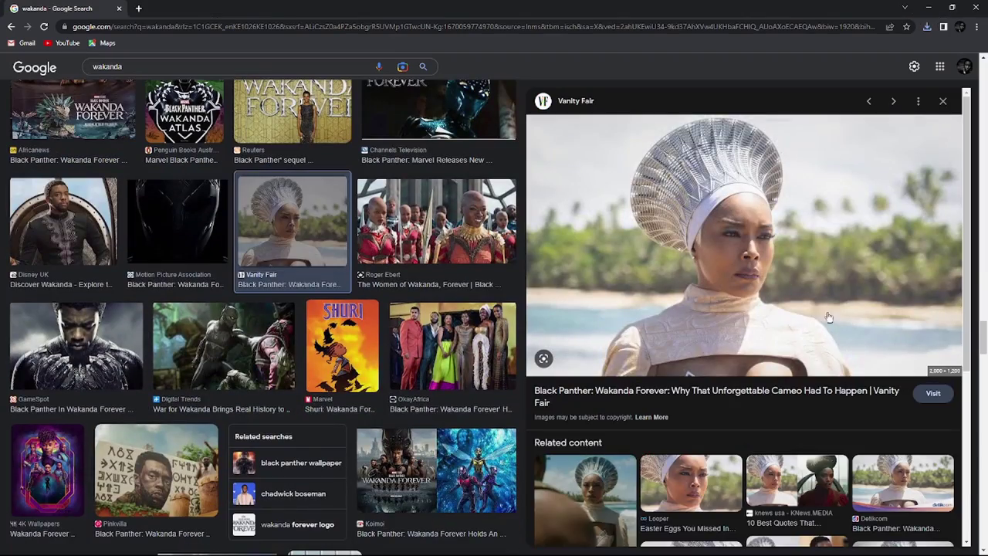
scroll(772, 308, "down", 1)
left_click(587, 425)
scroll(778, 235, "down", 4)
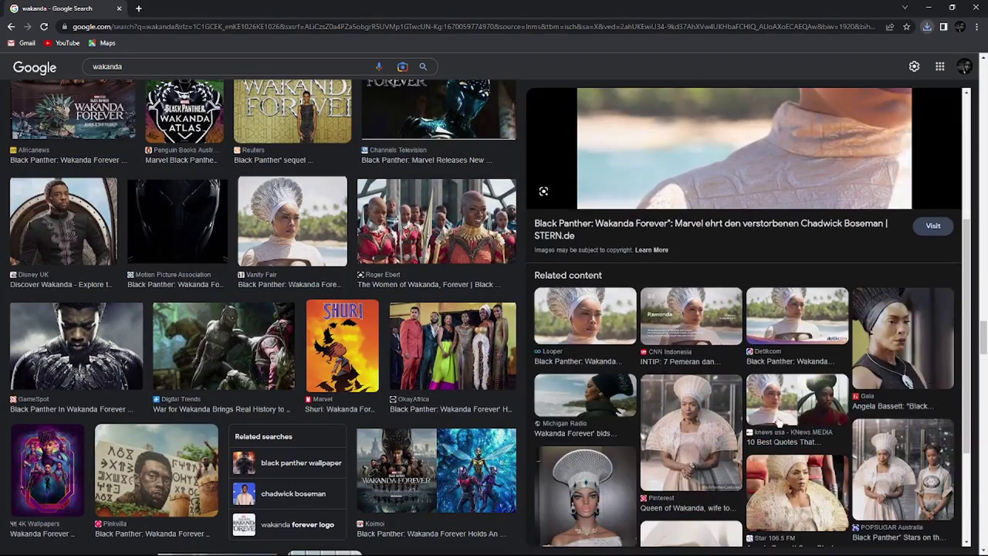
left_click(778, 423)
Scroll further and preview The New Yorker, Vanity Fair premiere and Black Panther War images
scroll(752, 264, "down", 1)
scroll(752, 264, "down", 2)
scroll(753, 264, "down", 4)
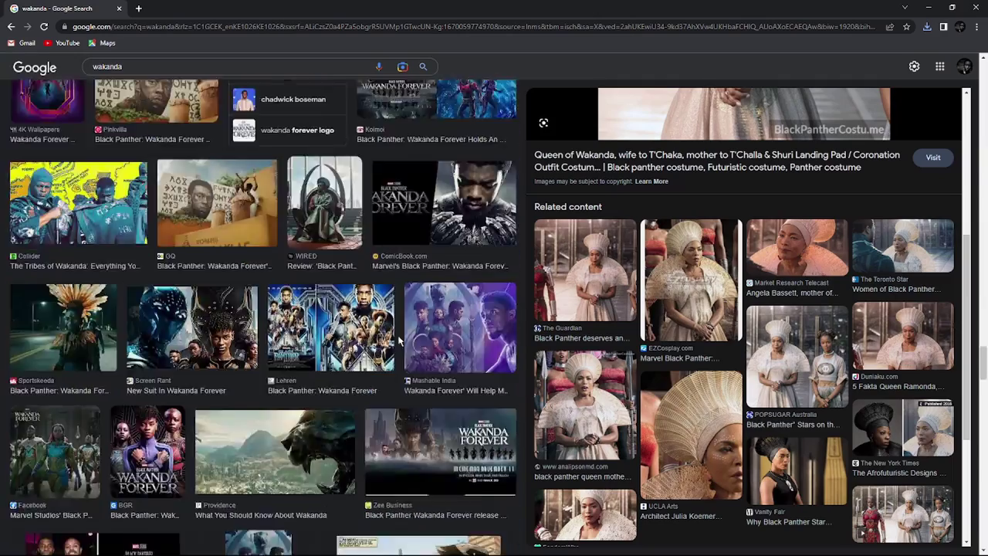
scroll(752, 264, "down", 4)
left_click(262, 378)
scroll(724, 176, "down", 2)
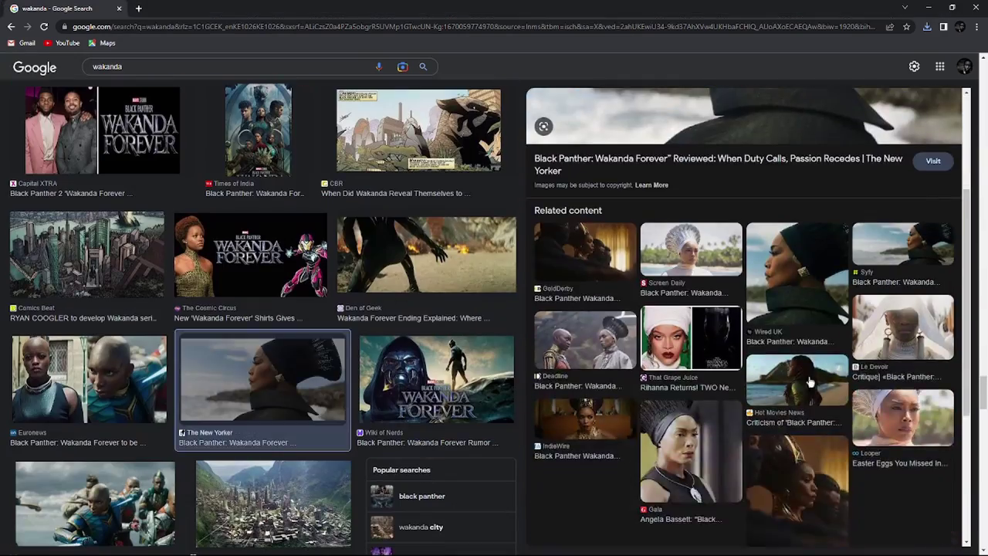
scroll(214, 260, "down", 2)
scroll(213, 260, "down", 4)
scroll(214, 260, "down", 1)
left_click(257, 386)
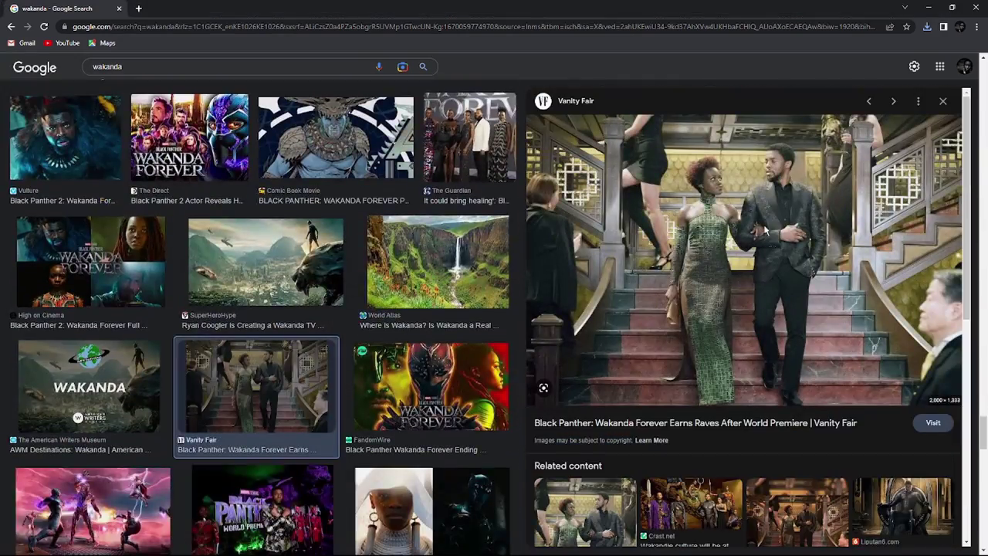
scroll(284, 284, "down", 5)
scroll(284, 284, "down", 5)
scroll(284, 284, "down", 5)
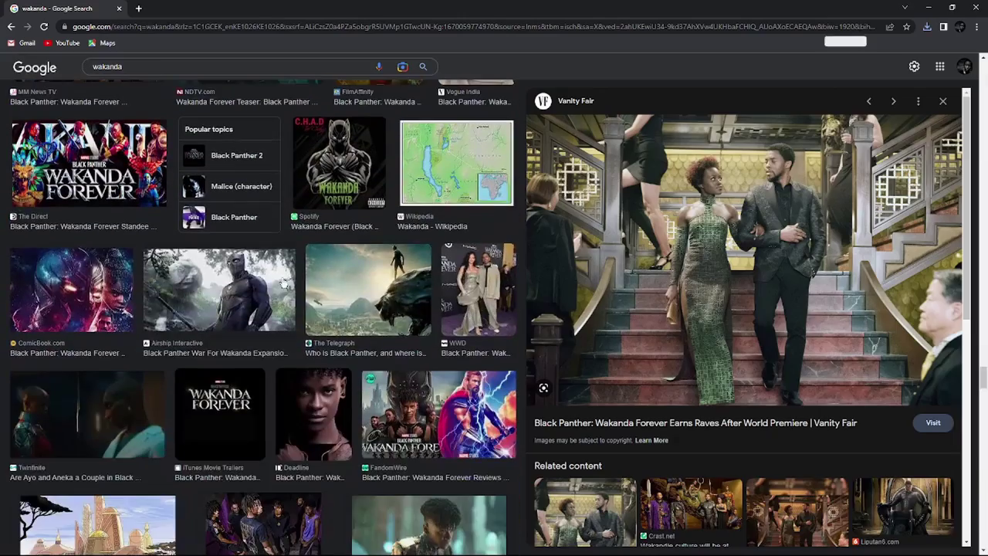
left_click(284, 284)
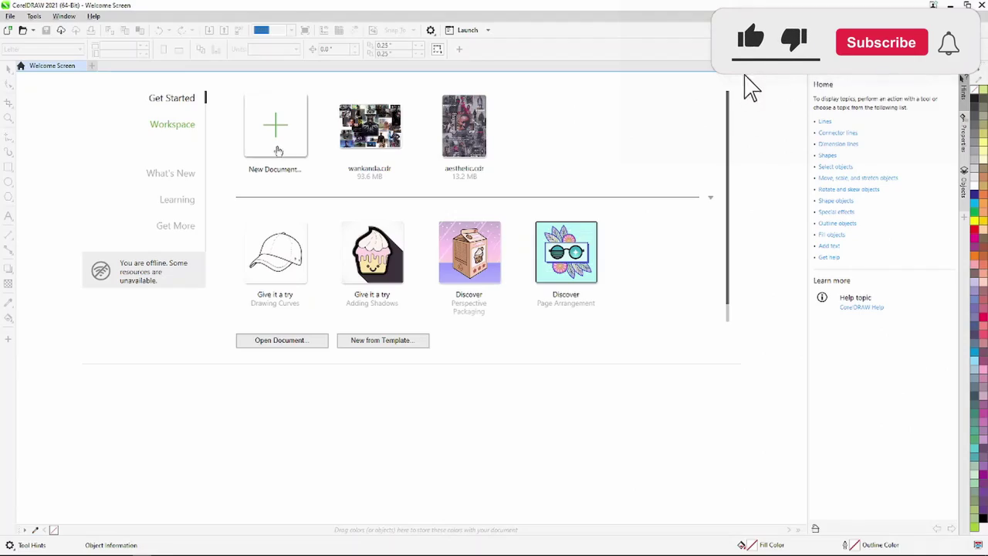
Create a landscape A4 document named 'wakanda' and bring up Import from the page's right-click menu
left_click(279, 151)
type("wakanda")
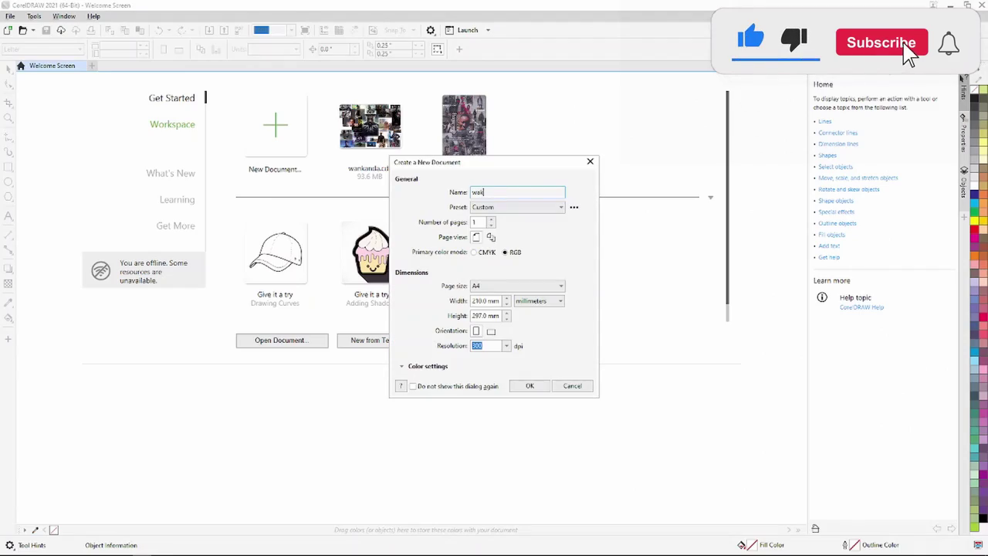
left_click(530, 385)
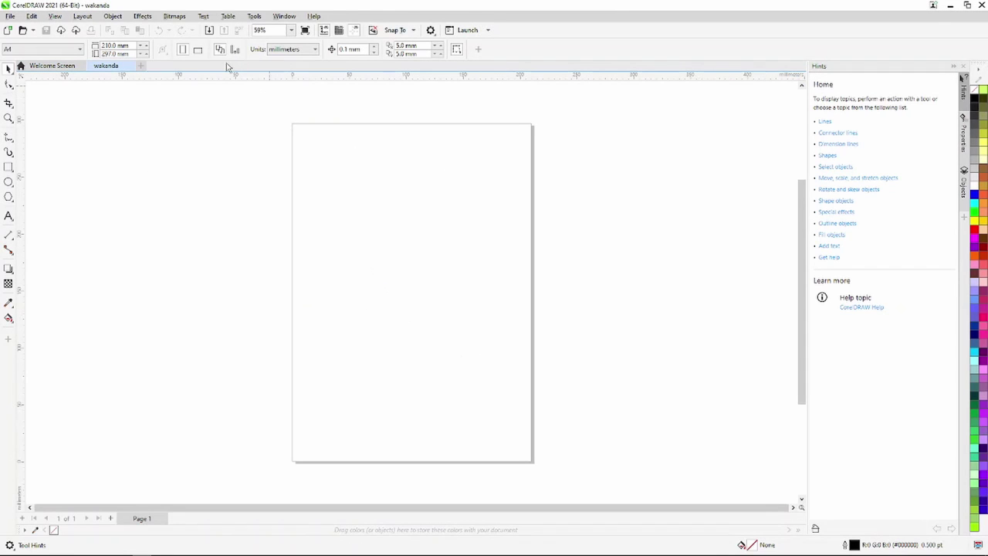
left_click(198, 49)
right_click(361, 244)
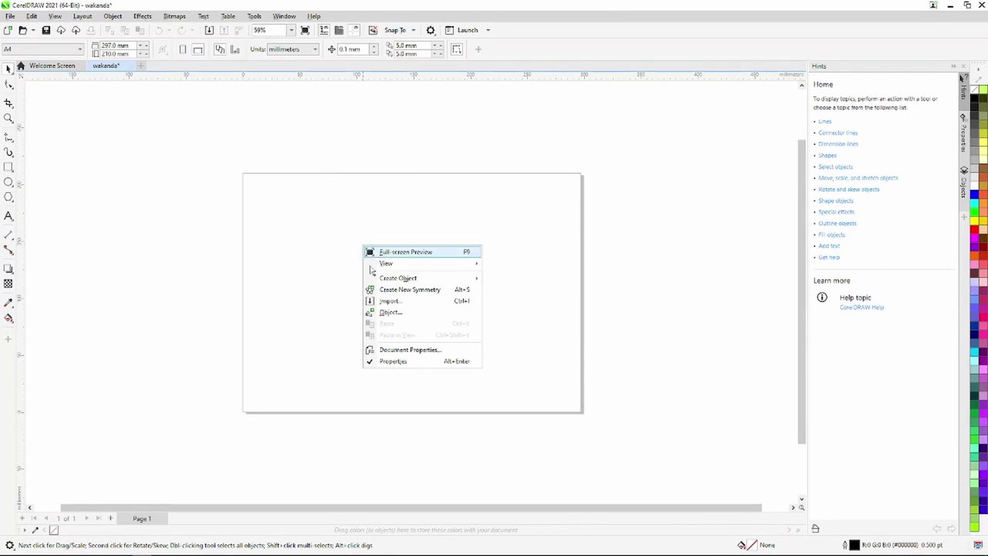
left_click(389, 301)
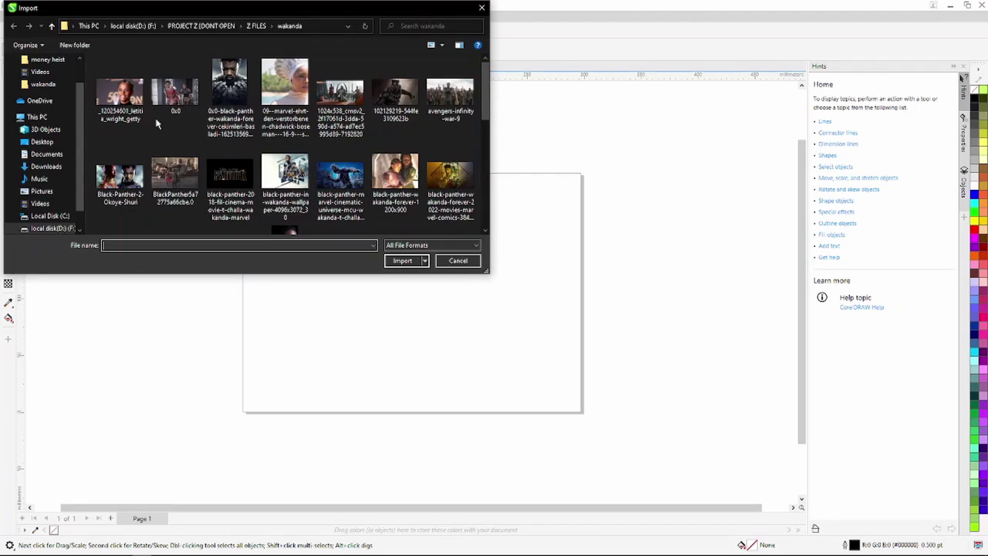
Select every image in the wakanda folder and import them all
left_click(205, 98)
key("ctrl+a")
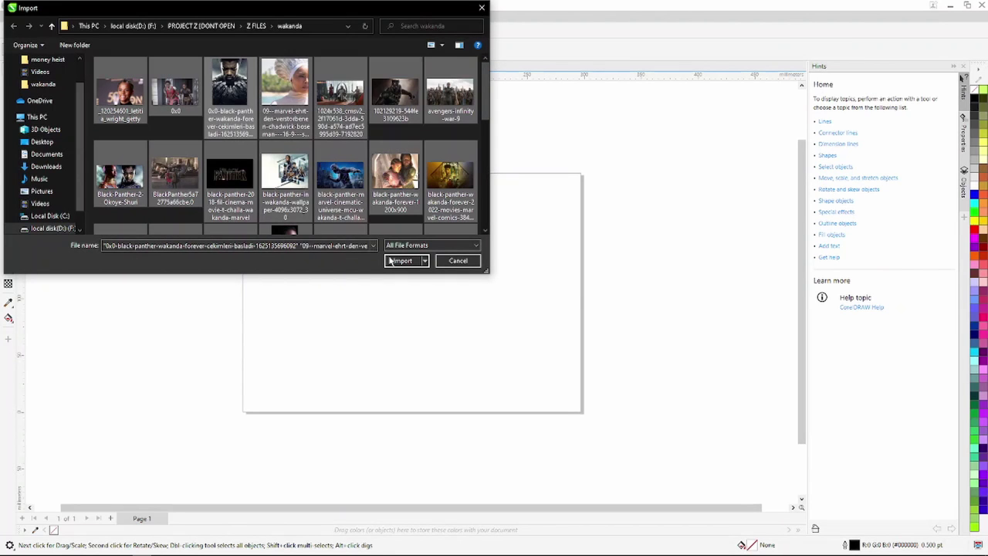
left_click(397, 260)
Place the first imported images on and around the page, skipping the unsupported files
left_click(389, 229)
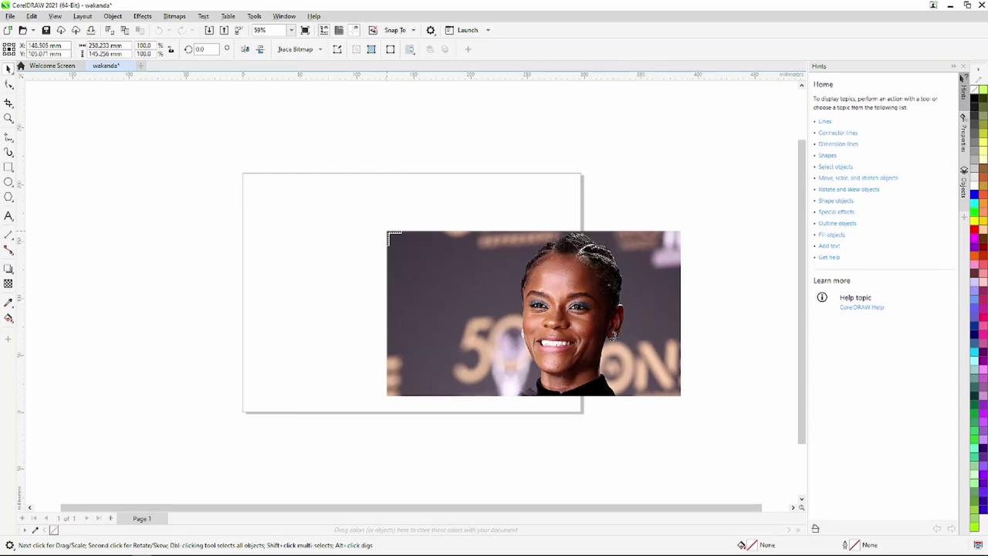
left_click(342, 210)
scroll(344, 209, "down", 3)
left_click(481, 195)
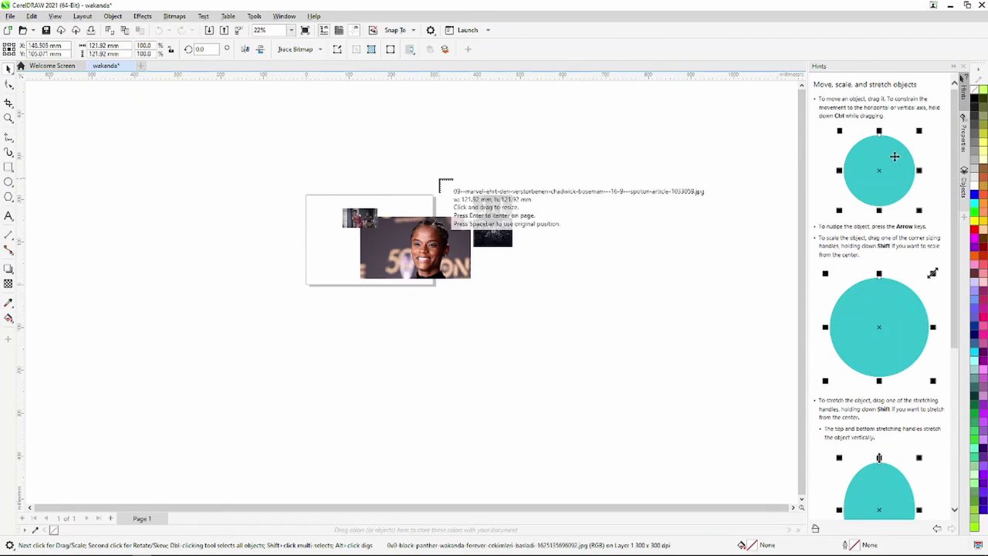
left_click(430, 173)
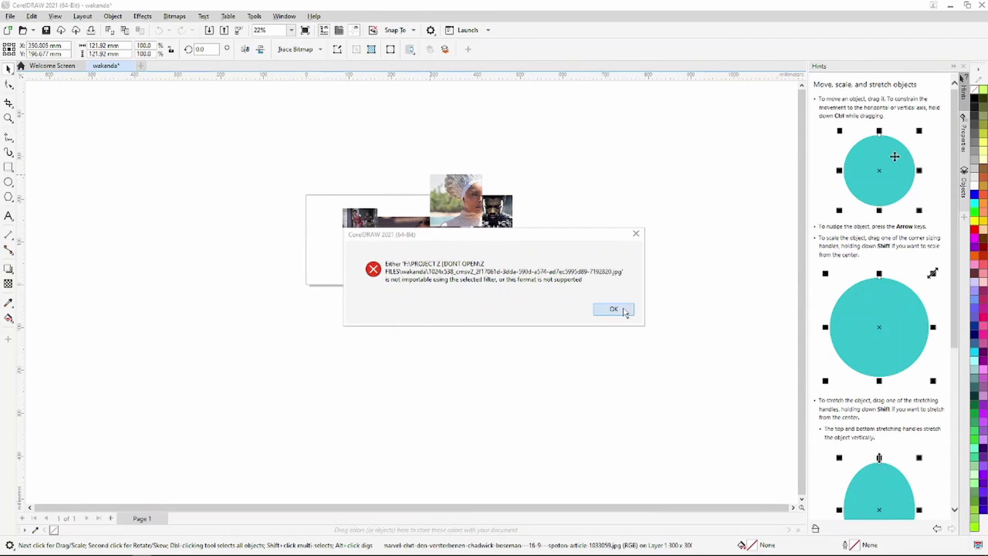
left_click(623, 311)
left_click(498, 308)
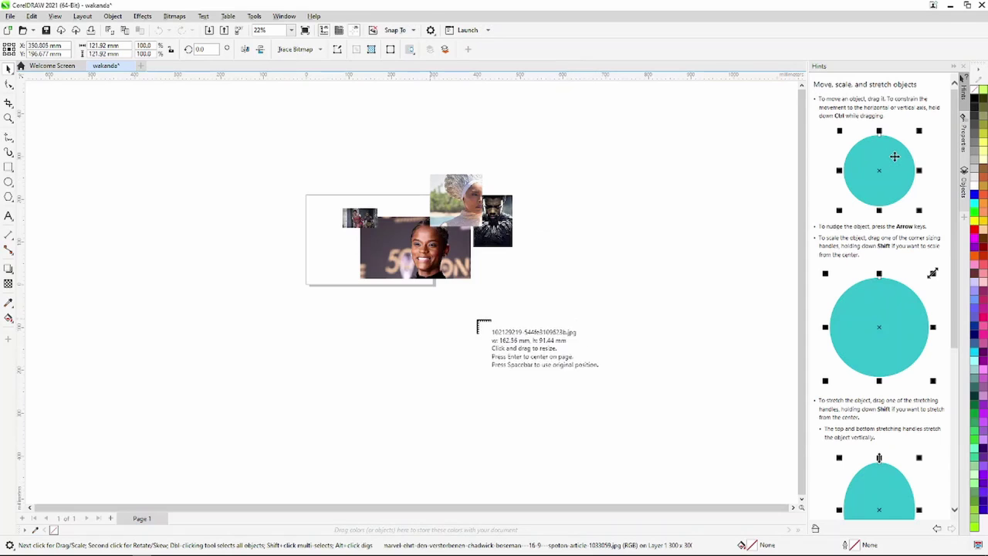
left_click(463, 290)
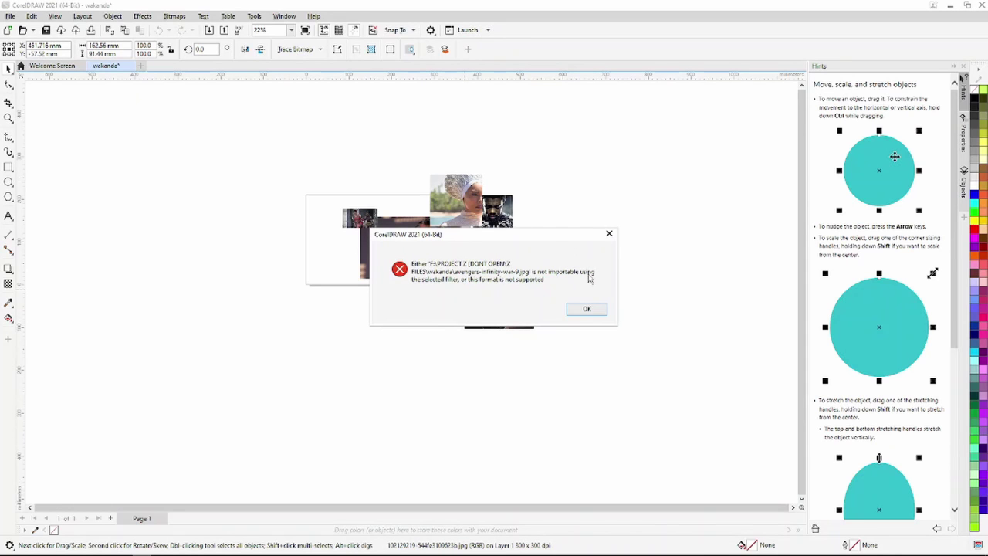
left_click(598, 311)
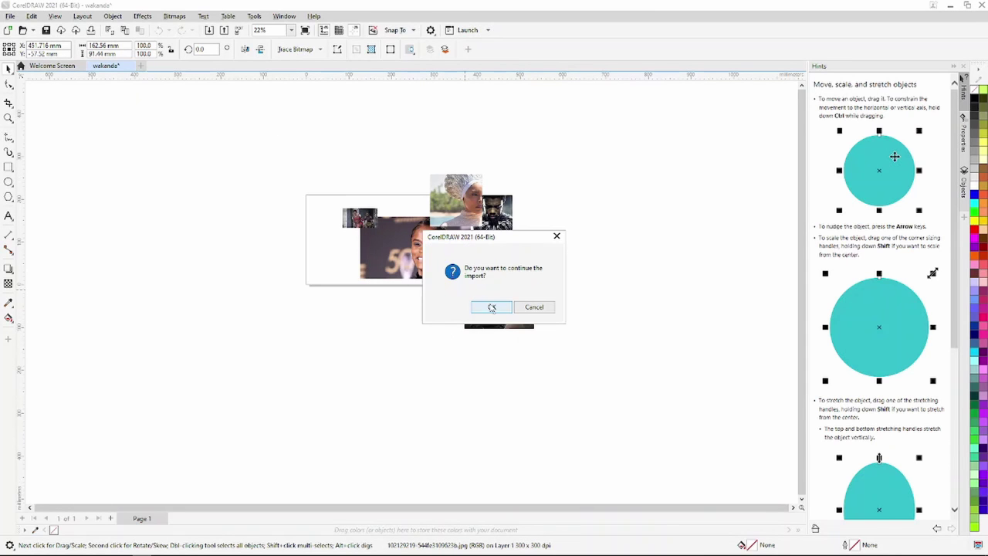
left_click(491, 308)
Place the small images, dark Panther image, Black Panther wallpaper and IMAX billboard, skipping an unimportable file
left_click(278, 339)
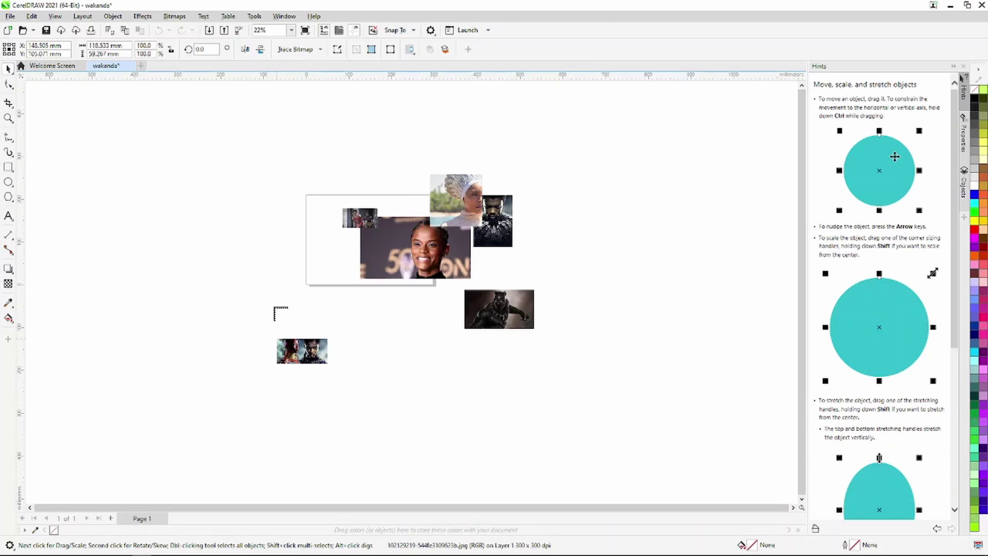
left_click(280, 267)
left_click(313, 245)
left_click(317, 188)
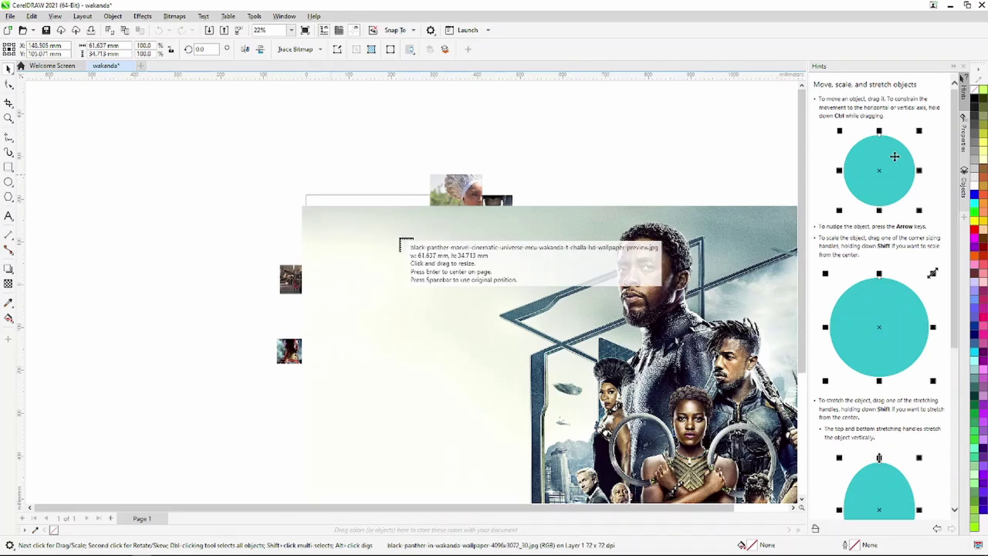
scroll(368, 215, "down", 1)
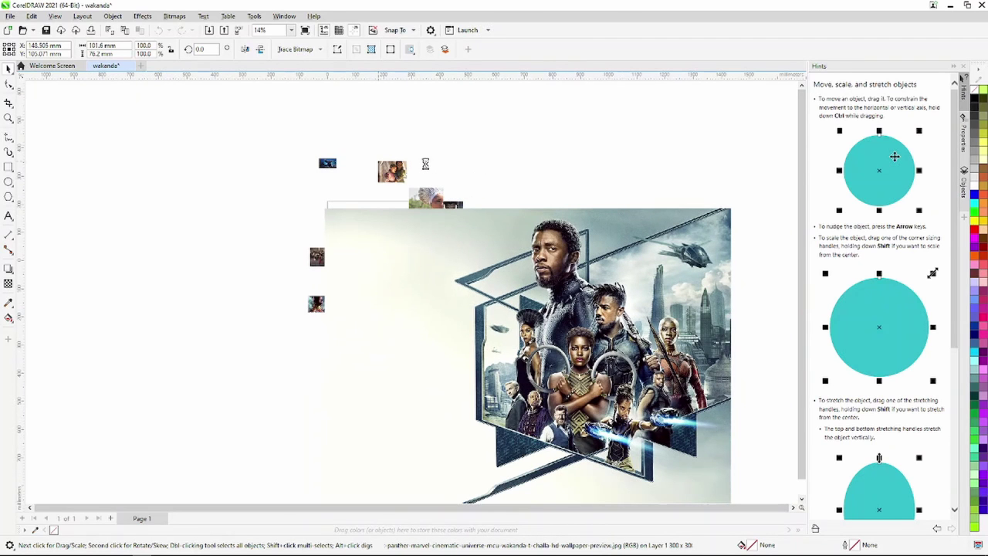
left_click(433, 169)
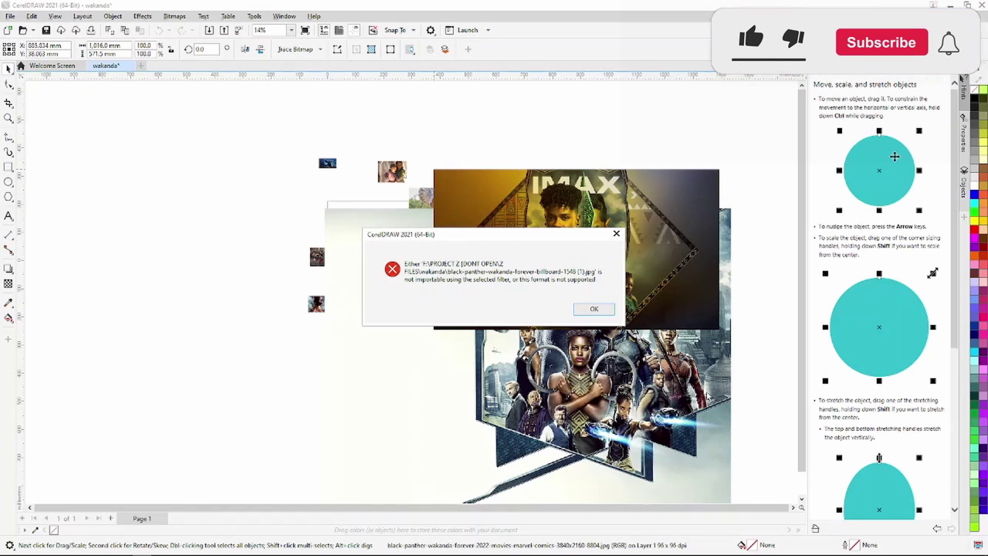
left_click(593, 309)
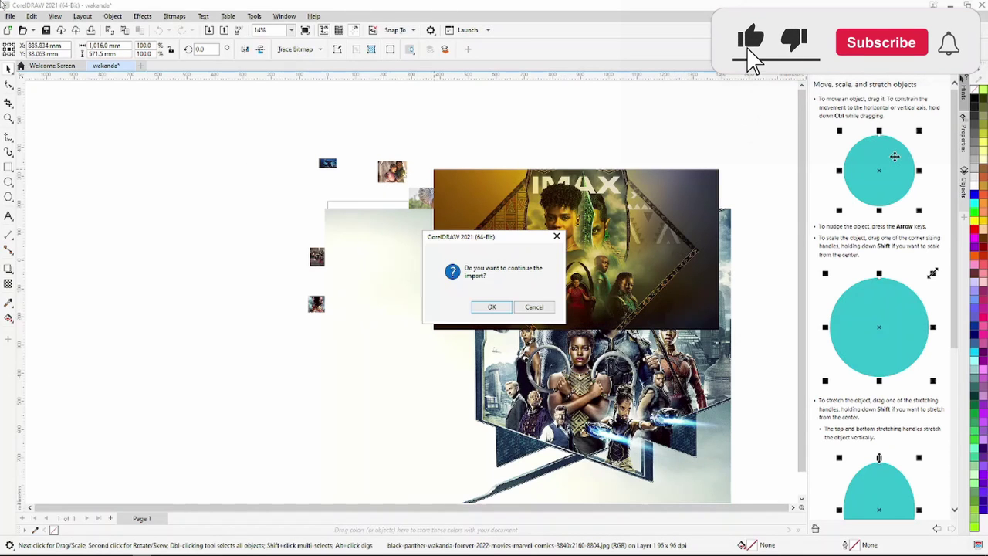
left_click(493, 307)
Place the remaining images, including marvel-africa and wakanda forever, ending with the wakanda collage at lower left
left_click(284, 199)
left_click(279, 238)
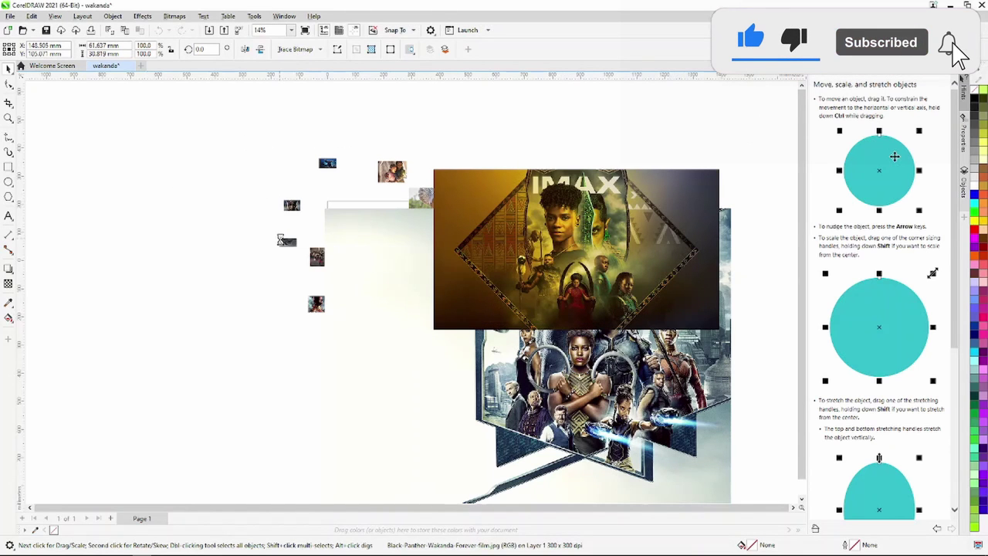
left_click(295, 315)
left_click(266, 306)
left_click(250, 271)
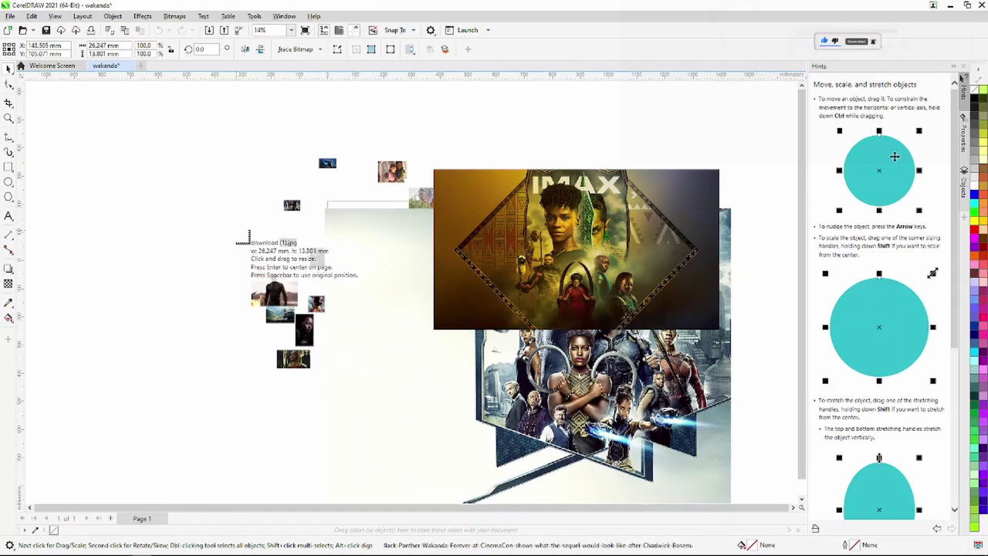
left_click(282, 176)
left_click(308, 186)
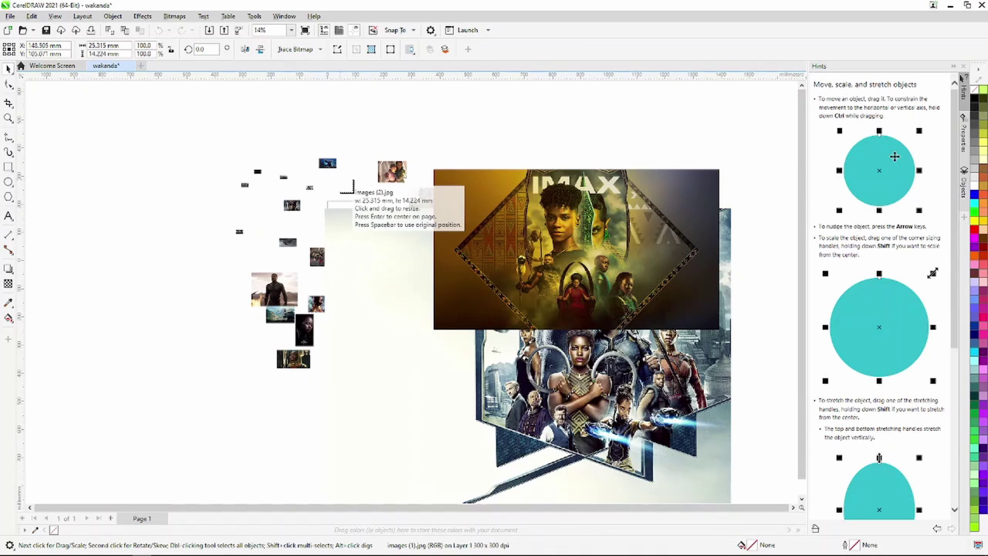
left_click(342, 180)
left_click(356, 158)
left_click(371, 147)
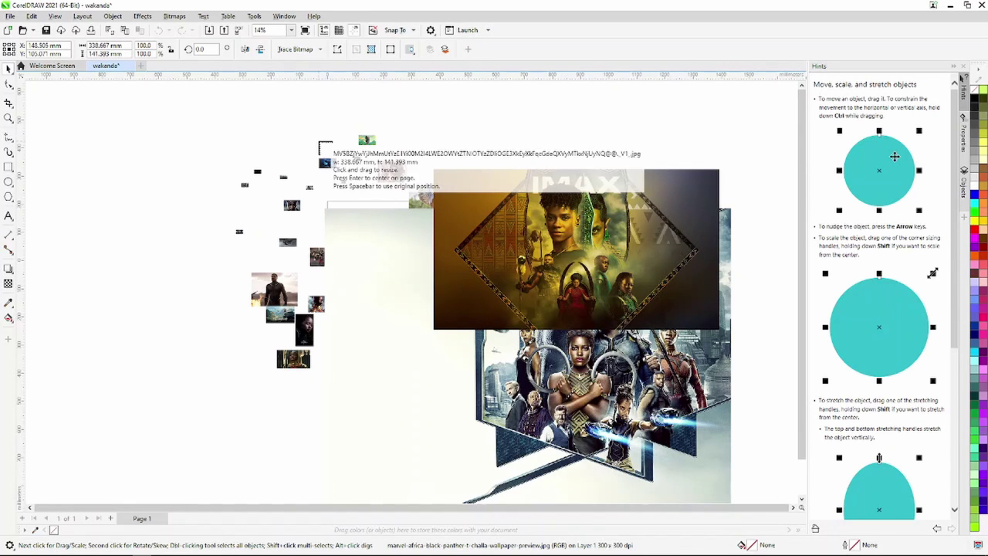
left_click(318, 140)
left_click(284, 144)
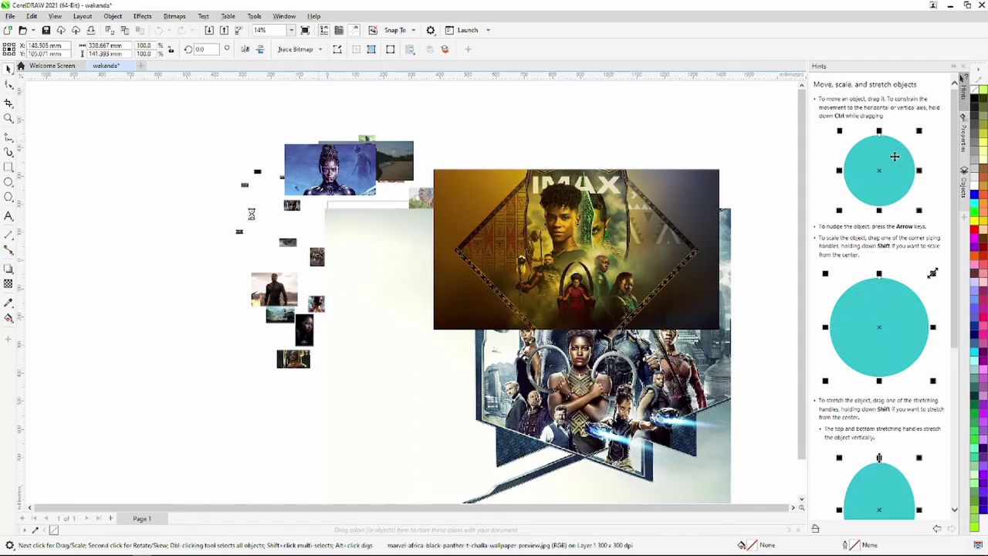
left_click(221, 284)
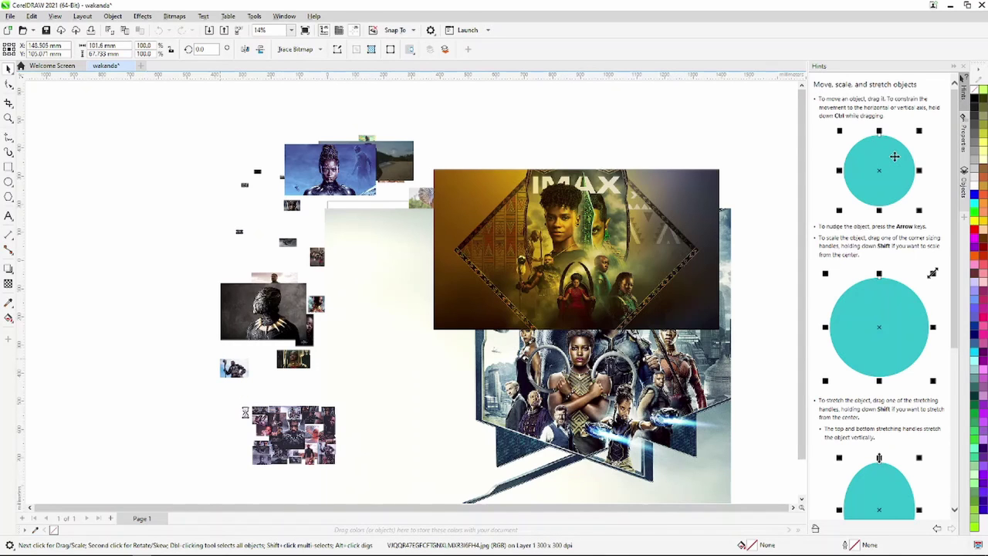
left_click(182, 313)
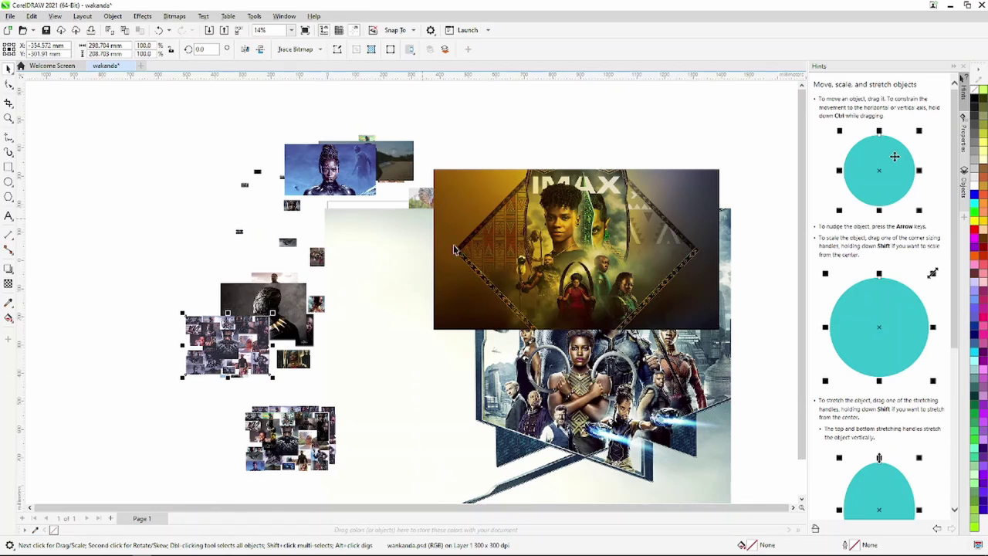
Shrink the IMAX poster and the large team poster down to thumbnails
left_click(506, 129)
scroll(504, 147, "down", 1)
scroll(504, 152, "down", 1)
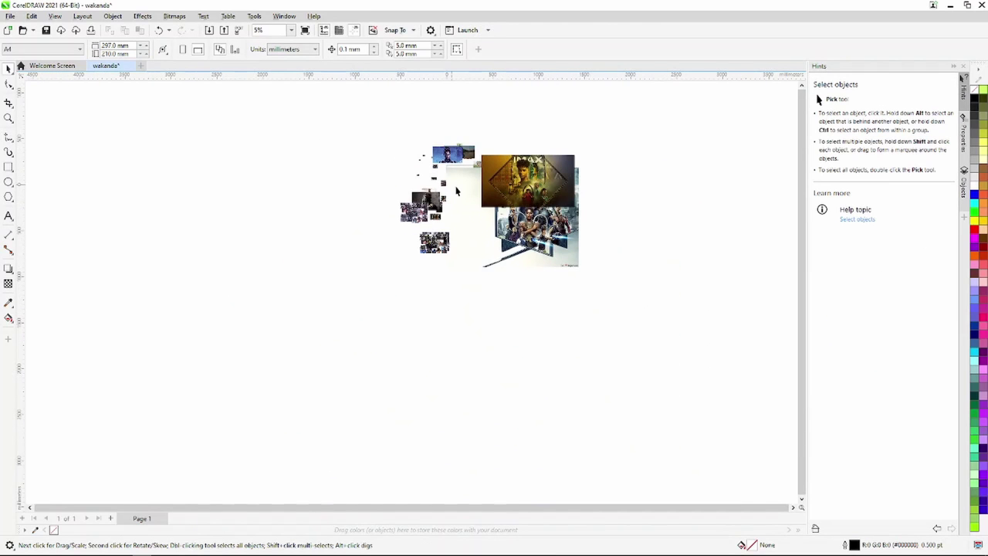
scroll(541, 174, "up", 2)
scroll(540, 173, "up", 1)
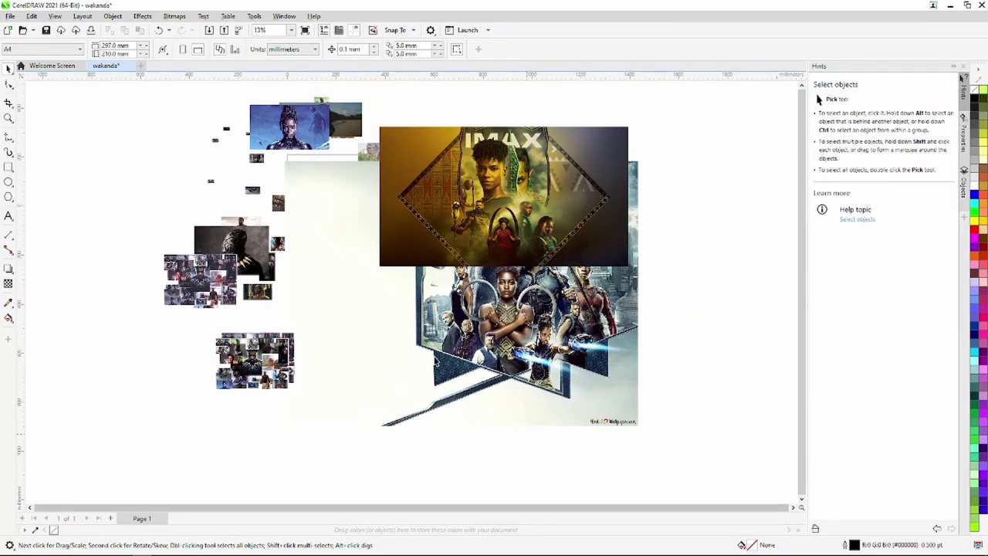
scroll(436, 360, "down", 2)
scroll(441, 247, "down", 1)
scroll(442, 247, "up", 2)
left_click(540, 297)
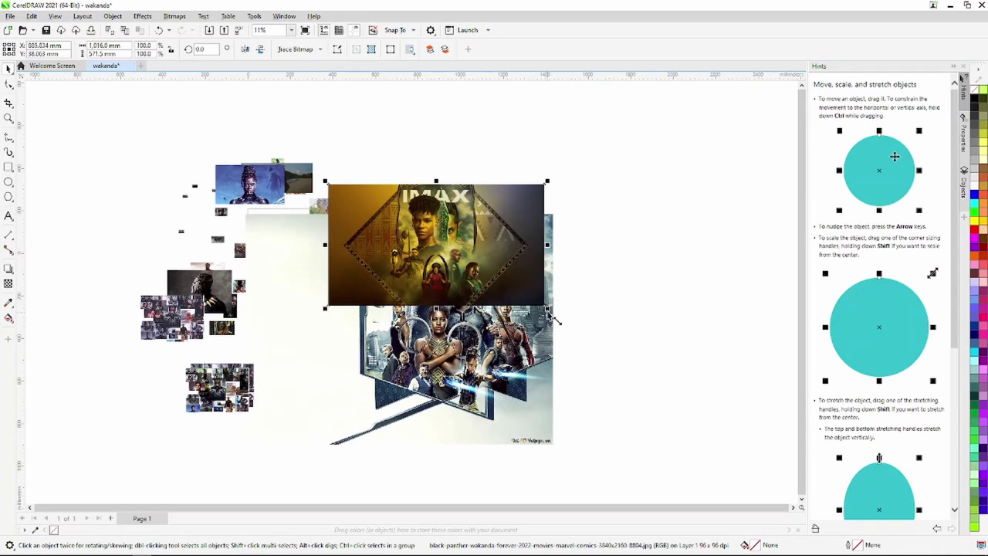
left_click_drag(547, 308, 365, 206)
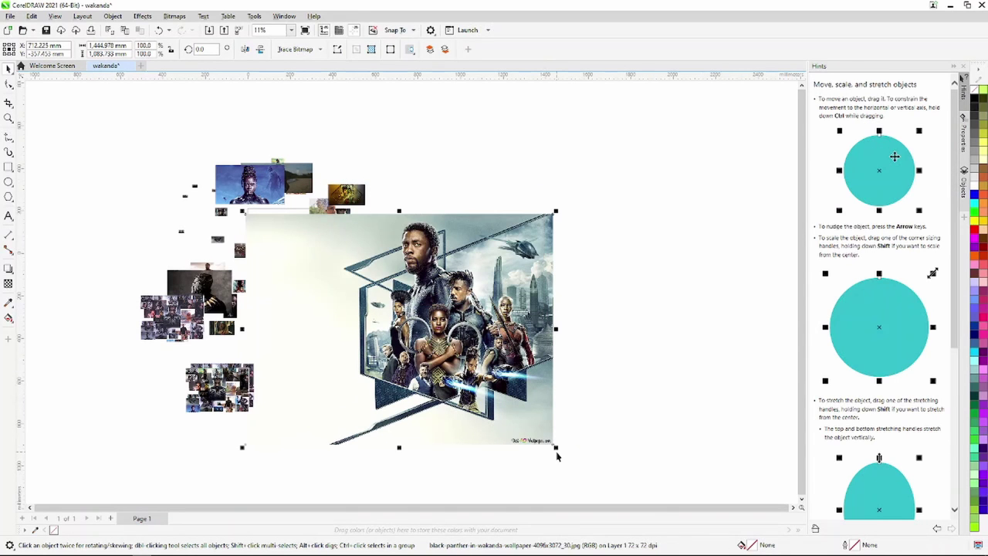
left_click_drag(556, 448, 332, 277)
Reposition a collage image, then move and shrink the large Black Panther image and tall portrait to centre-right
scroll(347, 261, "up", 1)
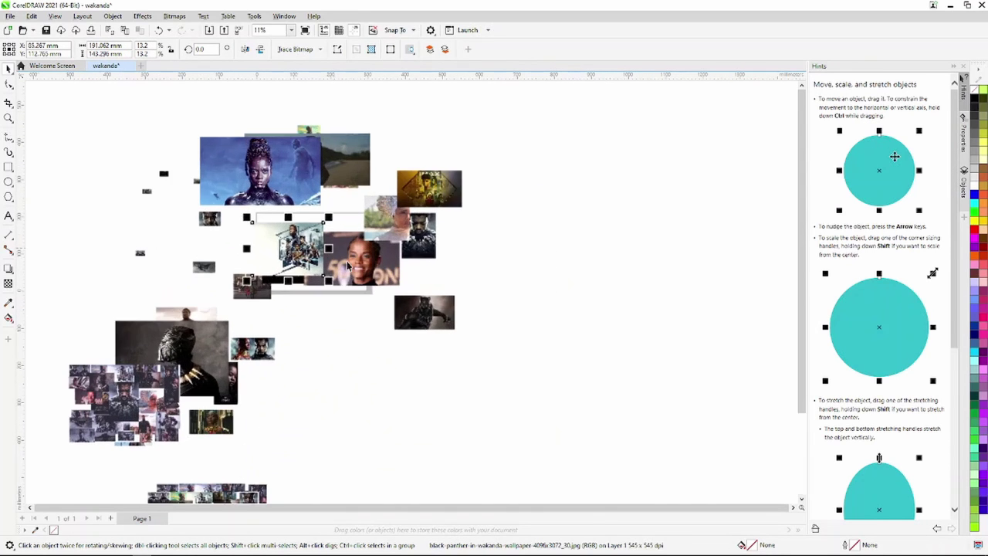
scroll(254, 371, "down", 2)
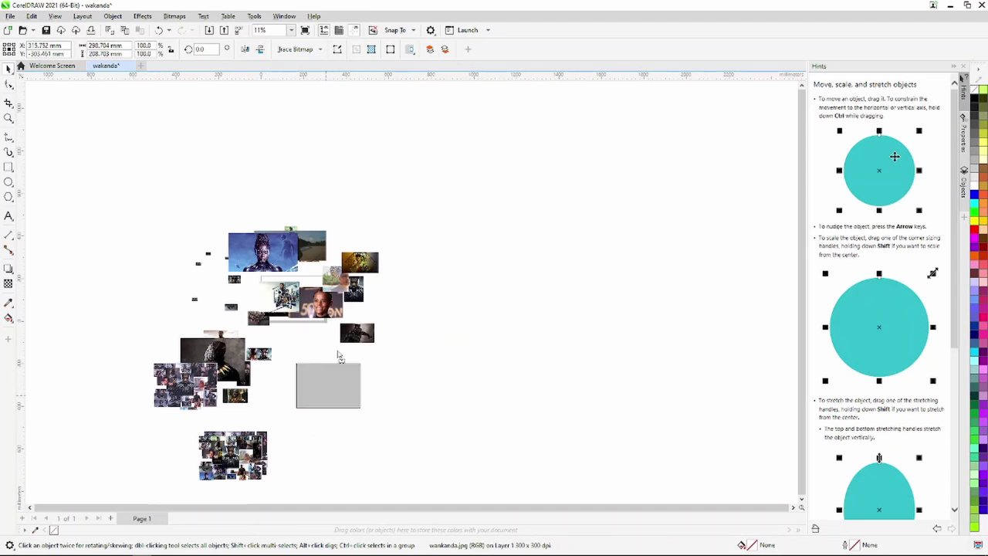
left_click_drag(338, 356, 338, 340)
left_click_drag(337, 442, 337, 442)
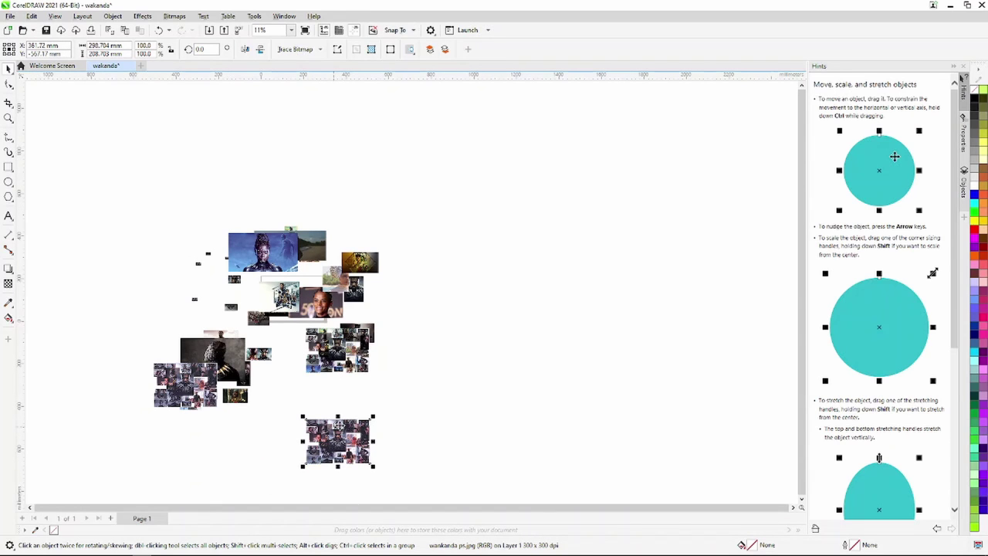
left_click(202, 378)
scroll(202, 375, "up", 2)
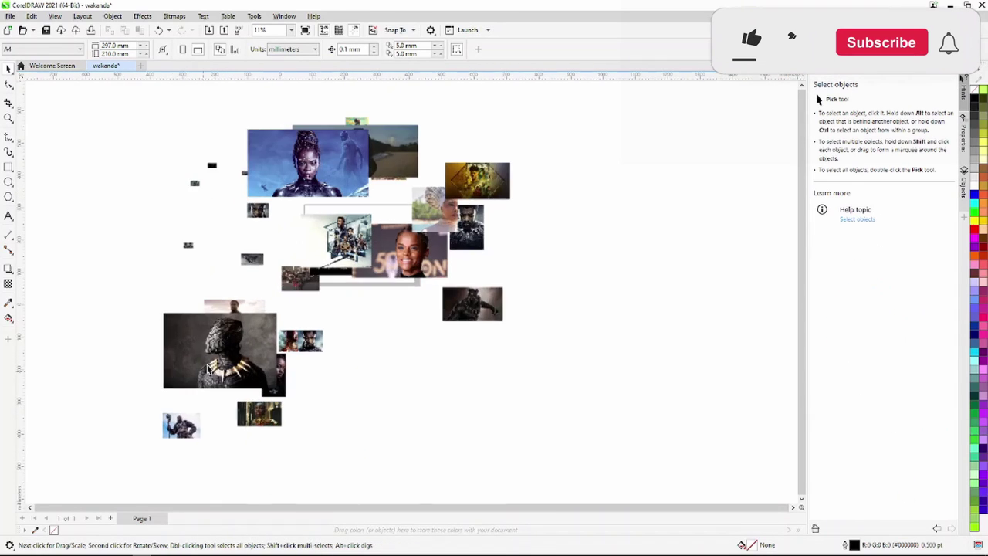
scroll(202, 374, "up", 1)
left_click_drag(255, 347, 500, 323)
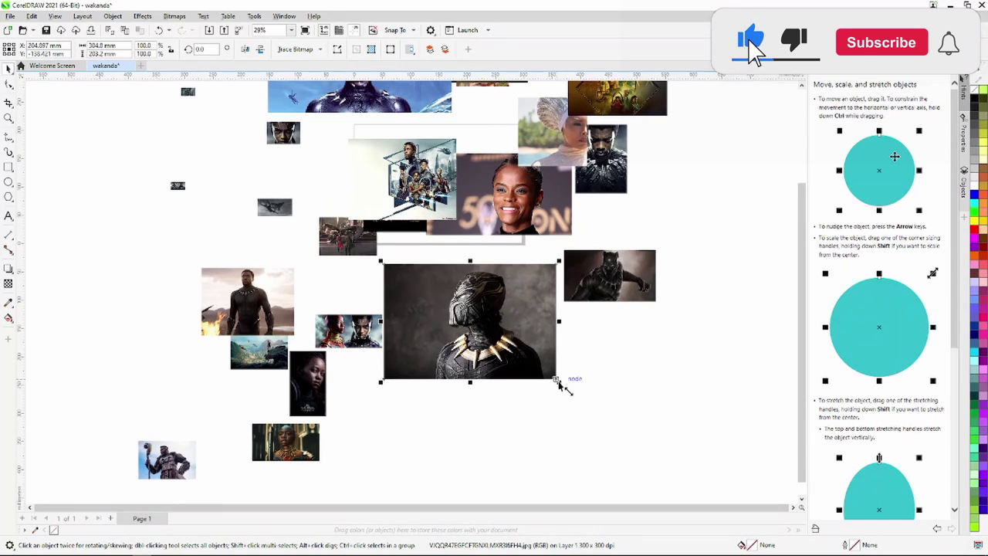
left_click_drag(556, 382, 453, 311)
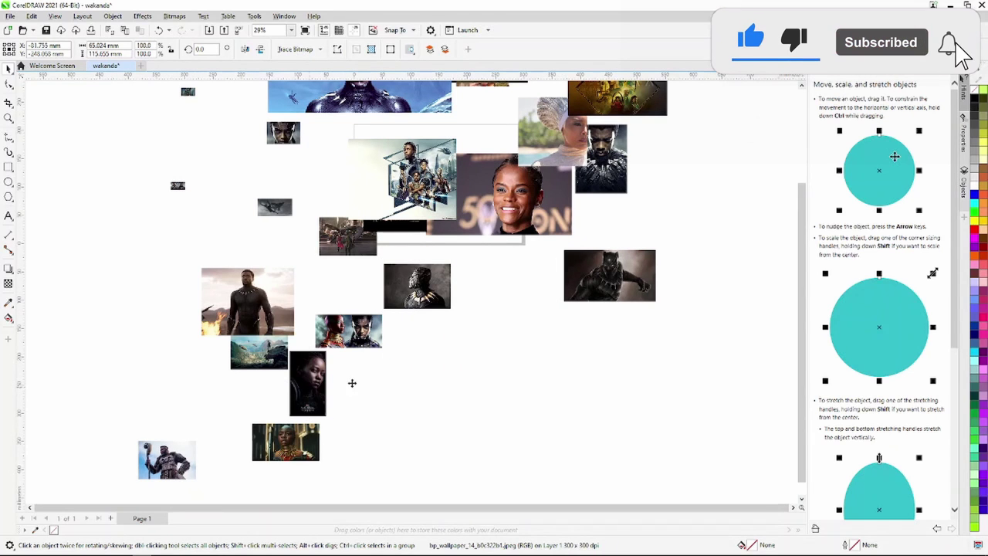
mouse_move(309, 391)
left_mouse_down()
mouse_move(523, 319)
mouse_move(518, 307)
left_mouse_up()
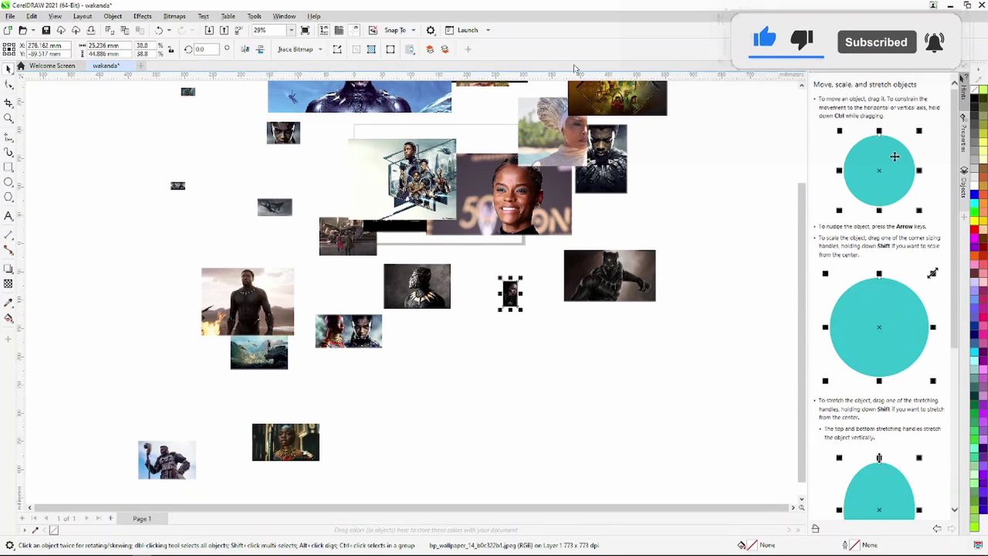
Move the small portrait image down into the cluster and shrink it
scroll(575, 69, "down", 2)
scroll(505, 91, "down", 5)
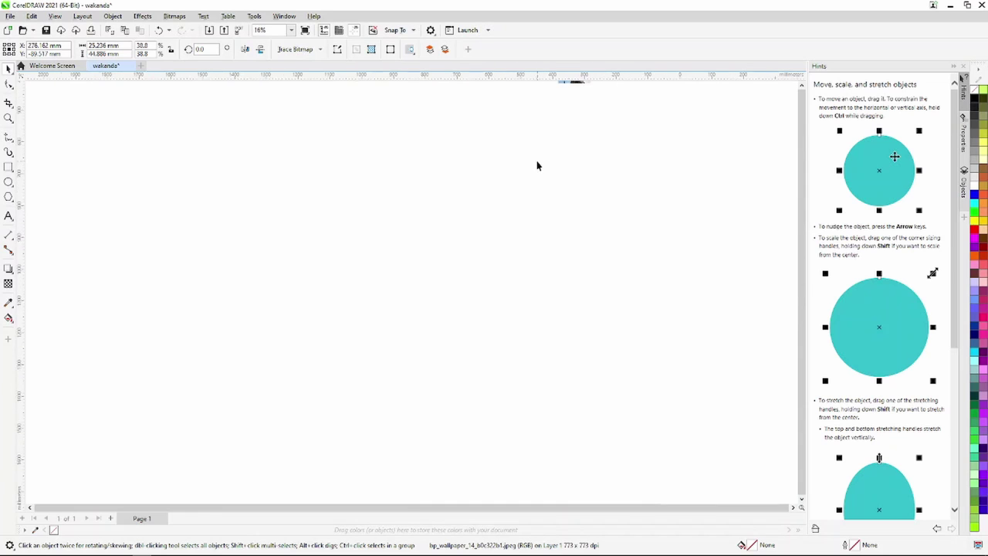
scroll(591, 97, "down", 1)
scroll(608, 105, "down", 1)
scroll(607, 87, "up", 3)
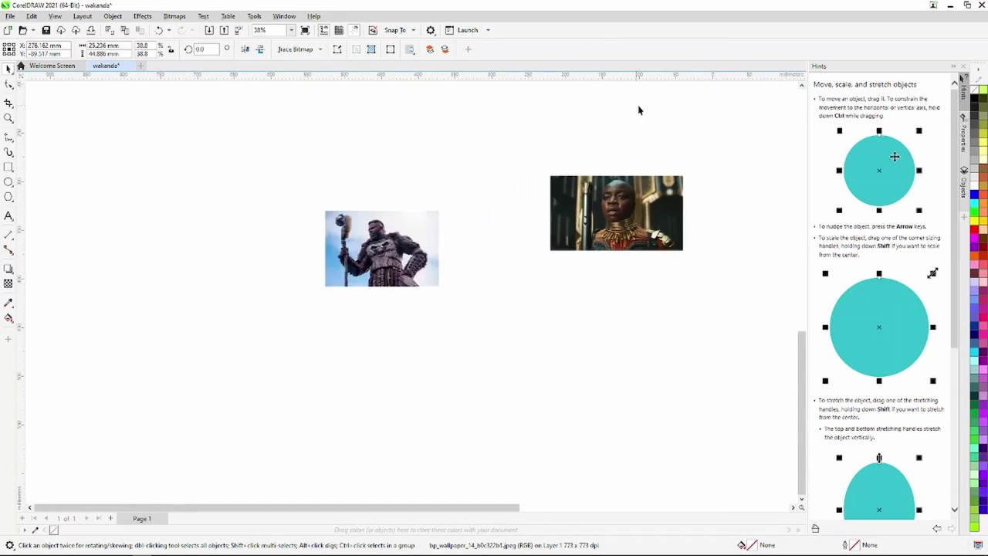
scroll(640, 108, "up", 1)
scroll(640, 108, "up", 2)
scroll(763, 297, "down", 2)
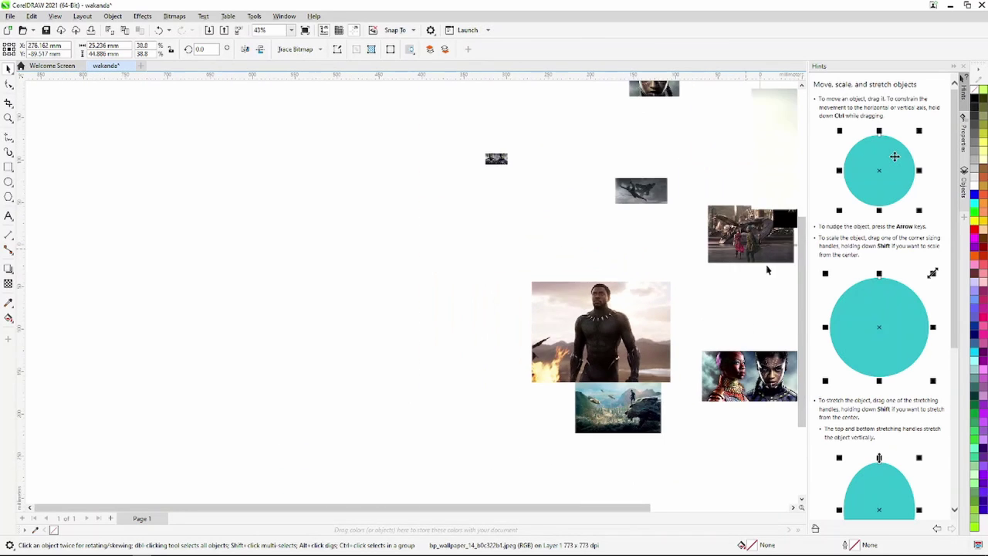
scroll(762, 297, "down", 1)
left_click_drag(741, 116, 658, 238)
left_click_drag(772, 264, 658, 199)
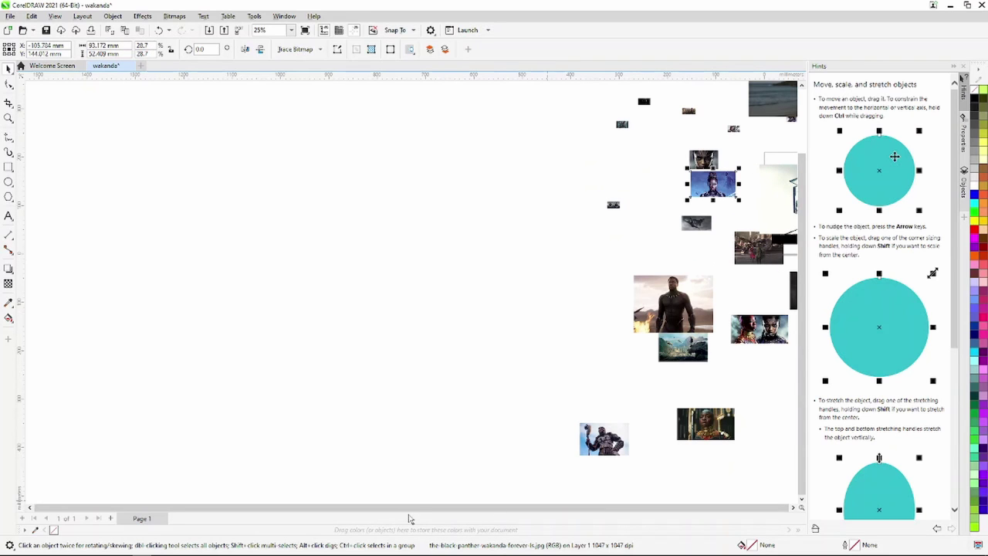
scroll(769, 402, "up", 1)
scroll(741, 350, "down", 2)
scroll(789, 278, "down", 2)
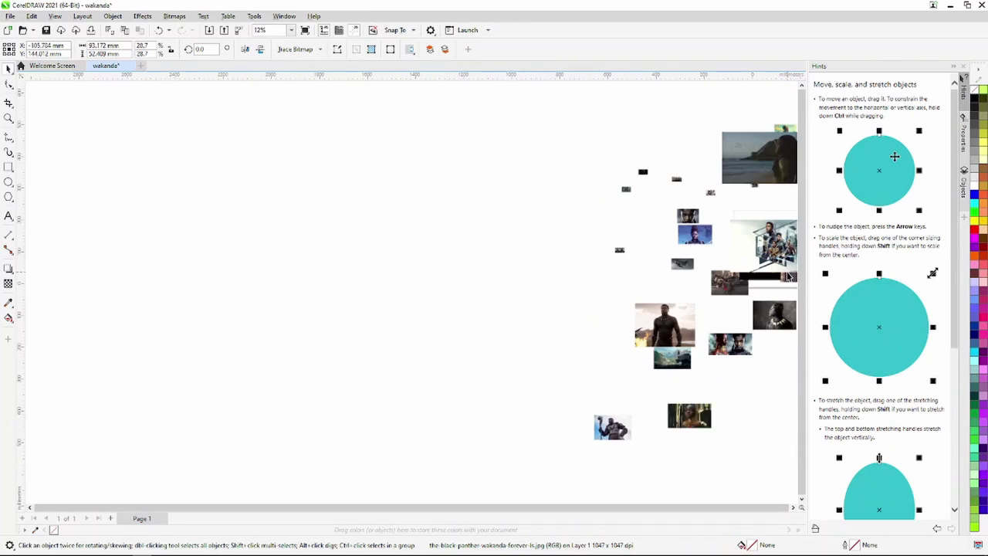
scroll(772, 262, "down", 2)
left_click(690, 314)
Spread out the gold poster, shrunken beach image, team poster, smiling portrait and small dark image
scroll(733, 309, "down", 2)
scroll(775, 293, "down", 1)
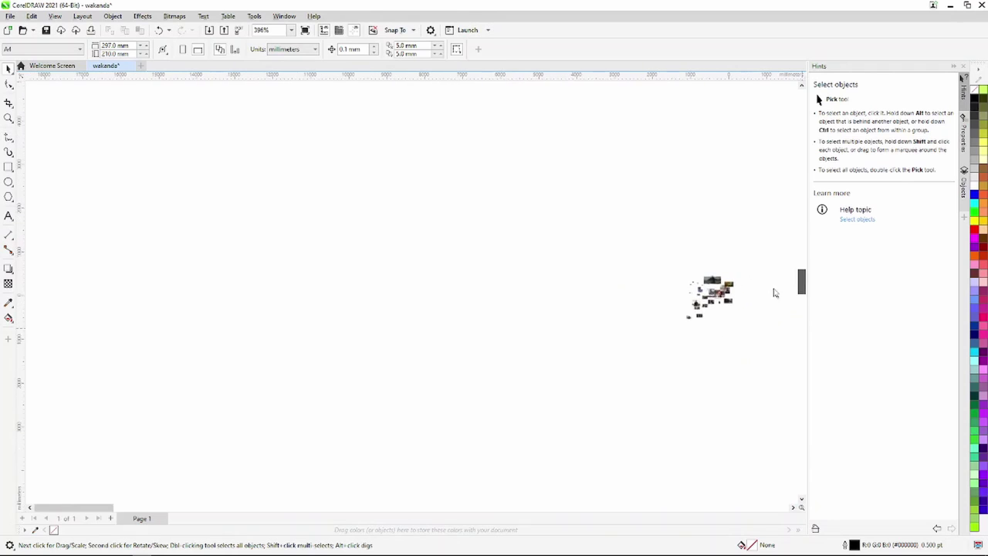
scroll(775, 293, "up", 4)
scroll(756, 275, "up", 3)
scroll(562, 187, "up", 1)
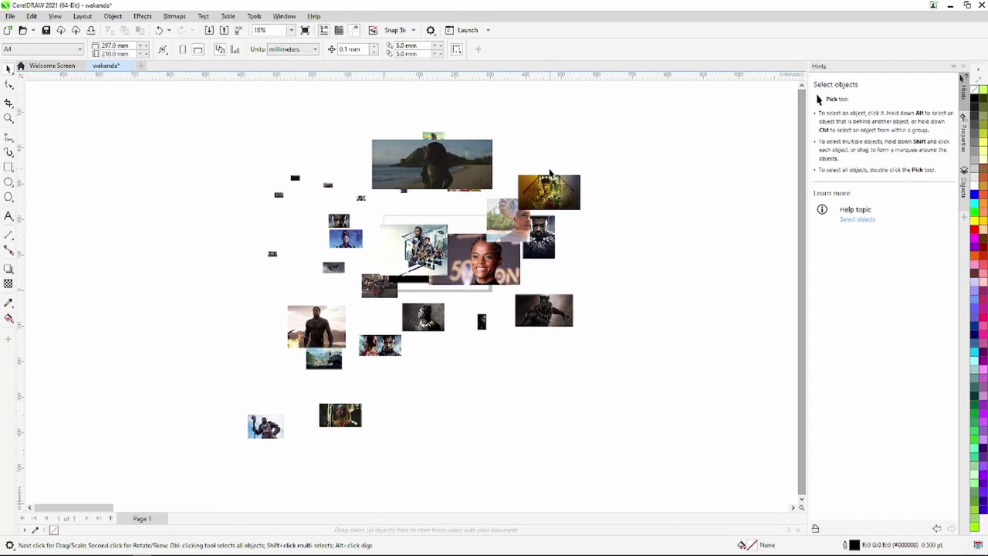
mouse_move(550, 194)
left_mouse_down()
mouse_move(626, 176)
mouse_move(605, 160)
left_mouse_up()
left_click_drag(444, 174, 517, 172)
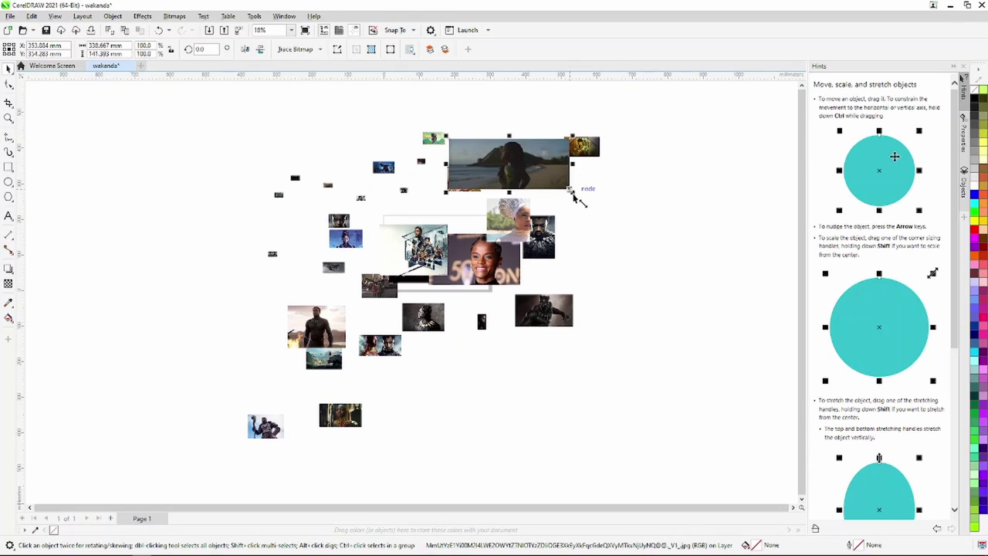
left_click_drag(570, 191, 490, 158)
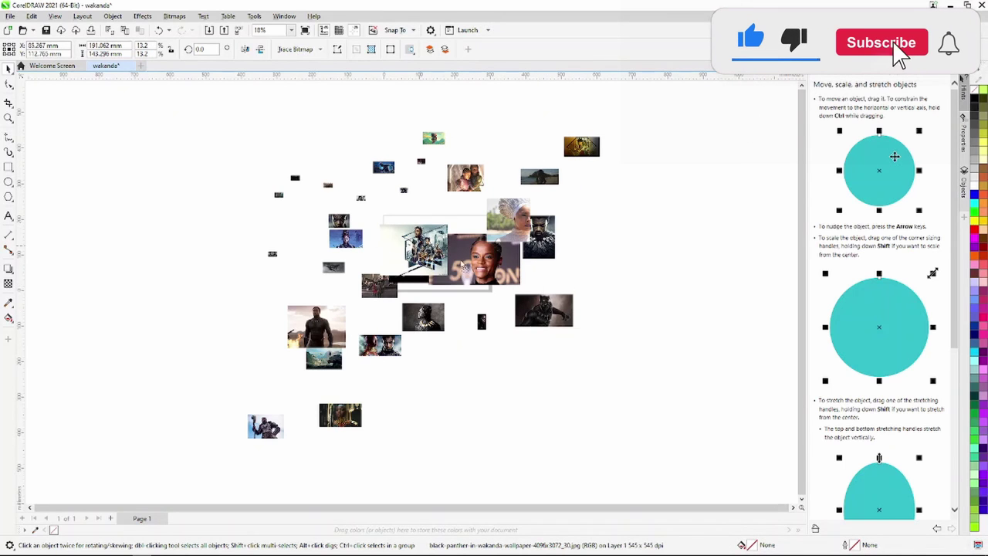
left_click_drag(462, 265, 627, 256)
left_click_drag(475, 265, 592, 381)
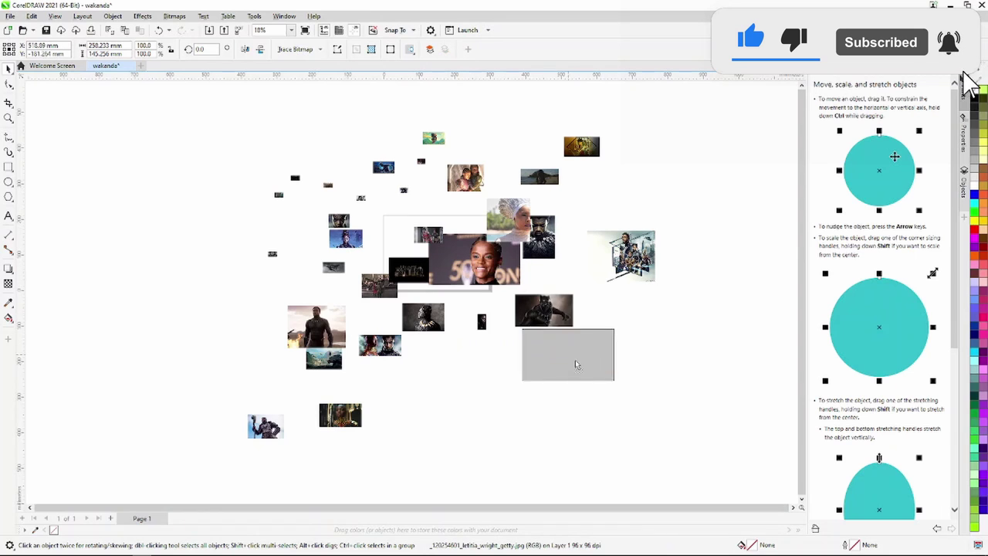
left_click_drag(408, 269, 437, 381)
left_click(428, 234)
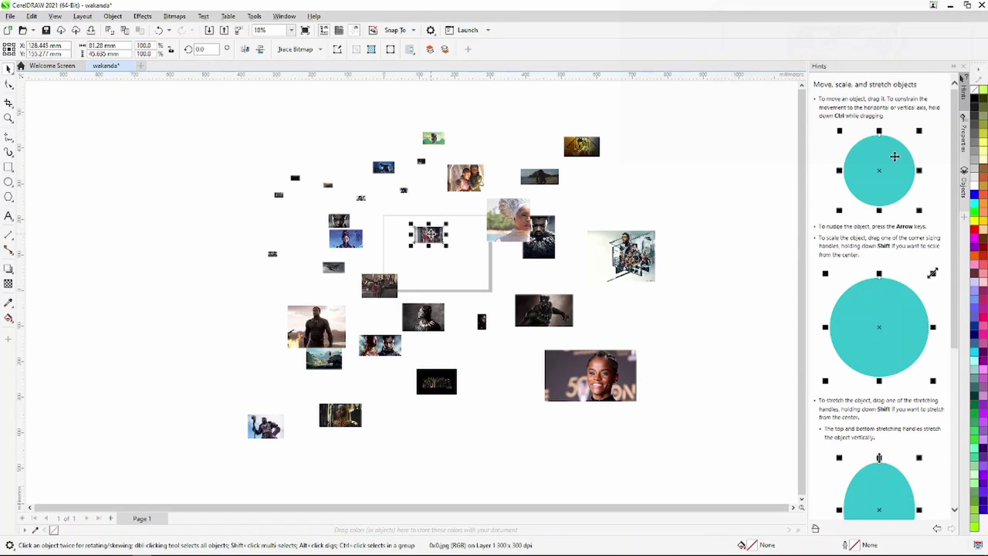
scroll(531, 244, "up", 2)
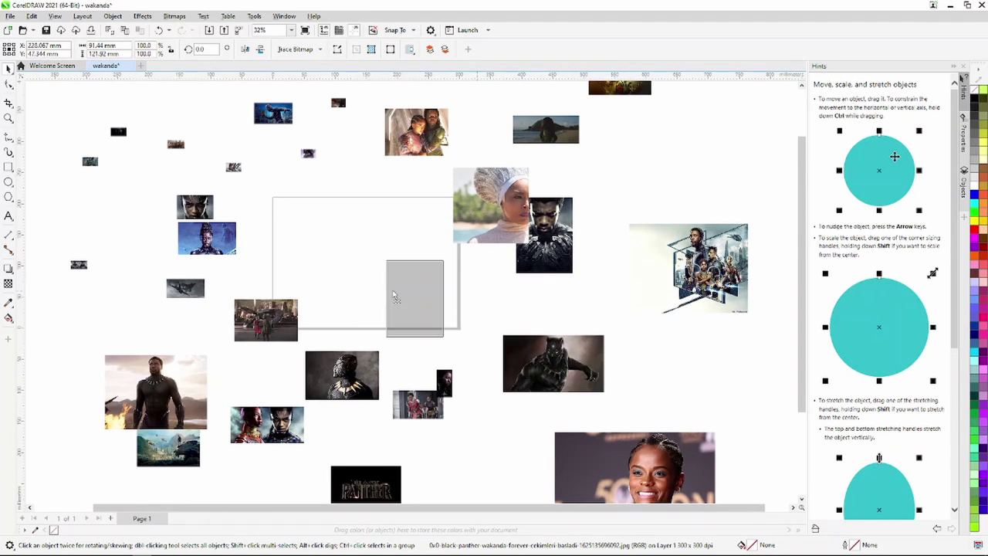
Bring the Black Panther poster onto the page, shrink it from a corner, and reposition it
left_click_drag(532, 244, 358, 257)
scroll(382, 264, "up", 2)
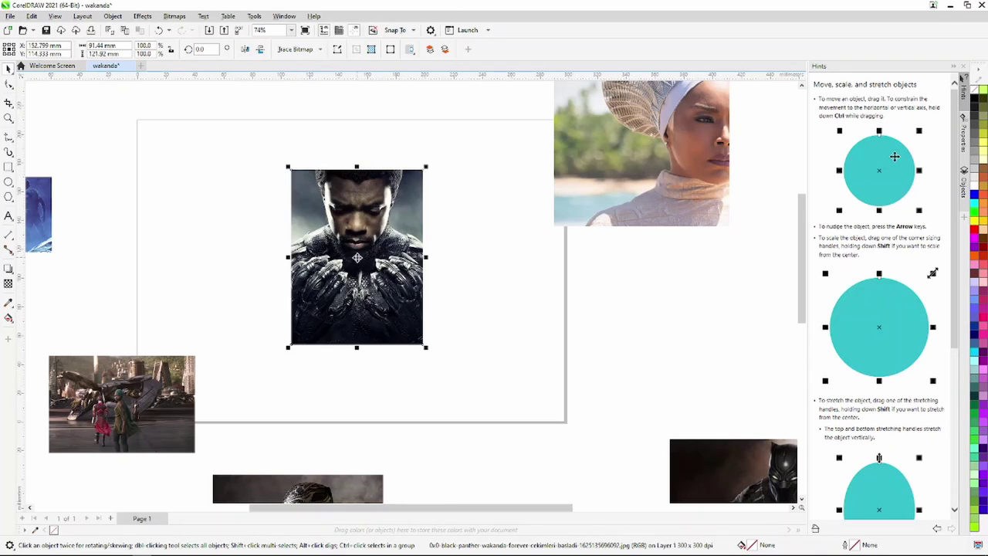
left_click_drag(422, 343, 407, 321)
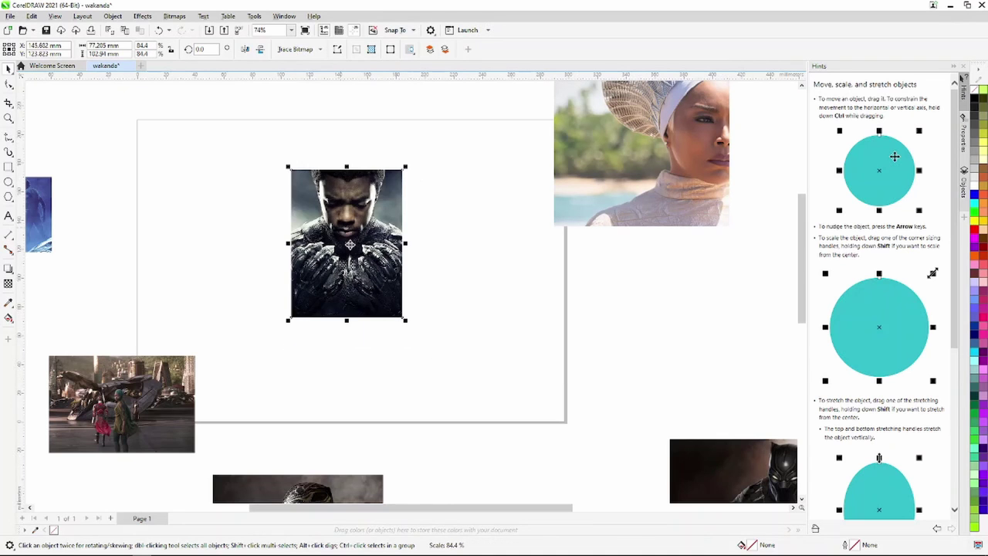
left_click_drag(347, 244, 357, 274)
scroll(491, 269, "down", 2)
scroll(489, 270, "down", 1)
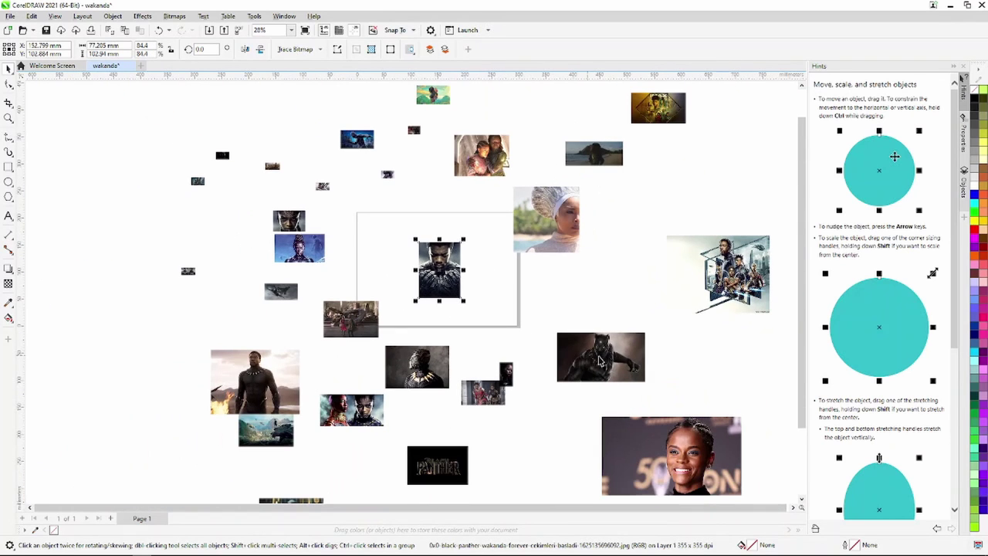
Move the crouching panther image into the page and set the masked panther image below the poster
left_click_drag(601, 355, 481, 300)
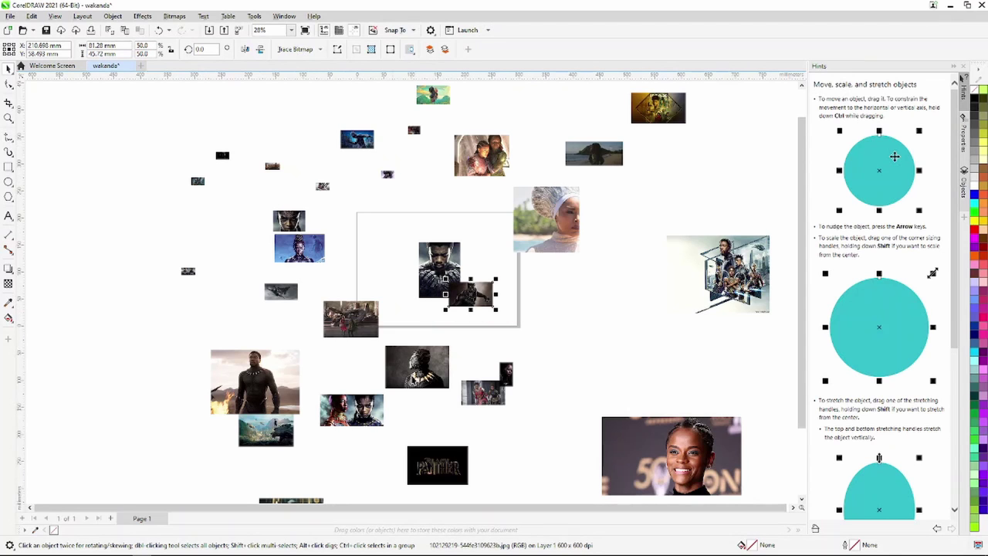
left_click_drag(401, 303, 403, 304)
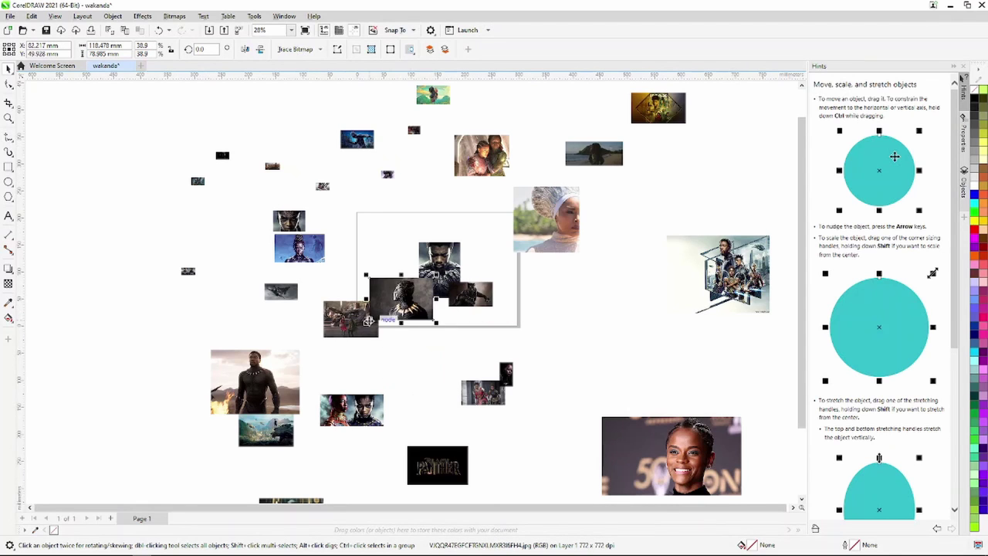
scroll(417, 299, "up", 2)
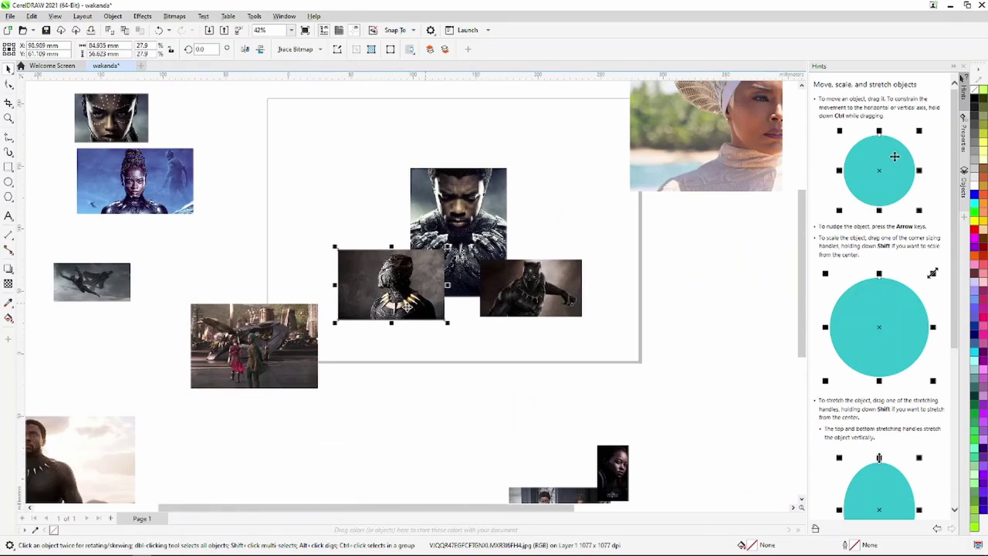
left_click_drag(386, 285, 381, 305)
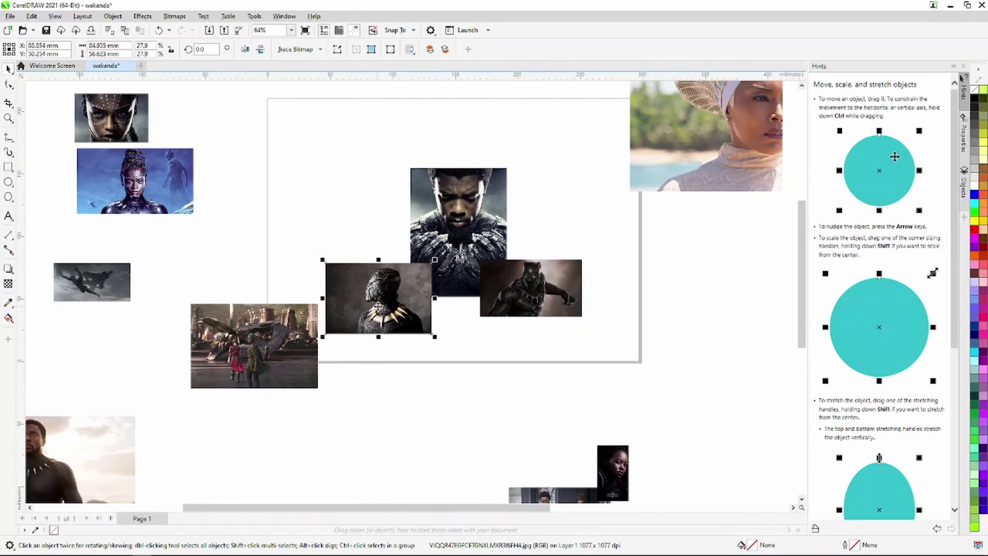
scroll(417, 296, "down", 3)
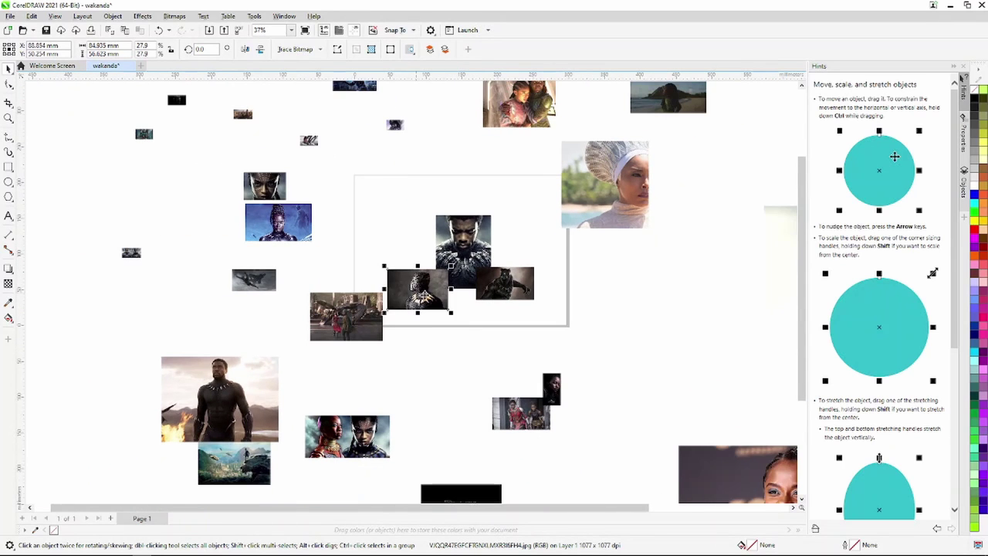
scroll(424, 297, "down", 4)
scroll(436, 398, "up", 2)
scroll(452, 374, "up", 1)
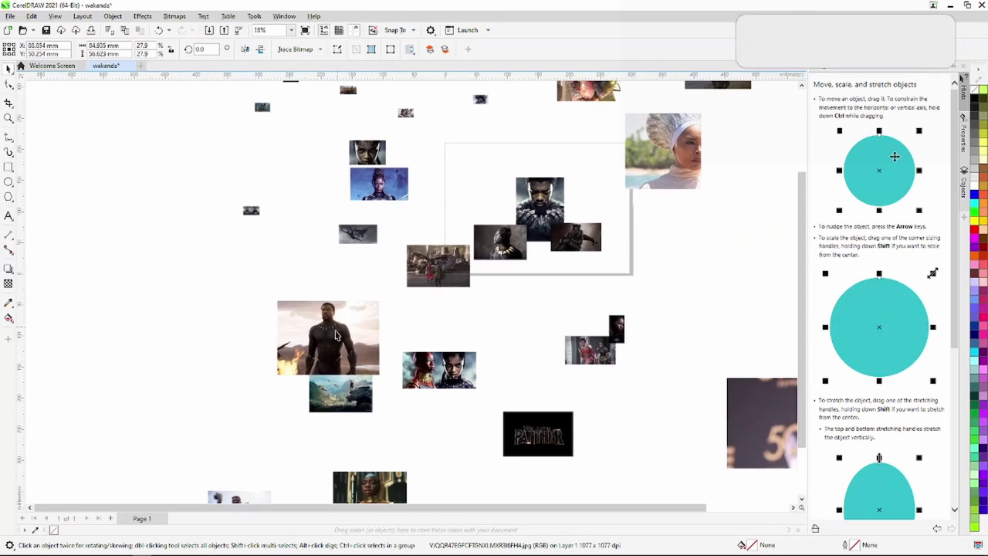
Shrink the standing Black Panther image and settle it at the cluster's top right
left_click_drag(332, 332, 597, 147)
scroll(630, 153, "up", 2)
scroll(630, 153, "up", 2)
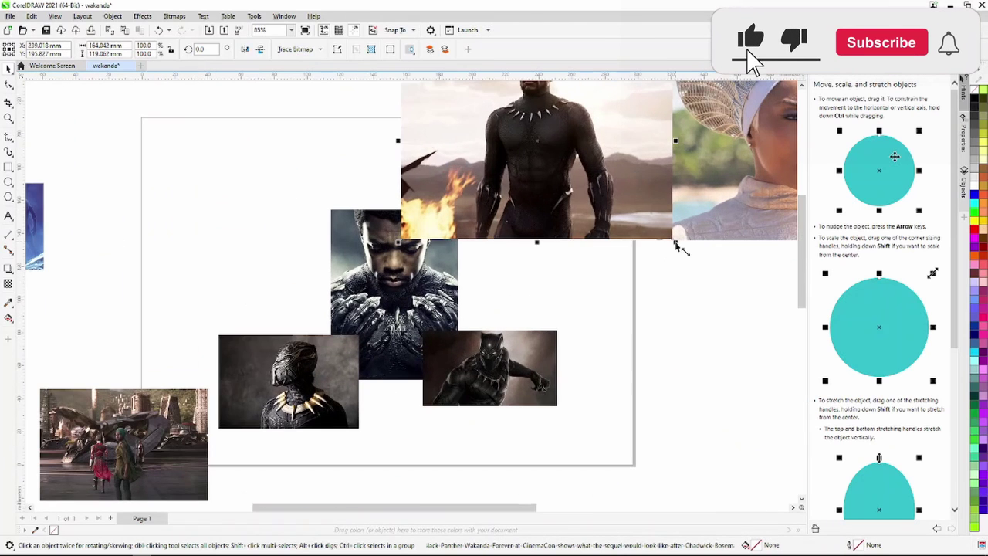
left_click_drag(682, 241, 592, 180)
left_click_drag(494, 114, 506, 225)
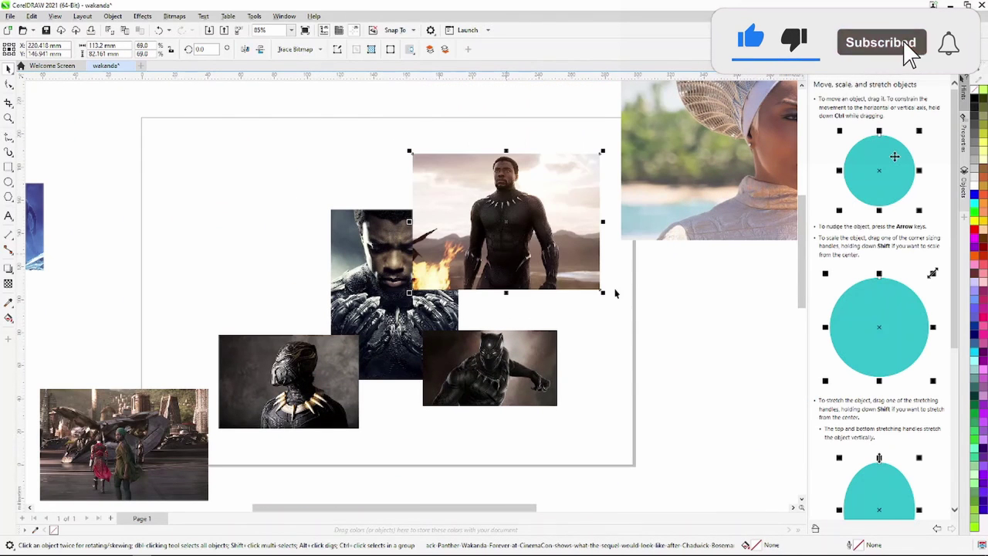
mouse_move(599, 289)
left_mouse_down()
mouse_move(569, 251)
mouse_move(513, 213)
left_mouse_up()
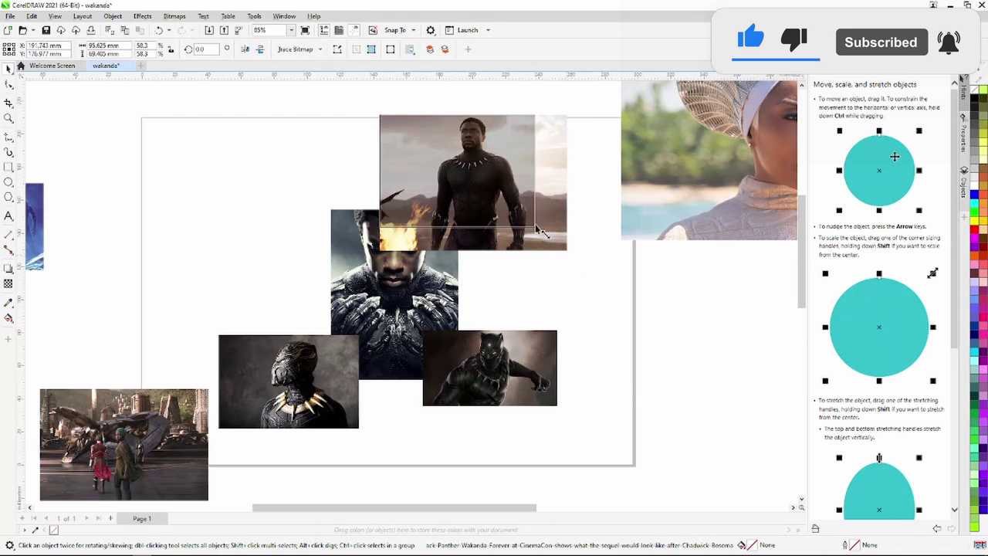
left_click_drag(460, 168, 518, 208)
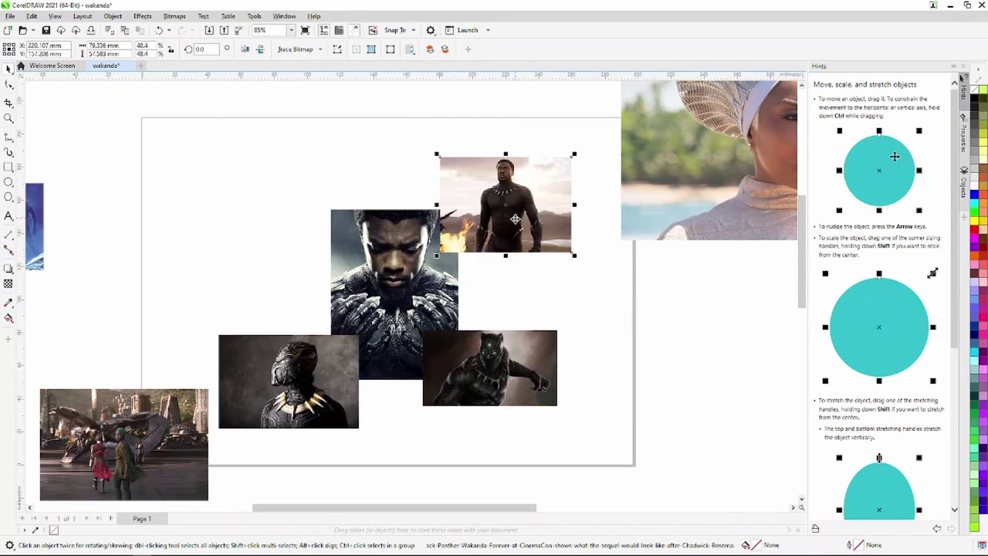
scroll(518, 213, "down", 5)
scroll(530, 378, "down", 3)
scroll(501, 309, "up", 2)
Bring the blue city panther image into the page and enlarge it from a corner
scroll(486, 270, "down", 2)
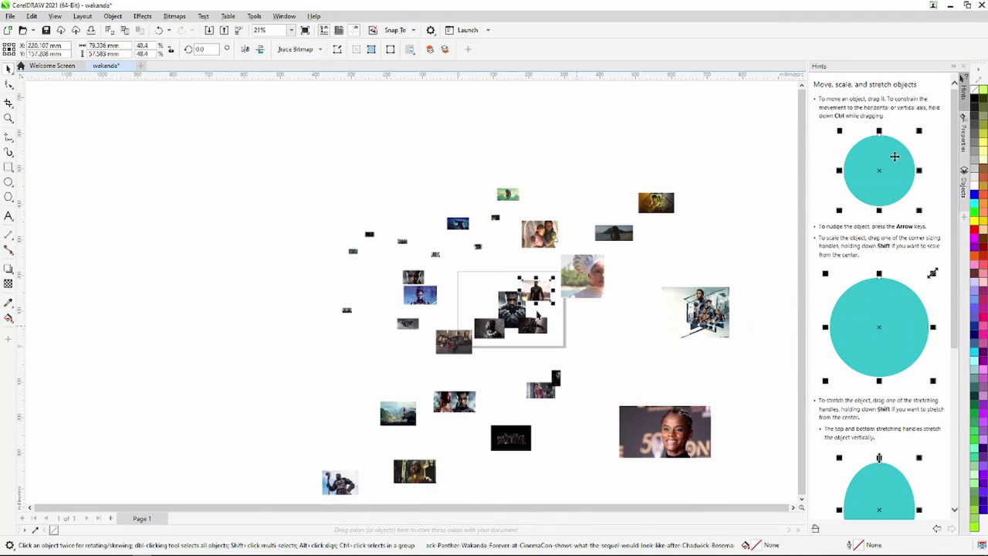
scroll(467, 230, "up", 5)
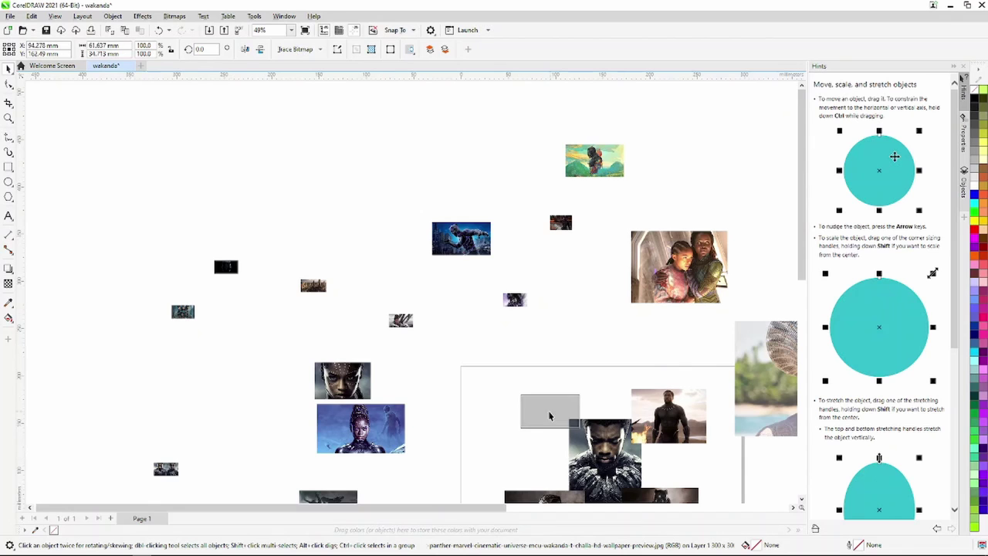
left_click_drag(467, 230, 562, 409)
scroll(574, 419, "up", 2)
scroll(575, 419, "up", 2)
left_click_drag(452, 435, 399, 467)
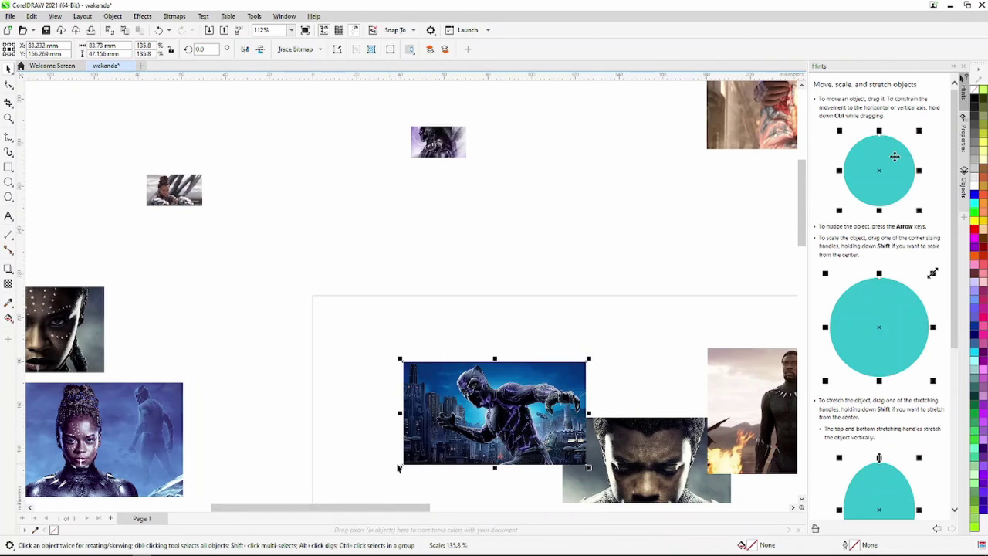
scroll(399, 468, "down", 3)
scroll(725, 394, "down", 2)
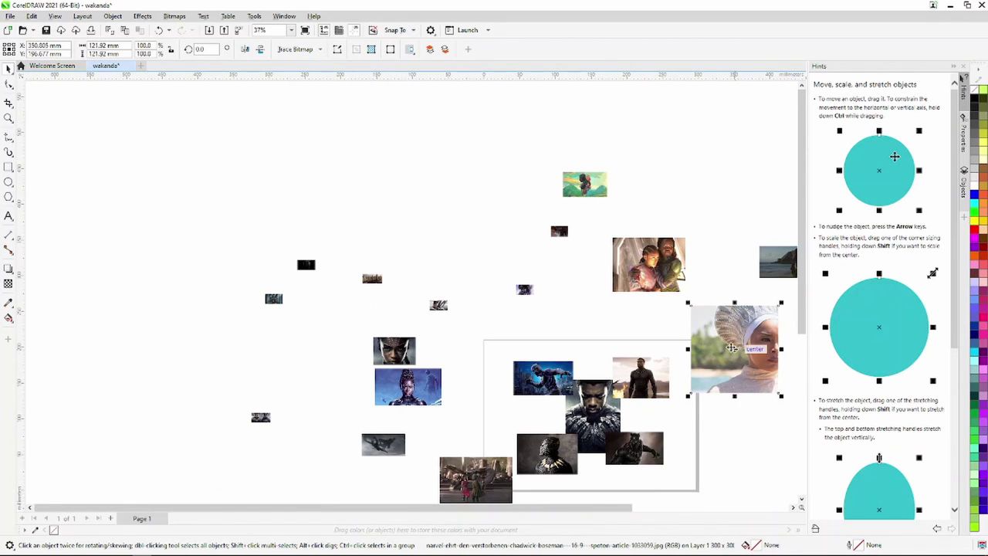
Place the white-headdress woman's photo in the cluster, send it To Back of Page, and shift it right
left_click_drag(731, 348, 638, 412)
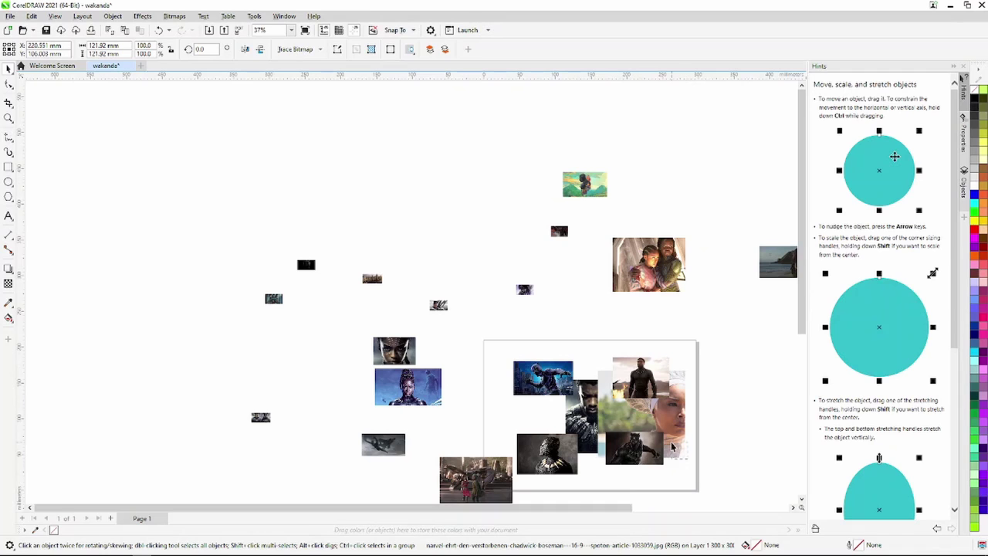
scroll(709, 449, "up", 1)
scroll(608, 374, "up", 2)
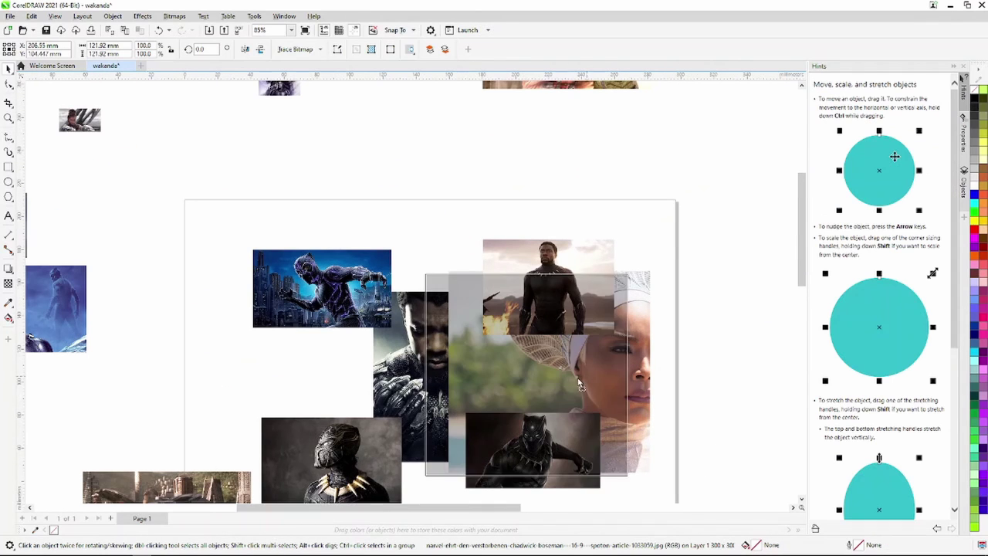
left_click_drag(580, 386, 534, 373)
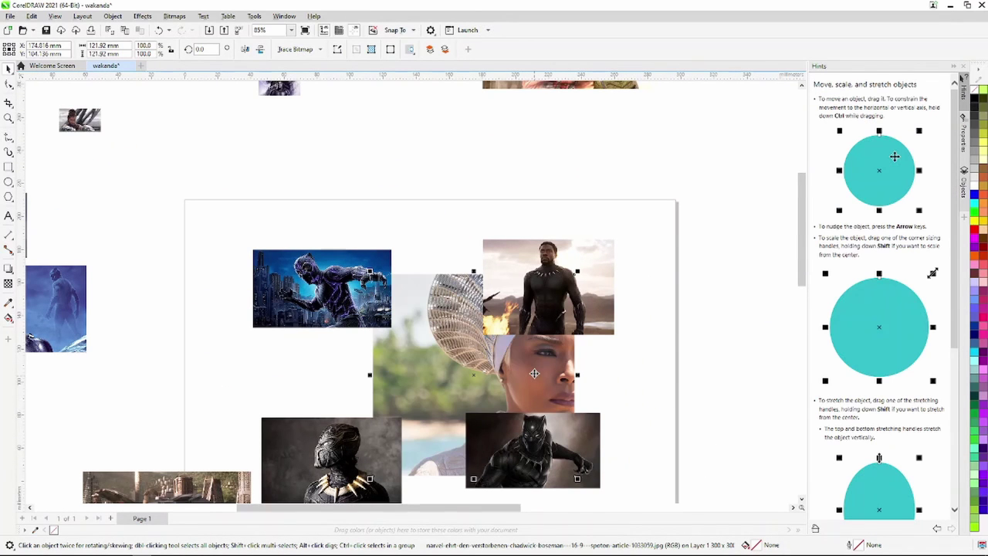
right_click(491, 396)
left_click(468, 387)
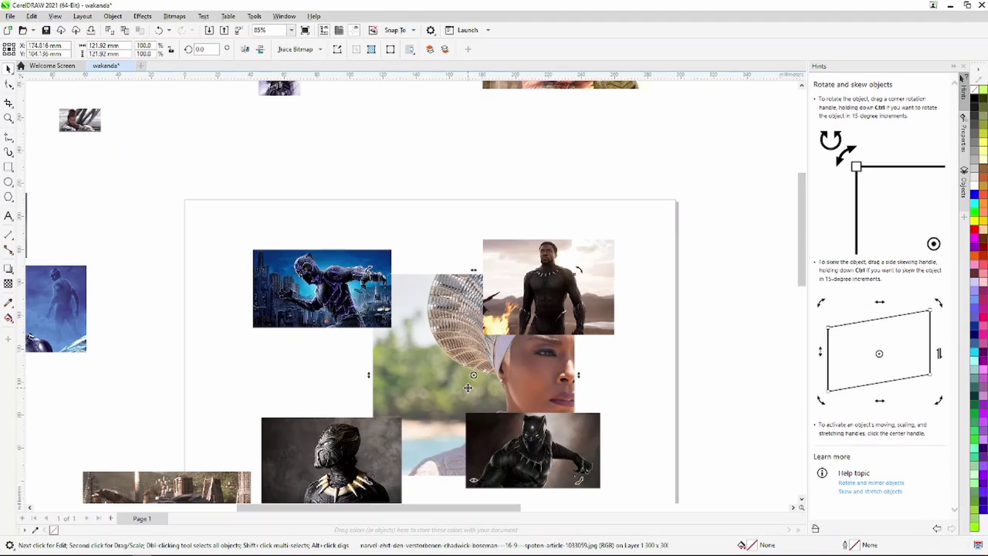
right_click(476, 377)
mouse_move(503, 182)
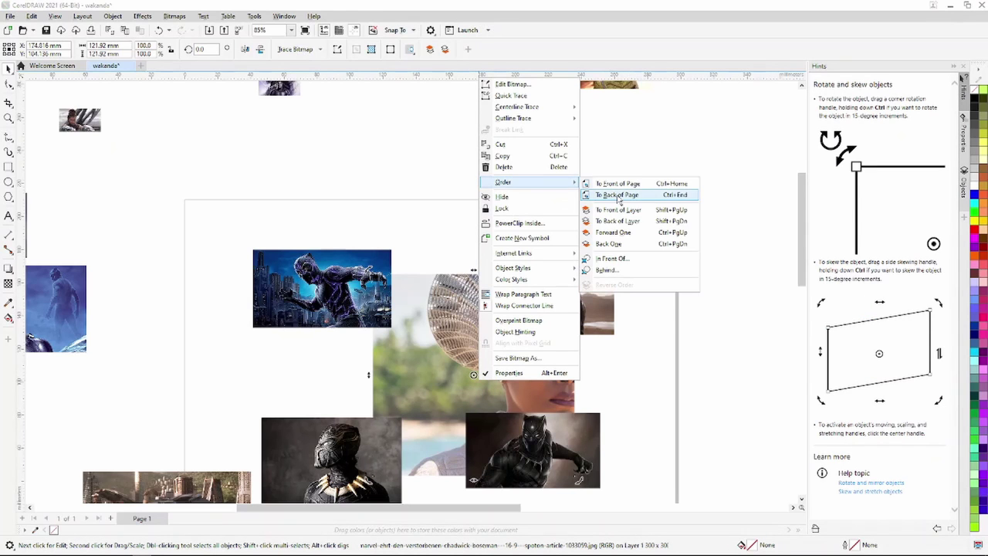
left_click(618, 198)
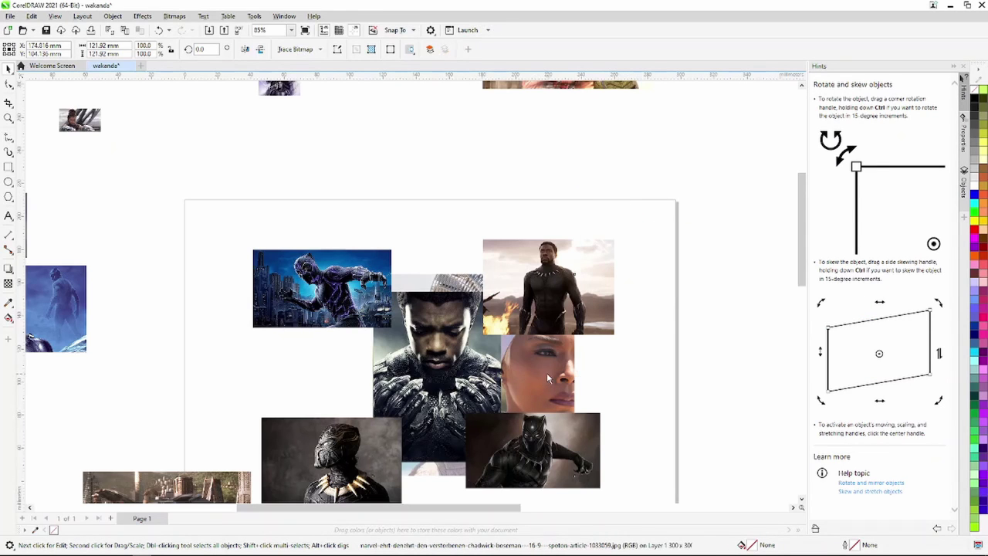
left_click(547, 378)
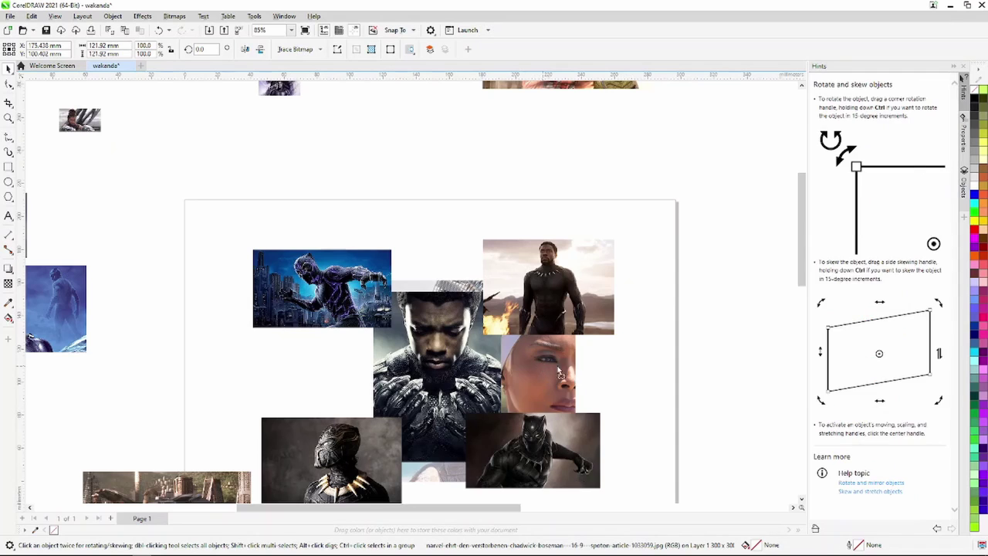
left_click_drag(542, 368, 580, 368)
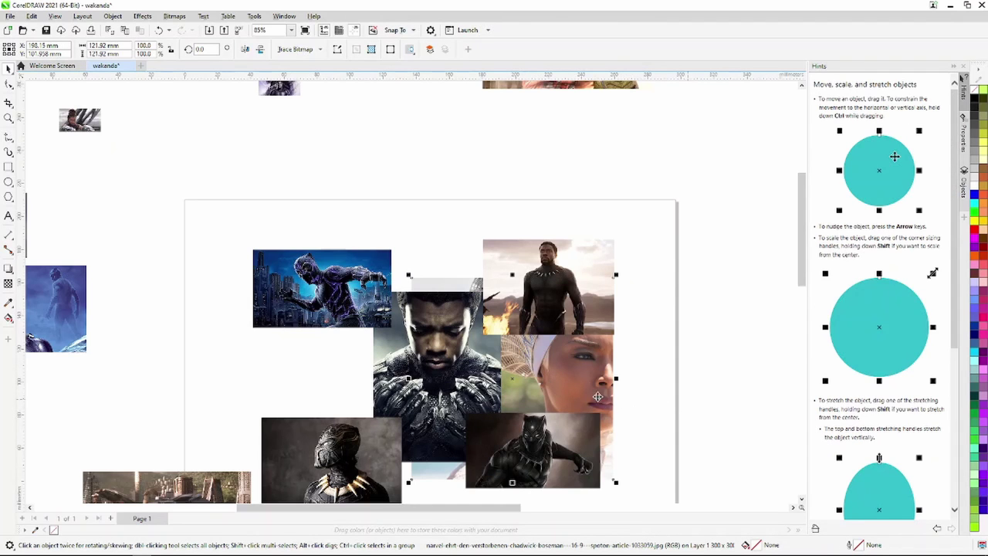
Bring the central Black Panther portrait To Front with Order
left_click(454, 378)
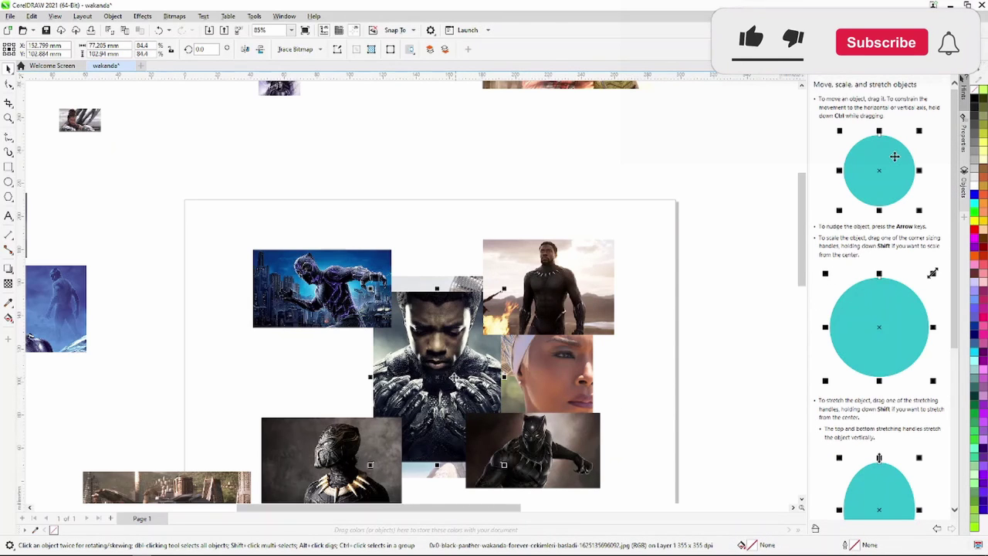
right_click(436, 378)
left_click(567, 182)
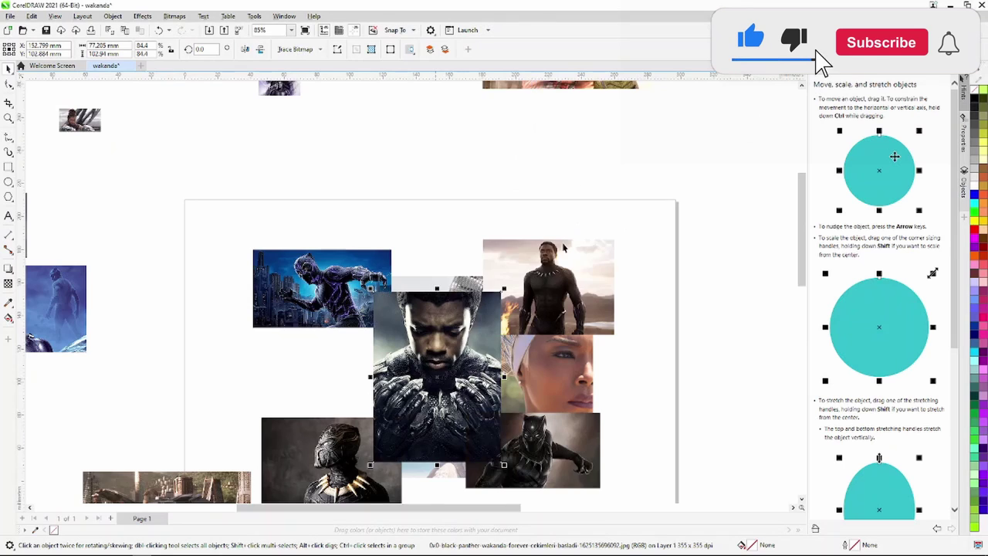
scroll(585, 262, "down", 2)
Move the couple photo to the page's right side and shrink the two-warriors photo
scroll(633, 203, "down", 2)
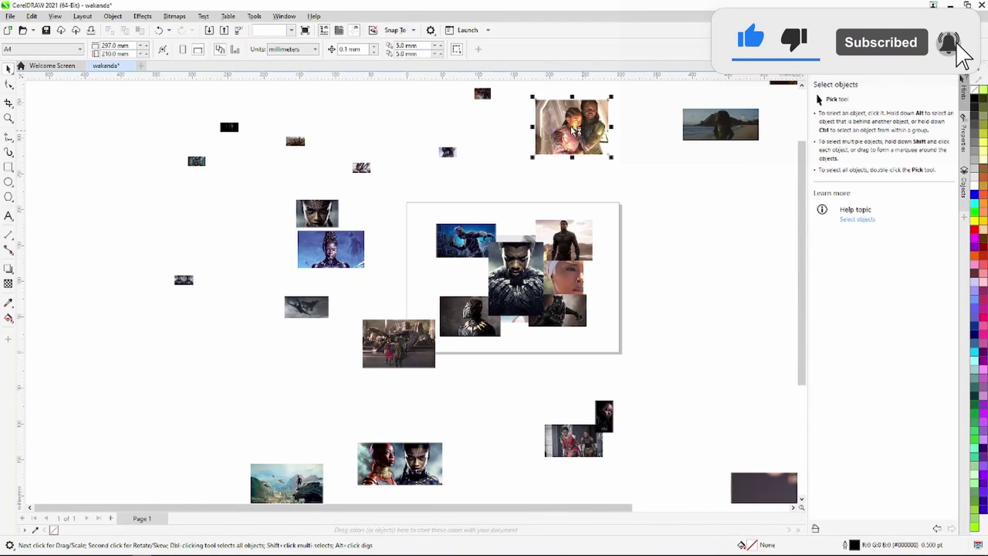
mouse_move(594, 147)
left_mouse_down()
mouse_move(648, 349)
mouse_move(607, 308)
left_mouse_up()
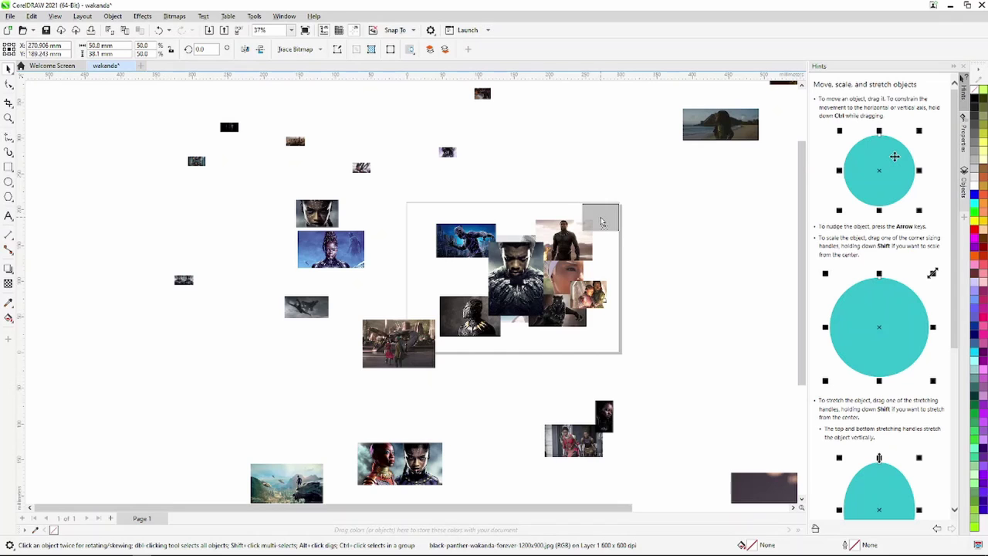
scroll(665, 268, "down", 1)
left_click_drag(448, 444, 479, 230)
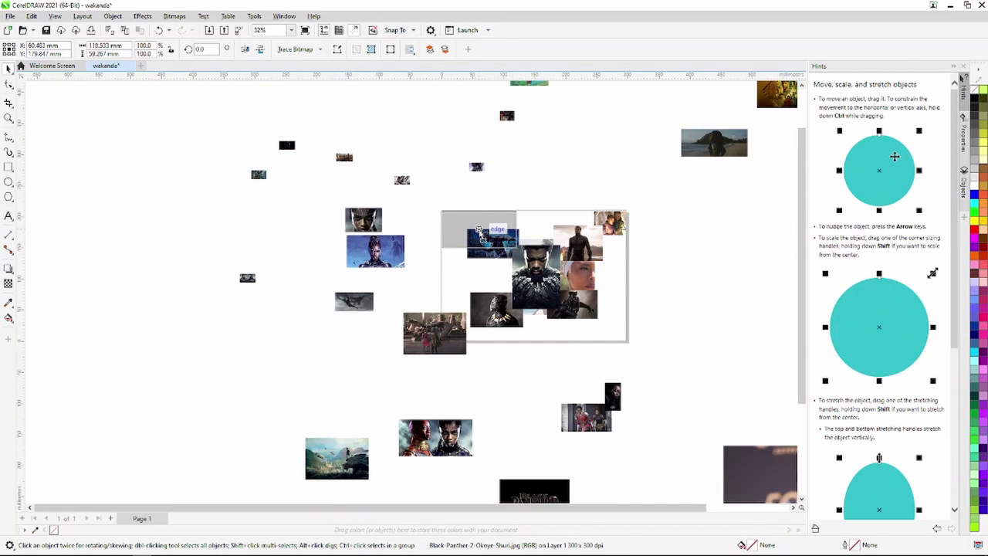
scroll(481, 230, "up", 5)
scroll(483, 230, "up", 3)
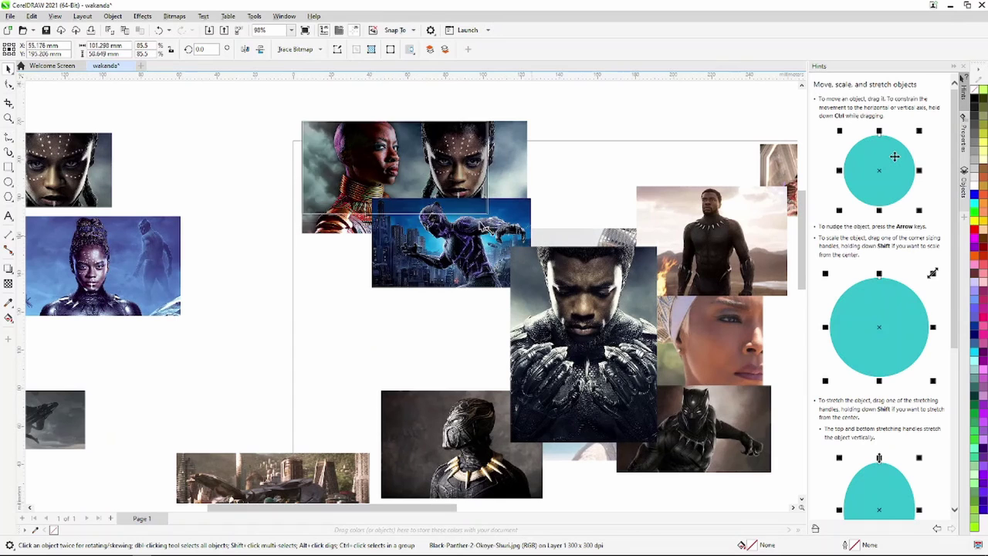
left_click_drag(485, 229, 429, 185)
left_click_drag(369, 154, 359, 174)
scroll(433, 228, "down", 4)
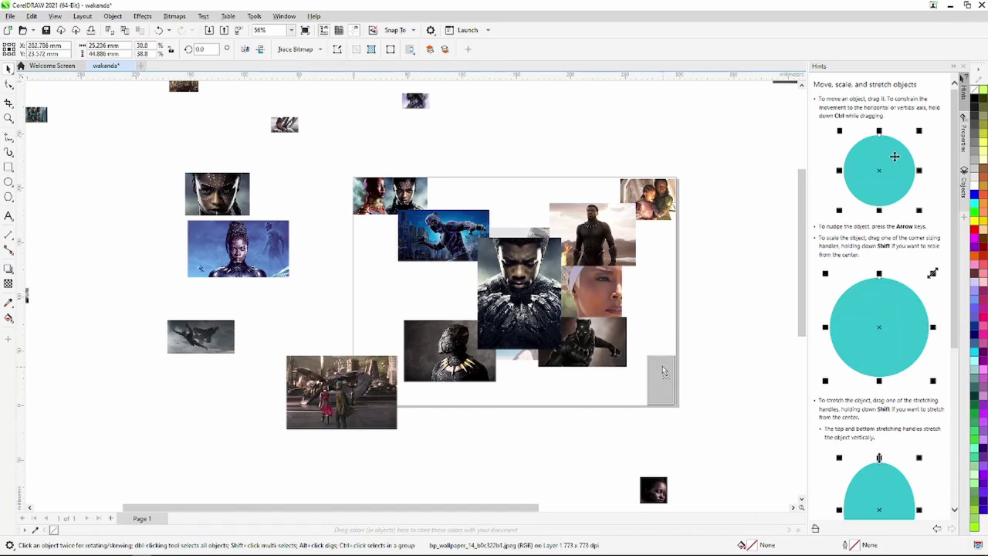
Fill the lower-right corner with the small portrait and put the street-scene photo bottom-left
left_click_drag(662, 371, 661, 371)
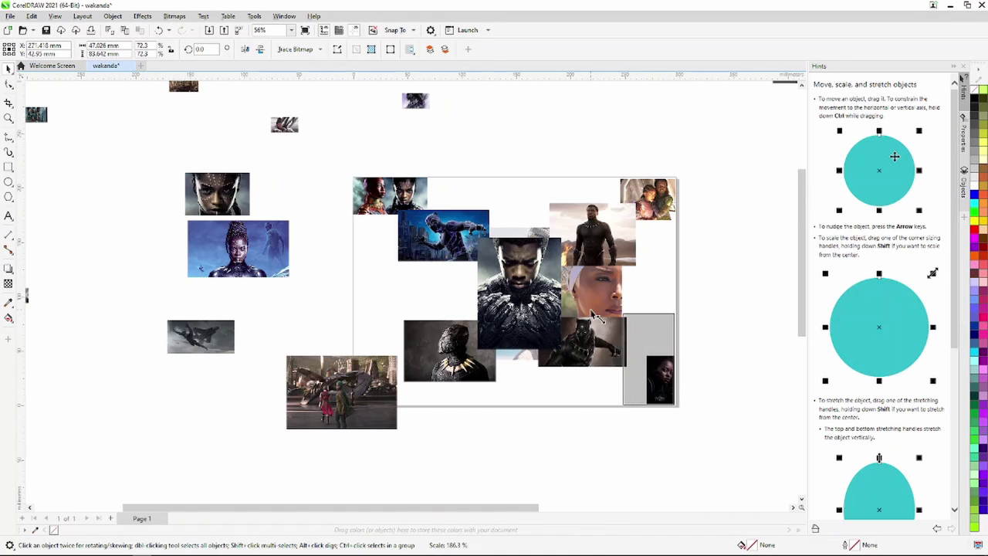
left_click_drag(594, 315, 594, 315)
scroll(733, 358, "down", 1)
left_click(388, 393)
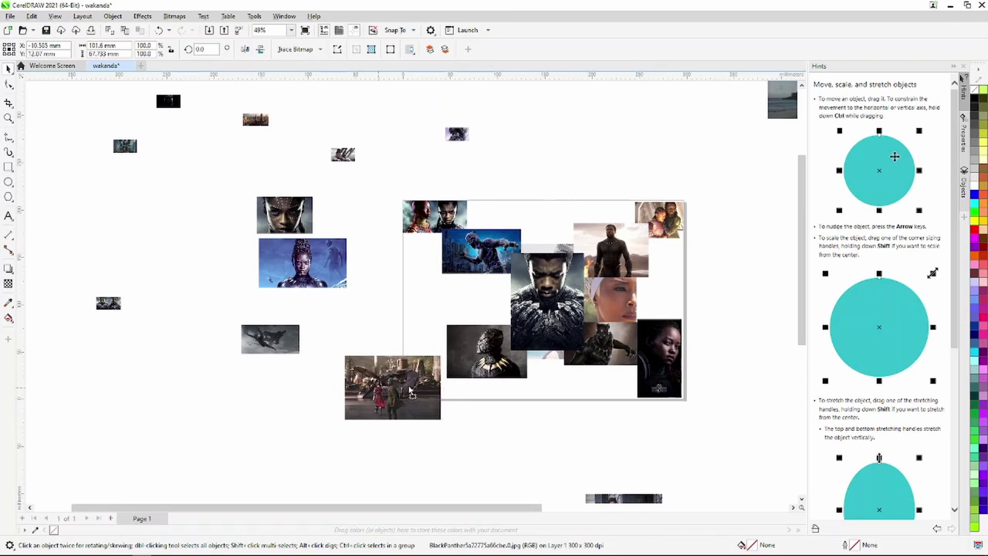
left_click_drag(411, 393, 436, 373)
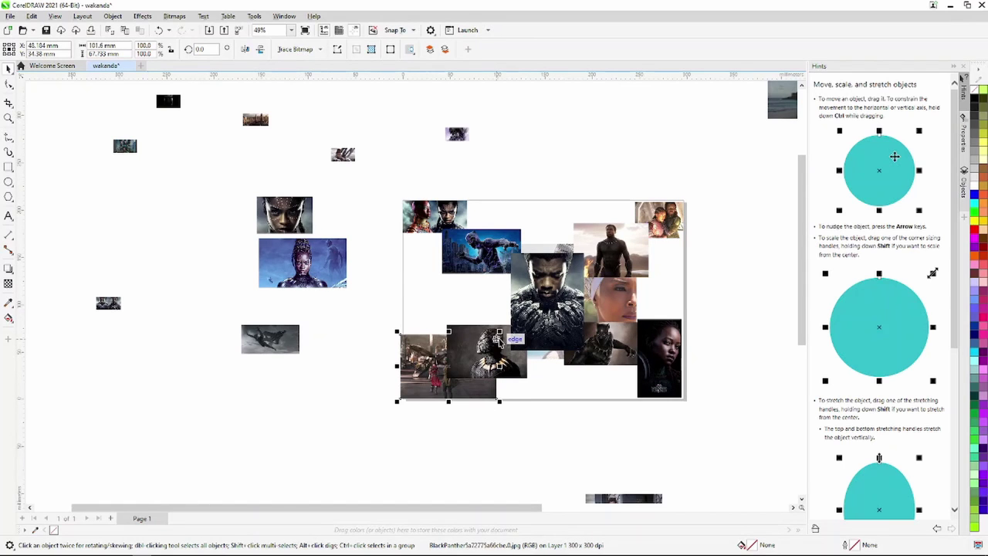
left_click_drag(492, 346, 462, 401)
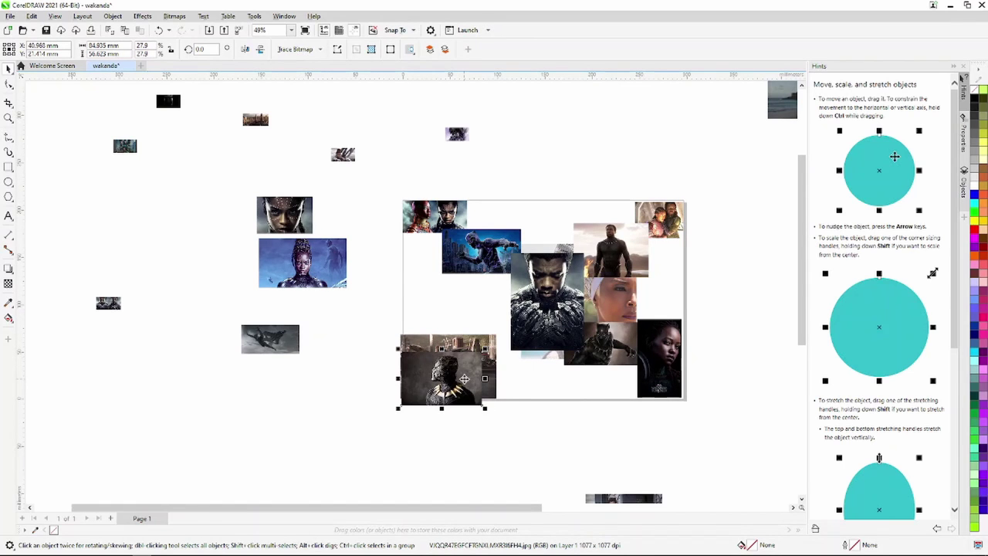
key("ctrl+z")
left_click_drag(409, 405, 398, 432)
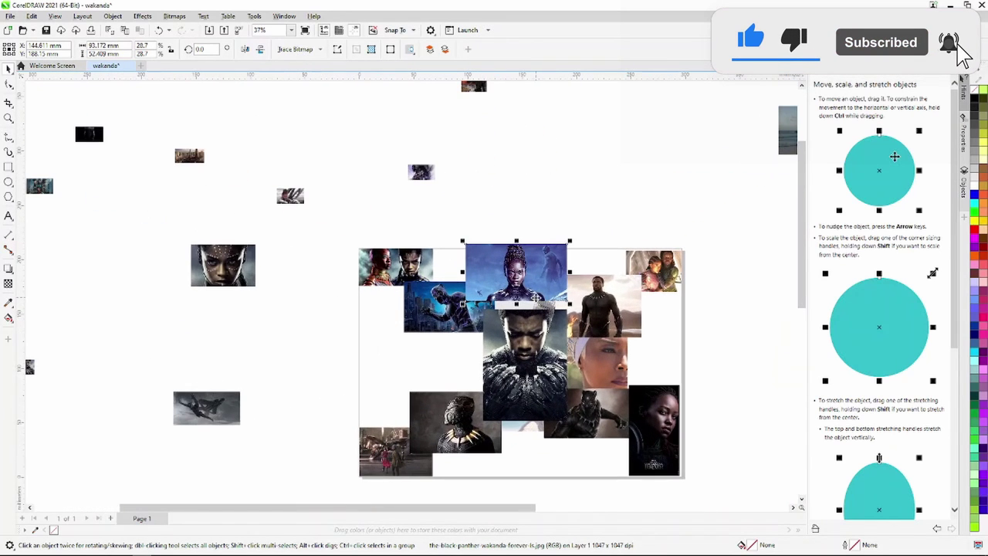
Scale down the blue portrait at the top and move a small image into the bottom gap
left_click(560, 302)
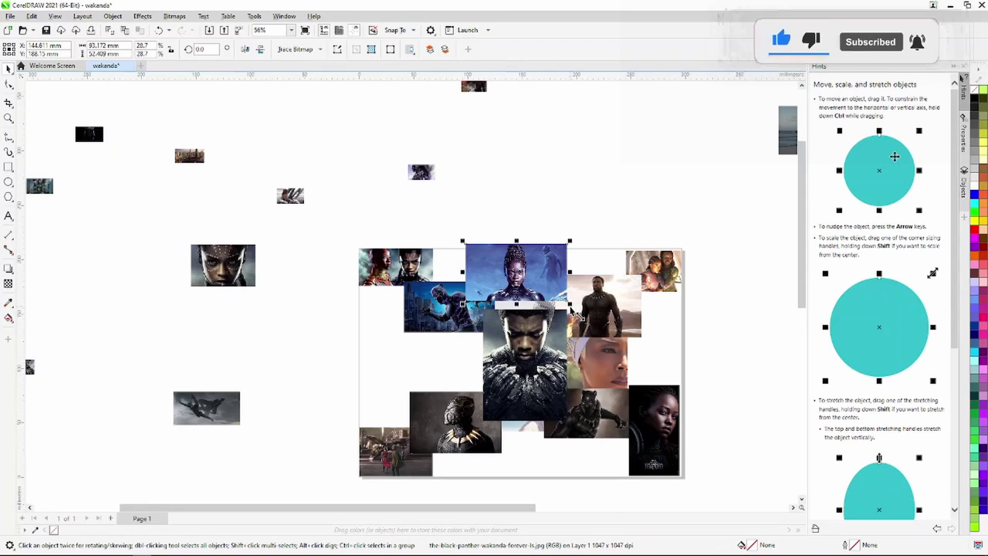
left_click_drag(561, 302, 521, 275)
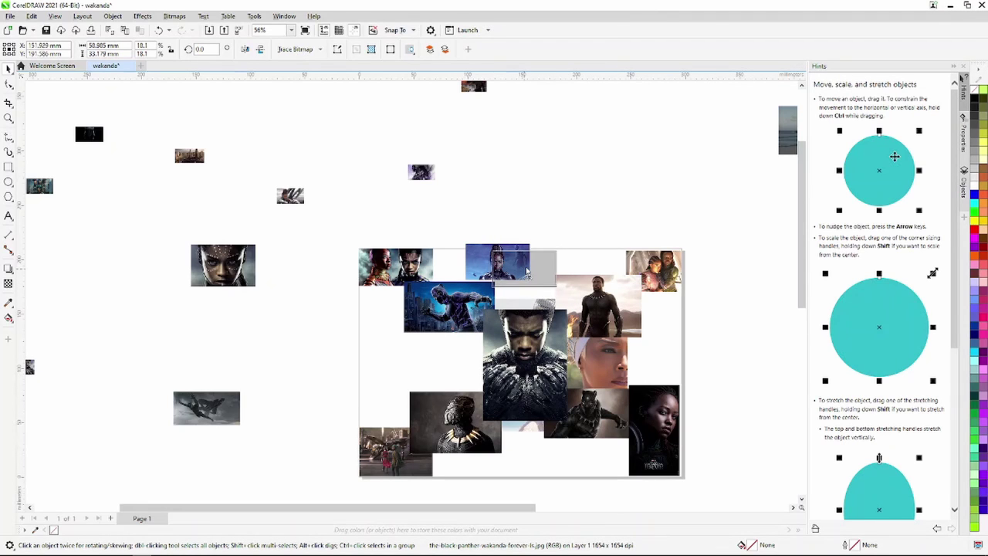
scroll(528, 274, "down", 1)
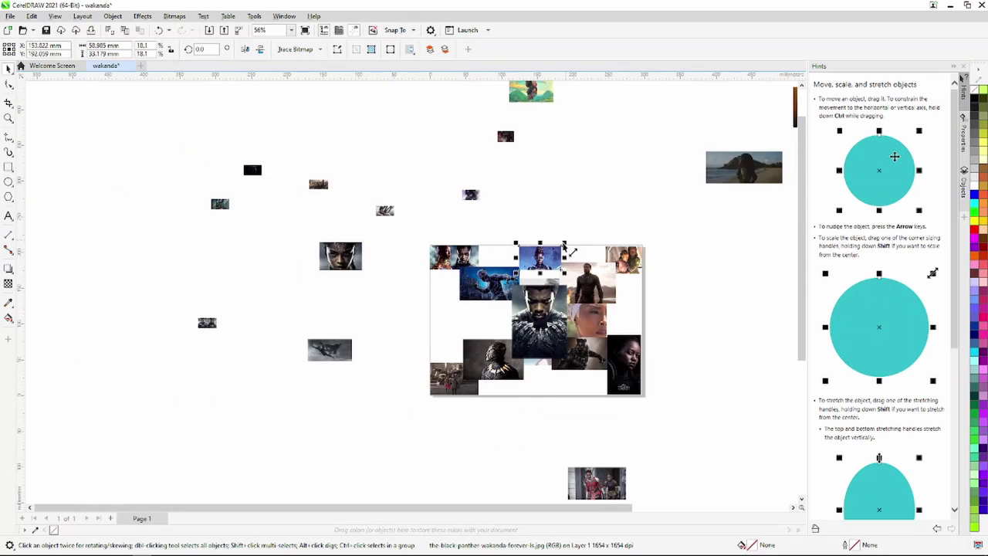
scroll(540, 276, "up", 1)
scroll(553, 279, "up", 1)
left_click_drag(553, 279, 559, 280)
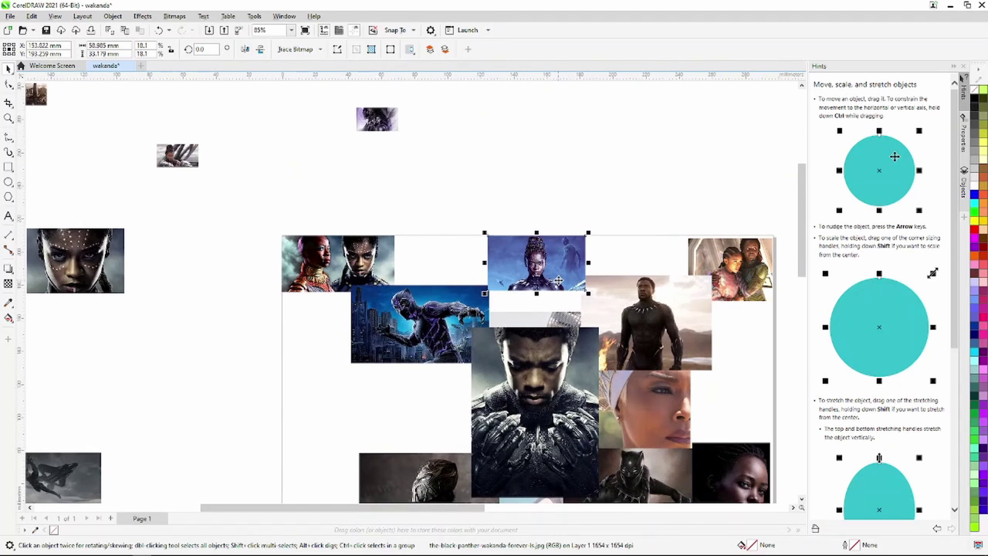
scroll(557, 279, "down", 3)
mouse_move(320, 269)
left_mouse_down()
mouse_move(549, 415)
mouse_move(525, 396)
left_mouse_up()
scroll(550, 414, "up", 4)
Bring the face photo forward and tuck the resized grey flying-figure shot behind photos on the left
right_click(528, 396)
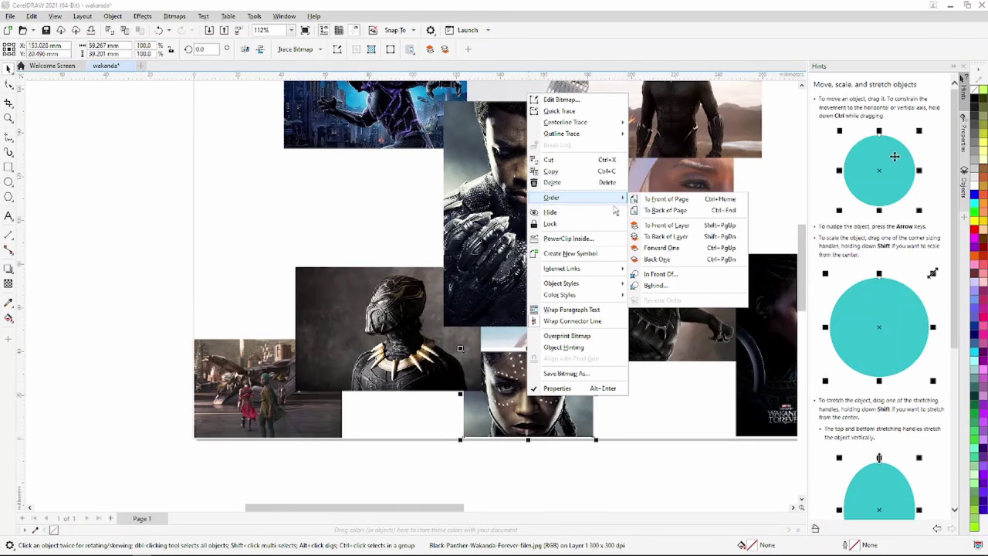
left_click(652, 202)
scroll(584, 425, "down", 4)
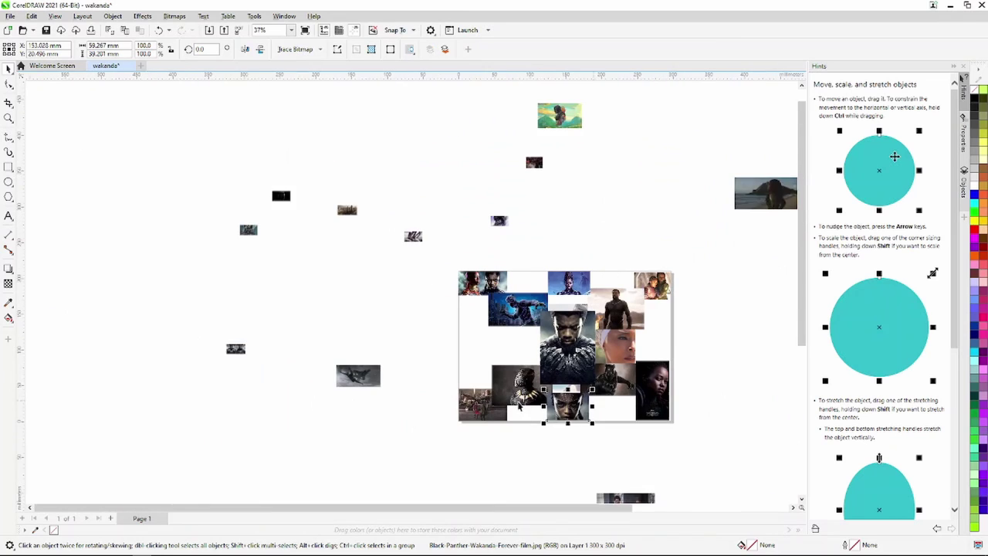
left_click(342, 370)
mouse_move(375, 395)
left_mouse_down()
mouse_move(345, 373)
mouse_move(479, 337)
mouse_move(427, 222)
mouse_move(468, 268)
mouse_move(560, 315)
left_mouse_up()
scroll(478, 337, "up", 4)
right_click(560, 315)
mouse_move(614, 118)
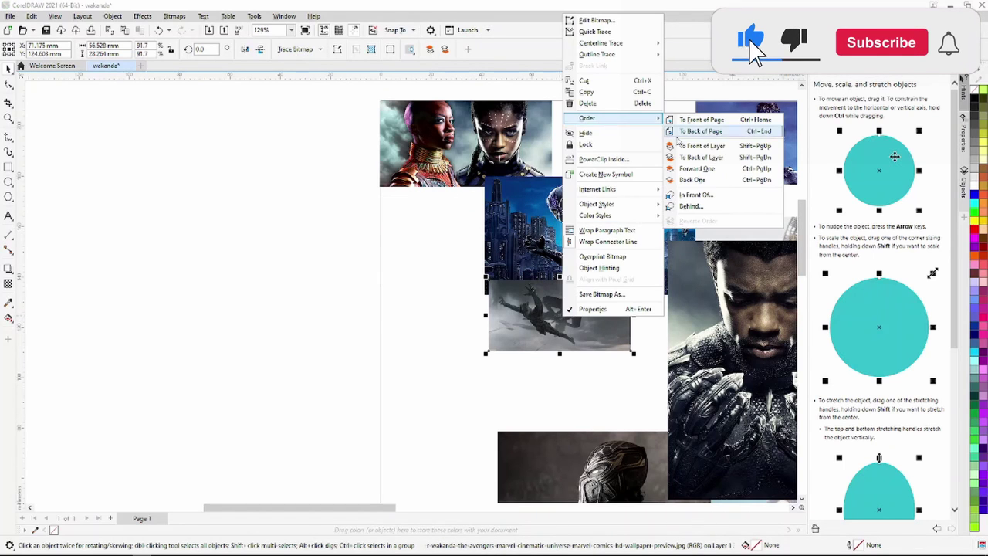
left_click(705, 133)
mouse_move(560, 315)
left_mouse_down()
mouse_move(564, 336)
mouse_move(530, 331)
left_mouse_up()
scroll(564, 337, "down", 1)
scroll(529, 331, "down", 2)
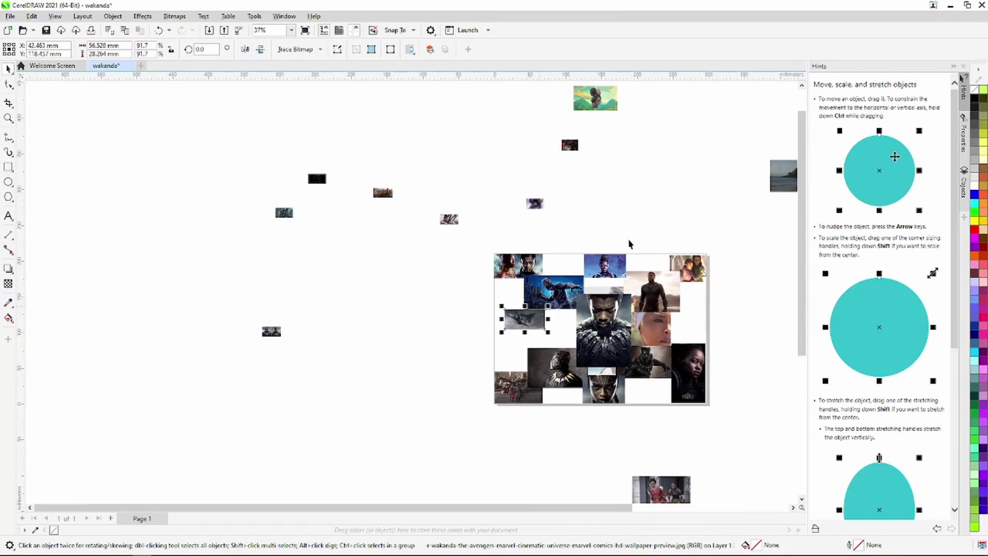
scroll(539, 209, "up", 1)
Position the purple Black Panther image below the grey shot and bring it to the front
left_click(534, 203)
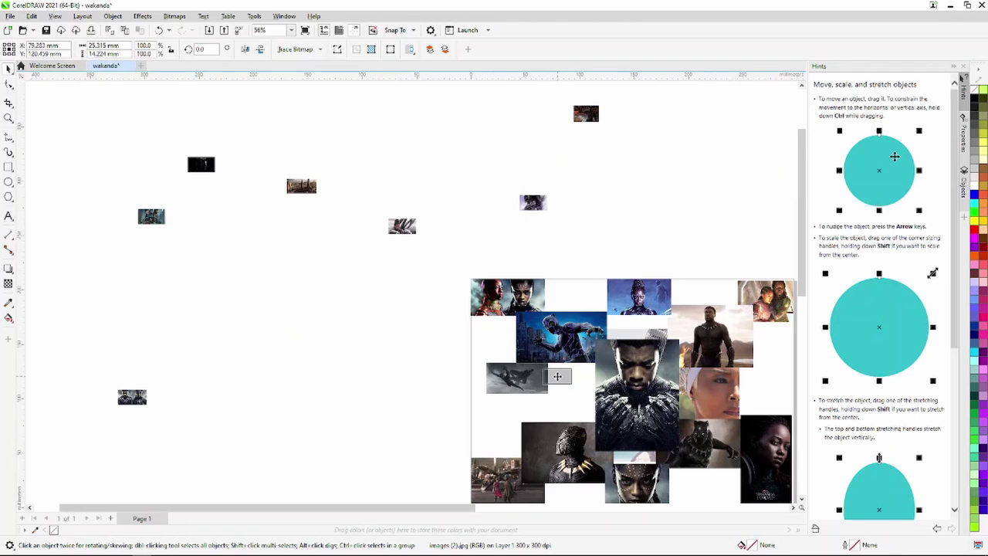
scroll(557, 375, "up", 3)
mouse_move(558, 375)
left_mouse_down()
mouse_move(657, 504)
mouse_move(654, 434)
left_mouse_up()
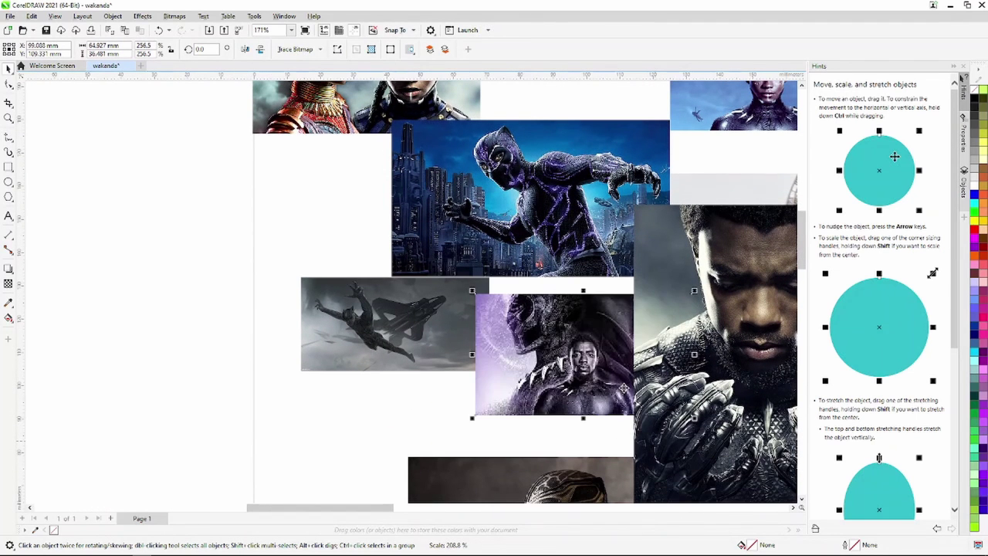
left_click_drag(578, 359, 538, 381)
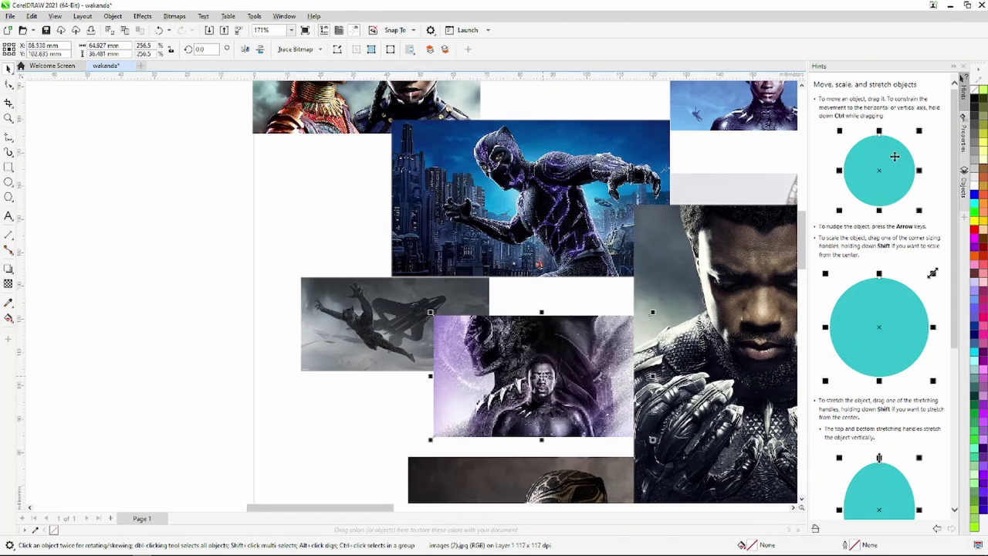
right_click(538, 382)
mouse_move(564, 183)
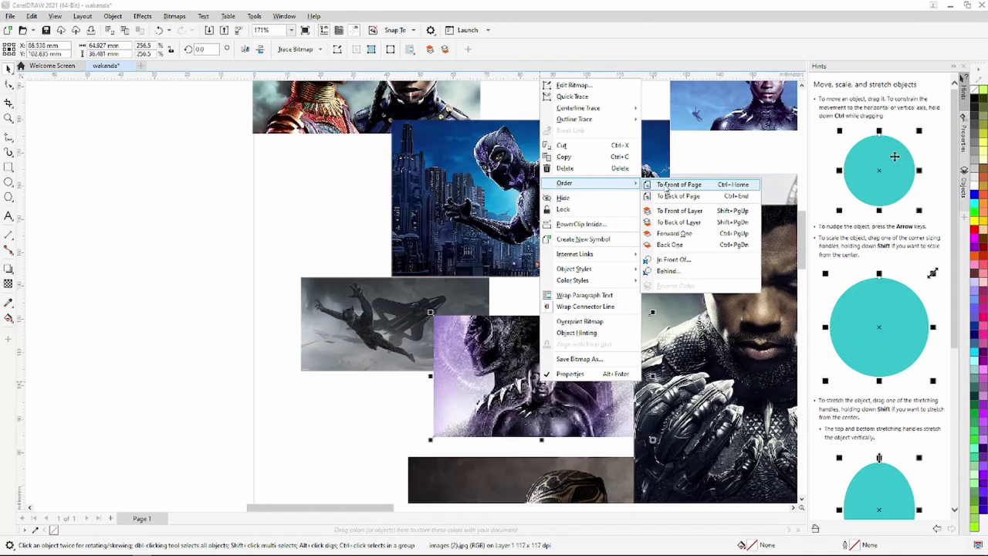
left_click(668, 216)
scroll(595, 340, "down", 5)
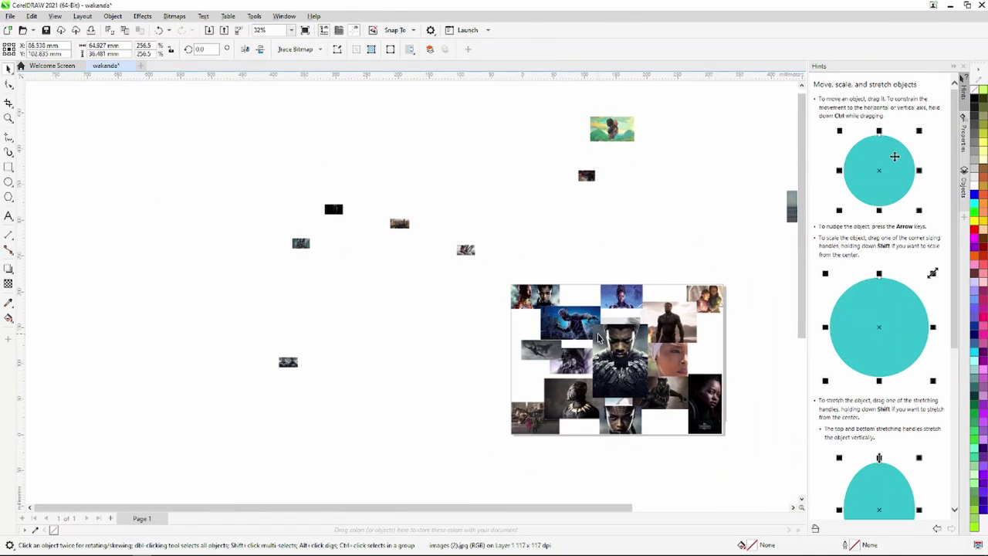
Move a small green image onto the collage's right edge and lower it into place
mouse_move(585, 382)
left_mouse_down()
mouse_move(718, 359)
mouse_move(674, 332)
mouse_move(699, 282)
mouse_move(679, 394)
left_mouse_up()
scroll(717, 361, "up", 3)
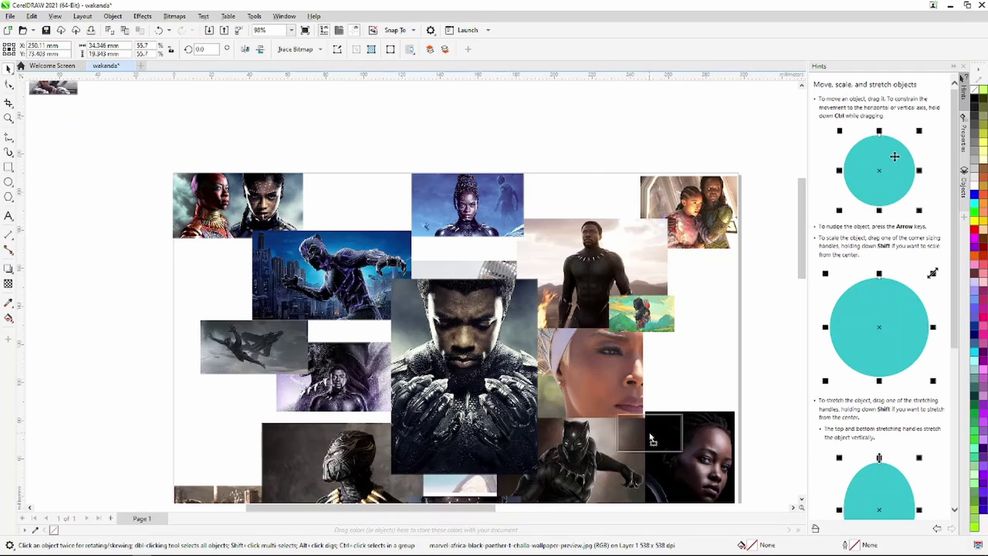
scroll(674, 417, "up", 2)
mouse_move(669, 433)
left_mouse_down()
mouse_move(673, 421)
mouse_move(634, 454)
left_mouse_up()
scroll(674, 415, "down", 6)
scroll(638, 447, "down", 1)
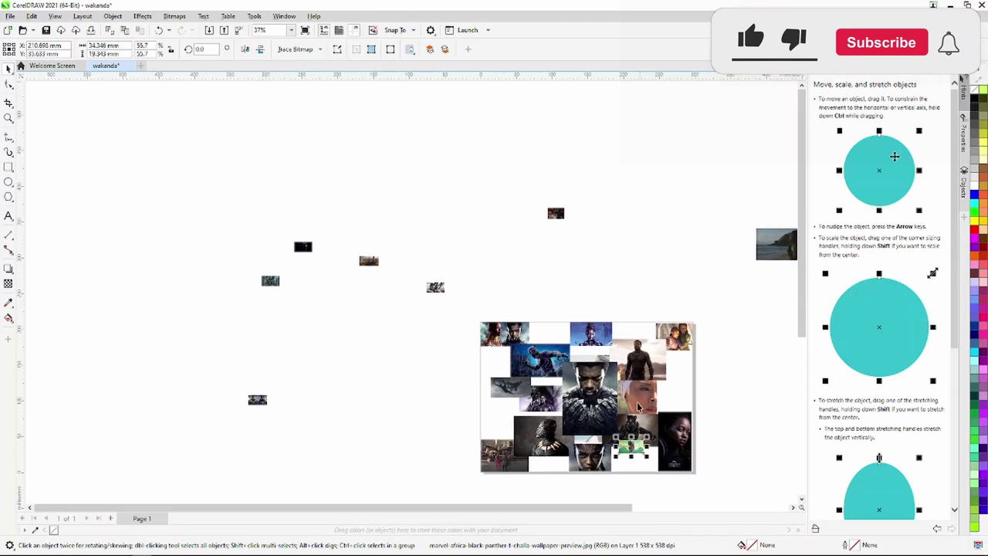
Enlarge a small image near the top to about twice its size and bring it to the front
scroll(638, 407, "down", 3)
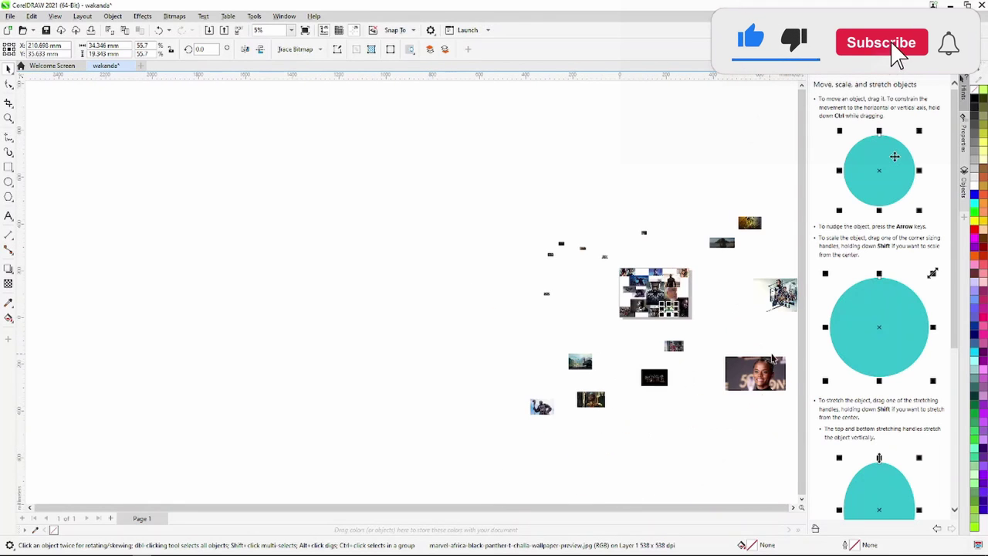
scroll(773, 363, "up", 2)
scroll(773, 374, "up", 3)
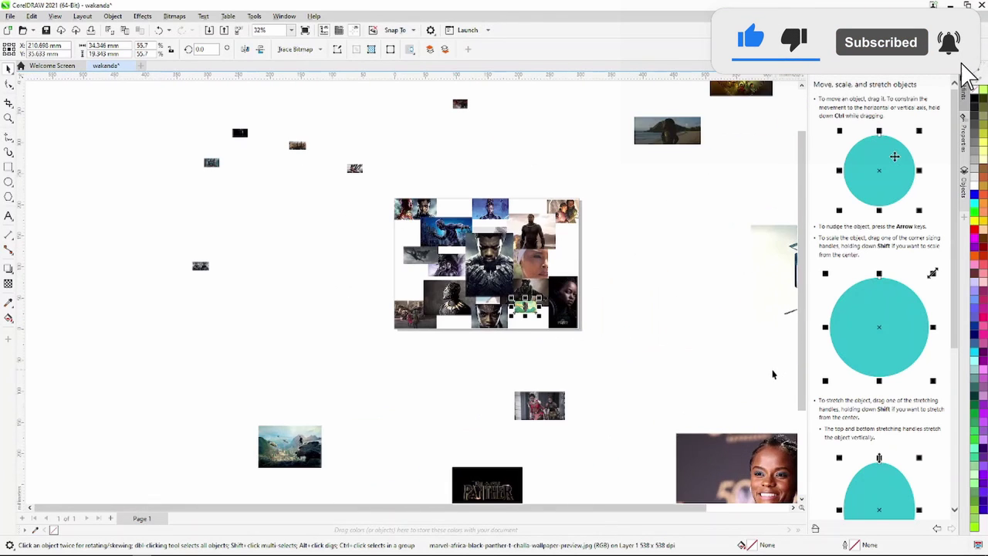
scroll(357, 166, "up", 4)
left_click(344, 173)
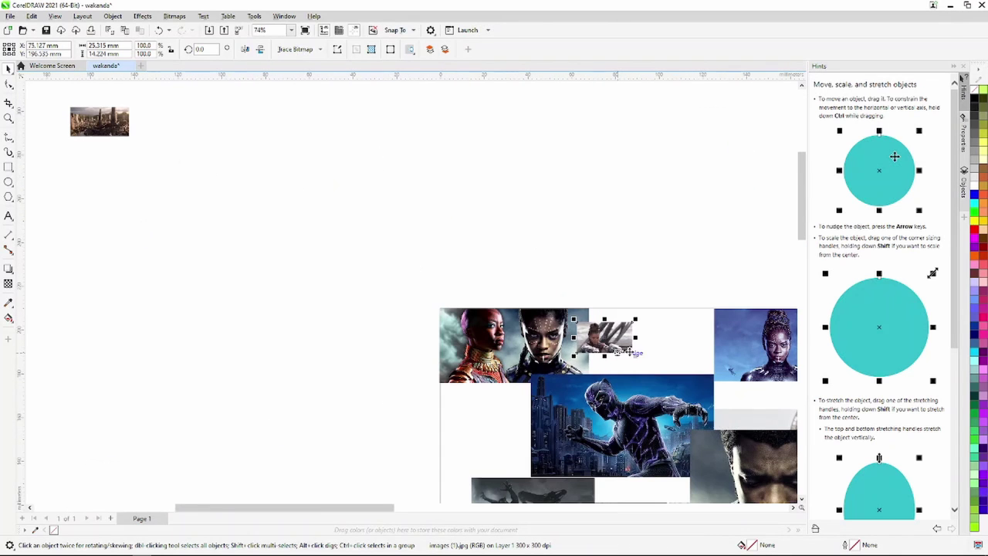
mouse_move(631, 352)
left_mouse_down()
mouse_move(691, 375)
mouse_move(687, 368)
left_mouse_up()
right_click(687, 369)
mouse_move(737, 171)
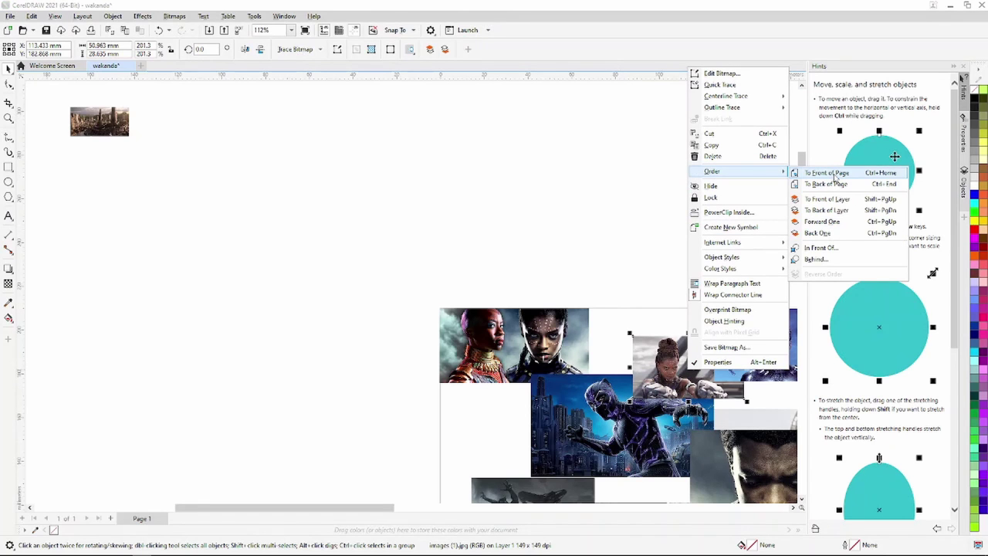
left_click(838, 185)
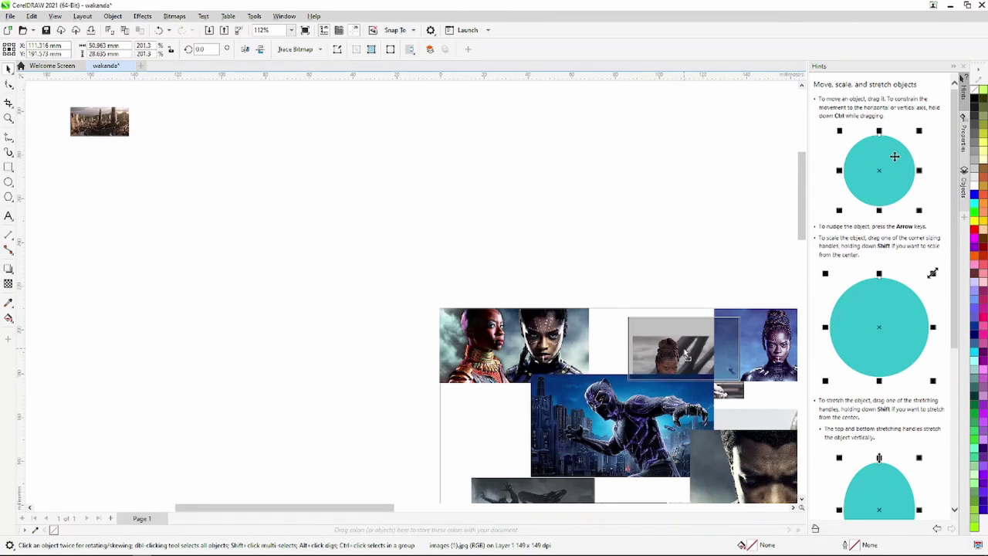
mouse_move(698, 363)
left_mouse_down()
mouse_move(694, 339)
mouse_move(653, 355)
mouse_move(693, 359)
left_mouse_up()
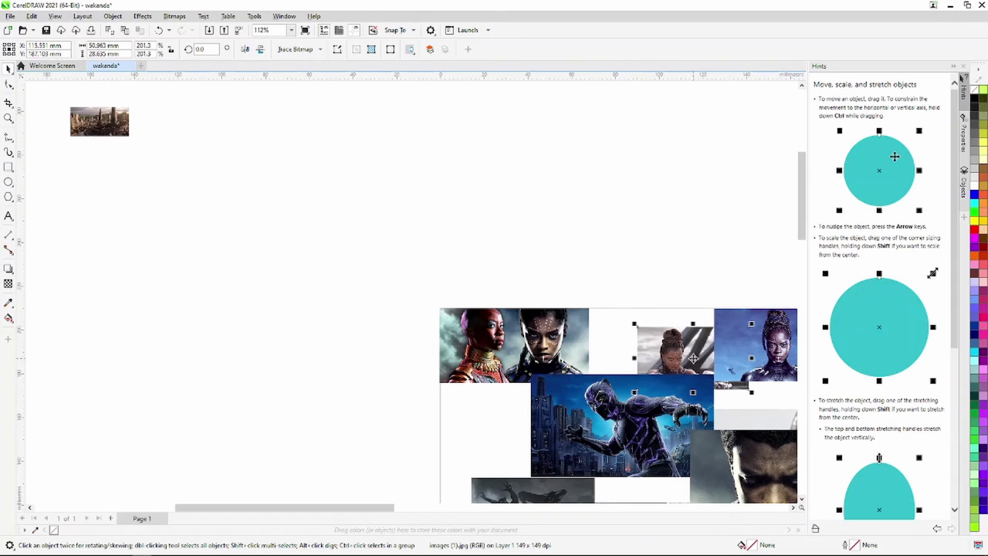
right_click(693, 360)
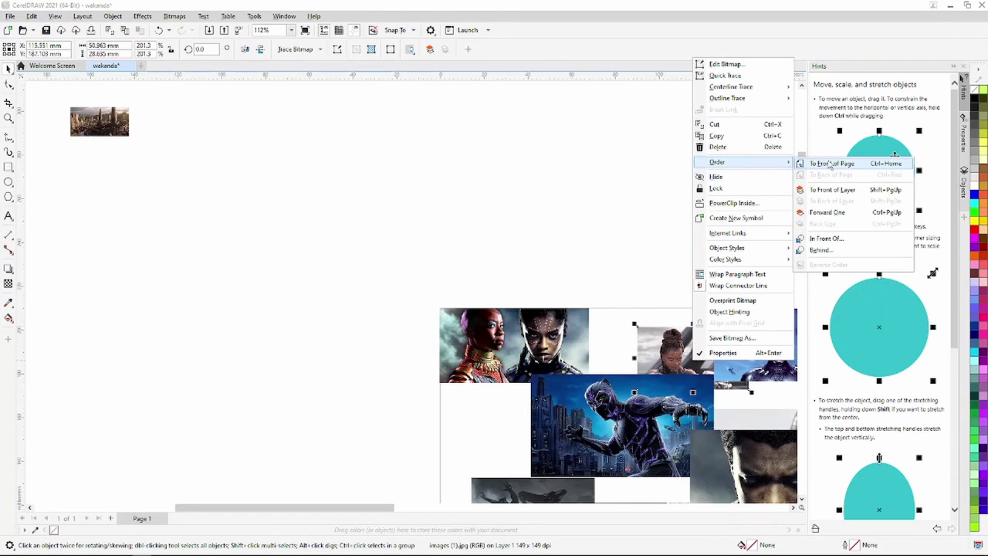
left_click(834, 163)
scroll(790, 228, "down", 5)
scroll(717, 324, "up", 1)
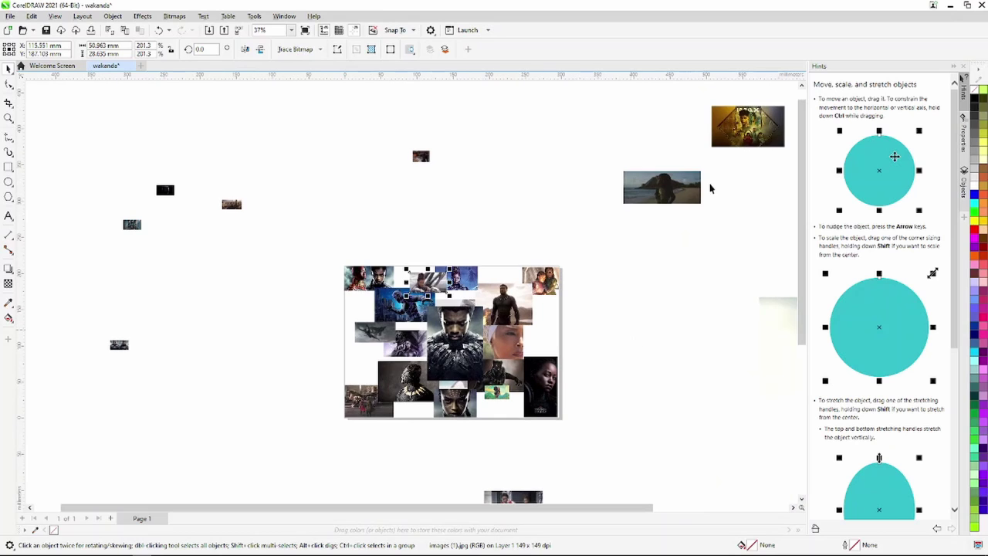
Shrink the beach image and place it in the collage's left-side gap
left_click_drag(662, 186, 574, 343)
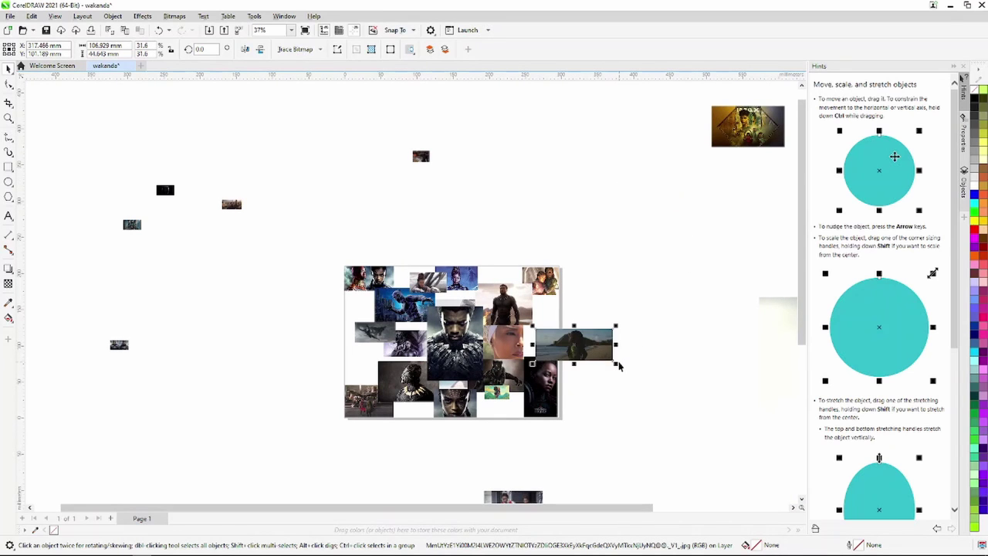
left_click_drag(617, 369, 581, 349)
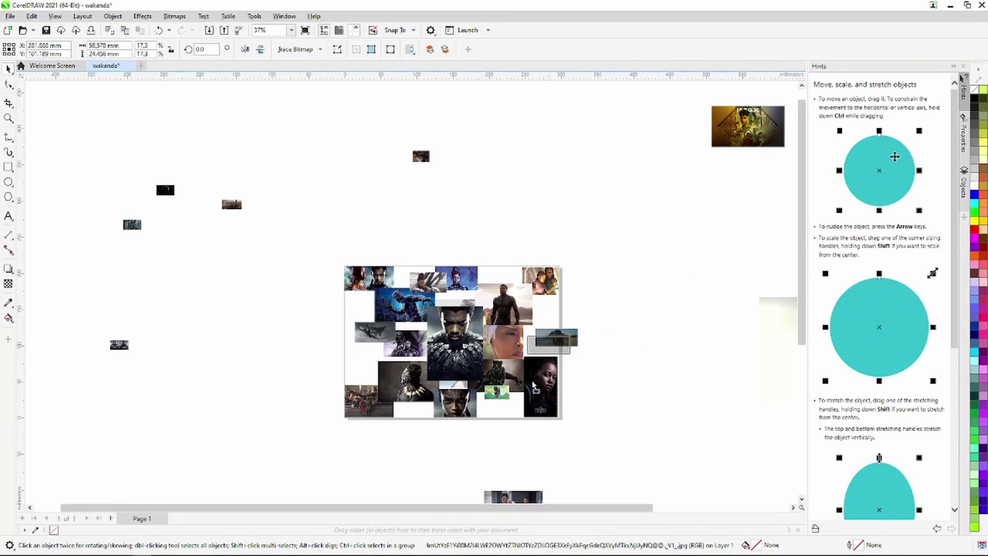
left_click(454, 432)
left_click_drag(498, 423, 368, 376)
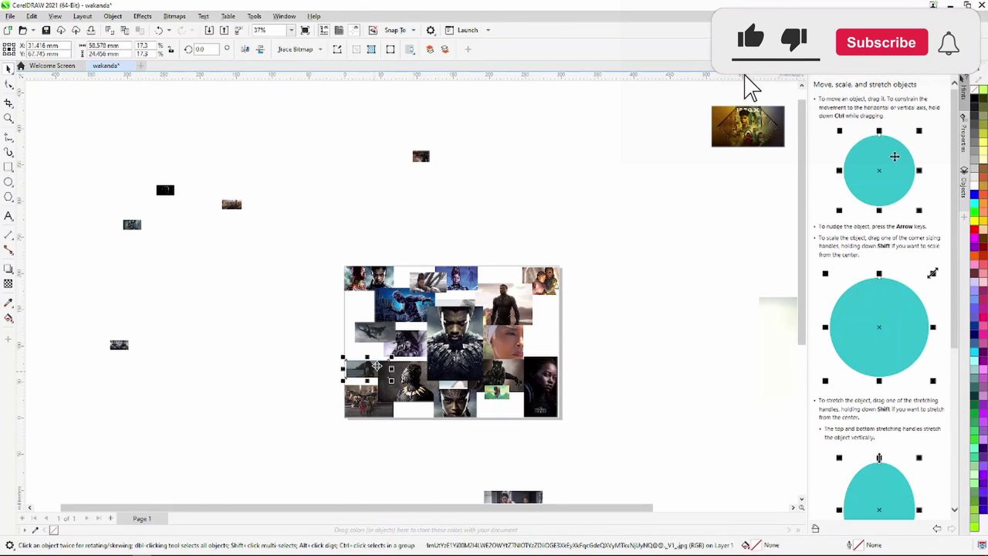
scroll(359, 382, "up", 3)
scroll(359, 382, "up", 1)
scroll(355, 385, "up", 1)
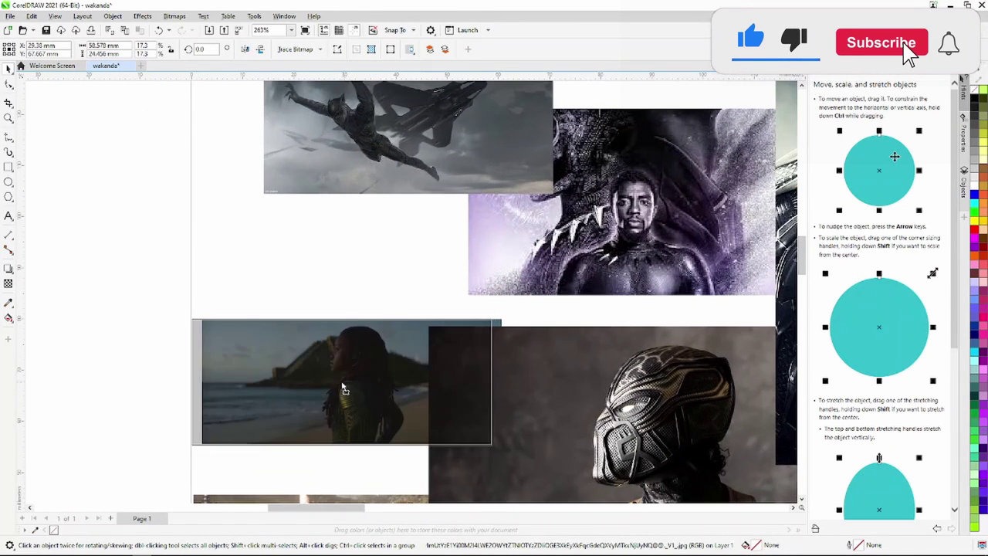
left_click_drag(355, 385, 393, 361)
scroll(394, 361, "down", 3)
scroll(448, 370, "down", 2)
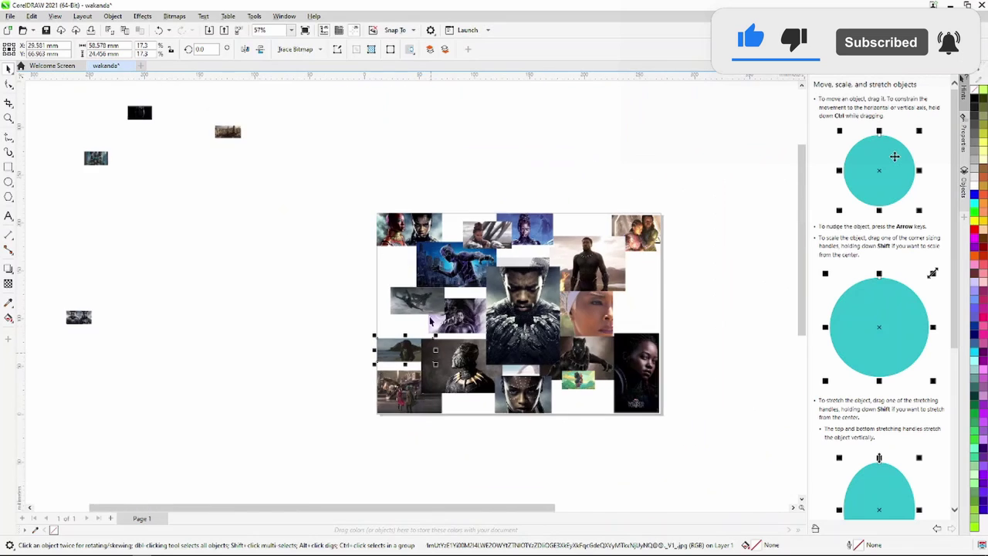
scroll(244, 151, "down", 1)
scroll(259, 139, "down", 3)
scroll(520, 317, "down", 1)
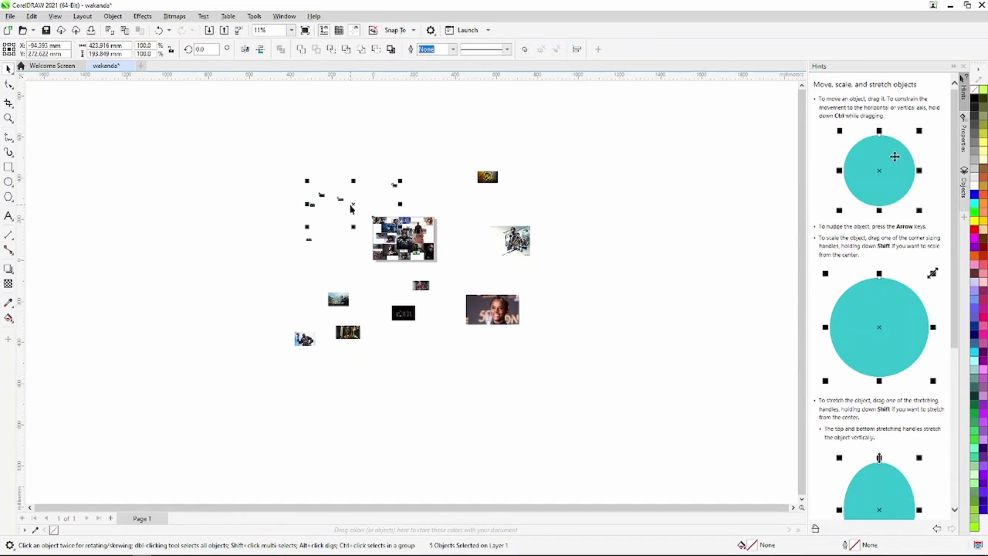
Select the cluster of small images at the left and pick one image from it
left_click(401, 289)
left_click_drag(291, 177, 343, 264)
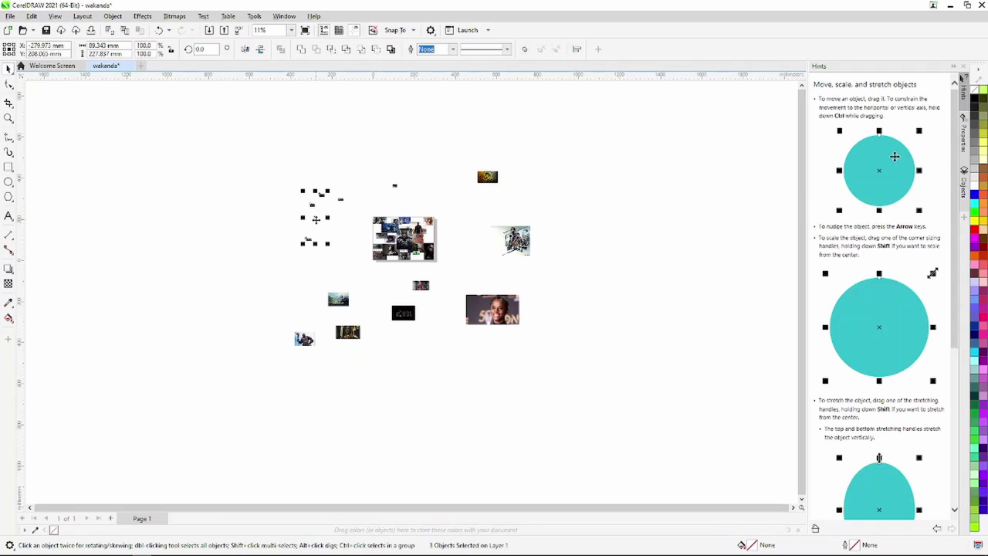
left_click(355, 207)
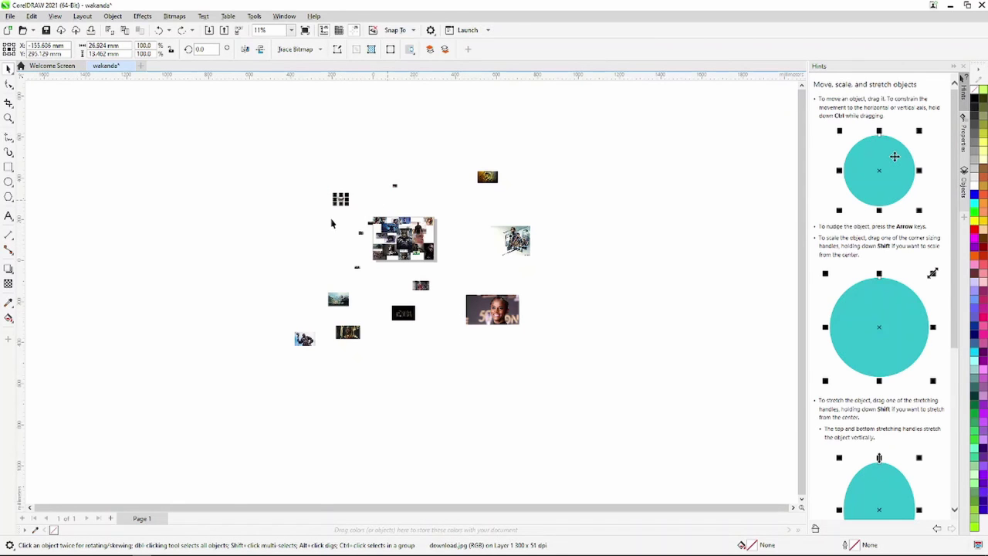
scroll(331, 223, "up", 2)
Place the city skyline image on the collage, then enlarge the dark mask shot and move it into a gap
scroll(434, 216, "up", 3)
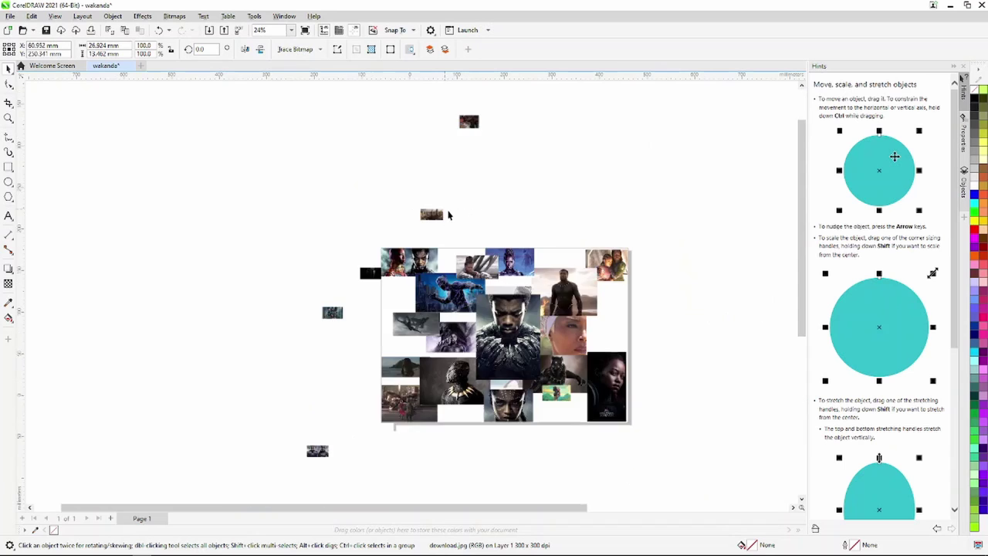
scroll(435, 216, "up", 7)
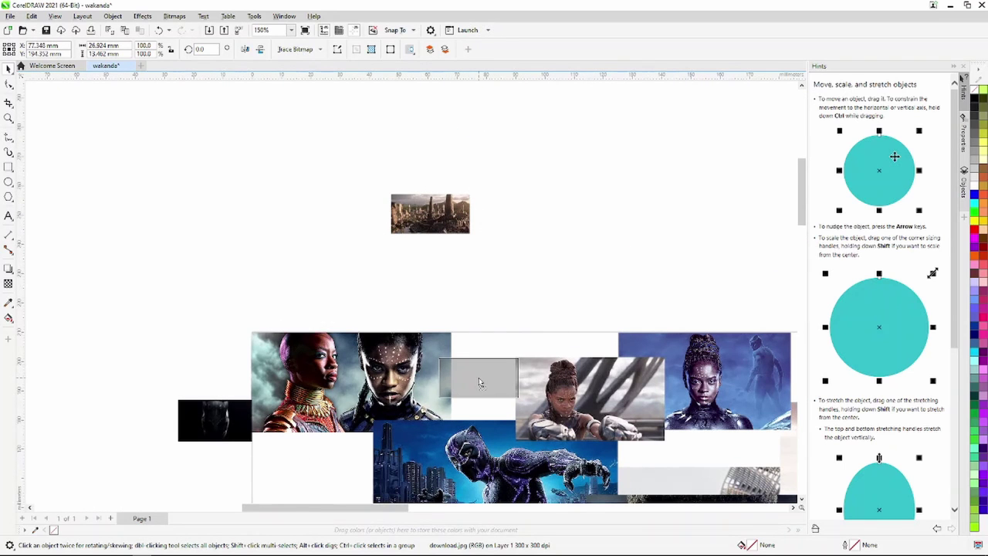
scroll(482, 385, "down", 3)
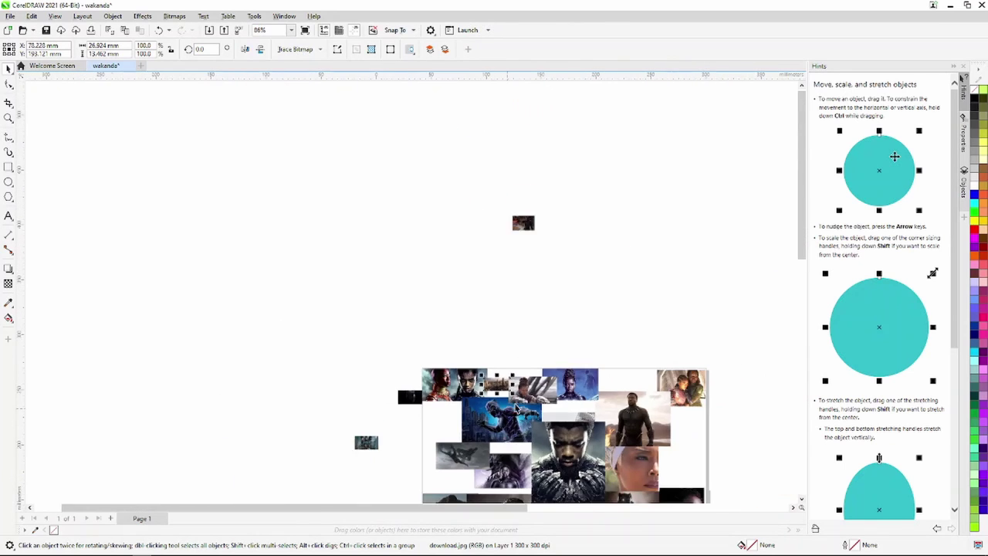
scroll(438, 394, "up", 4)
mouse_move(483, 386)
left_mouse_down()
mouse_move(437, 393)
mouse_move(535, 415)
left_mouse_up()
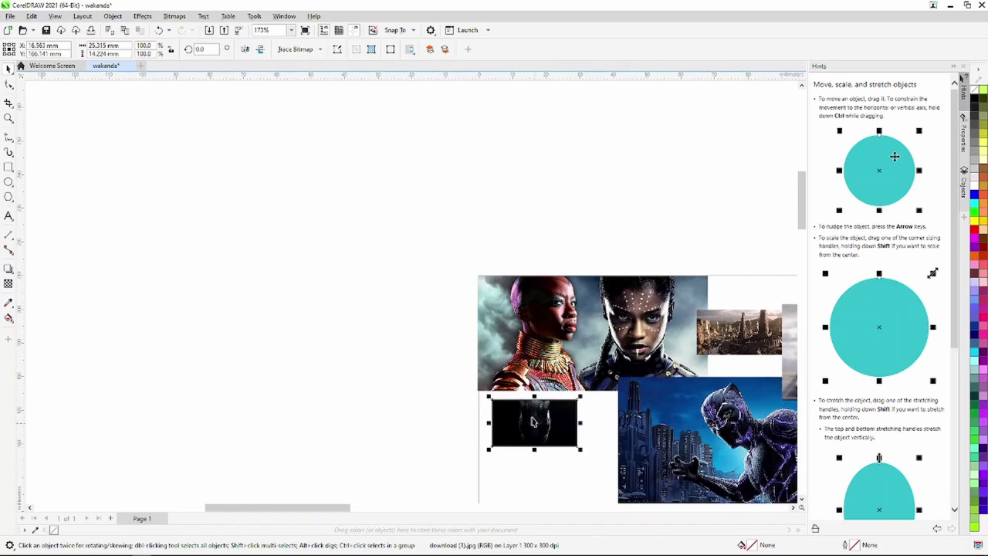
scroll(536, 415, "down", 3)
scroll(803, 247, "down", 5)
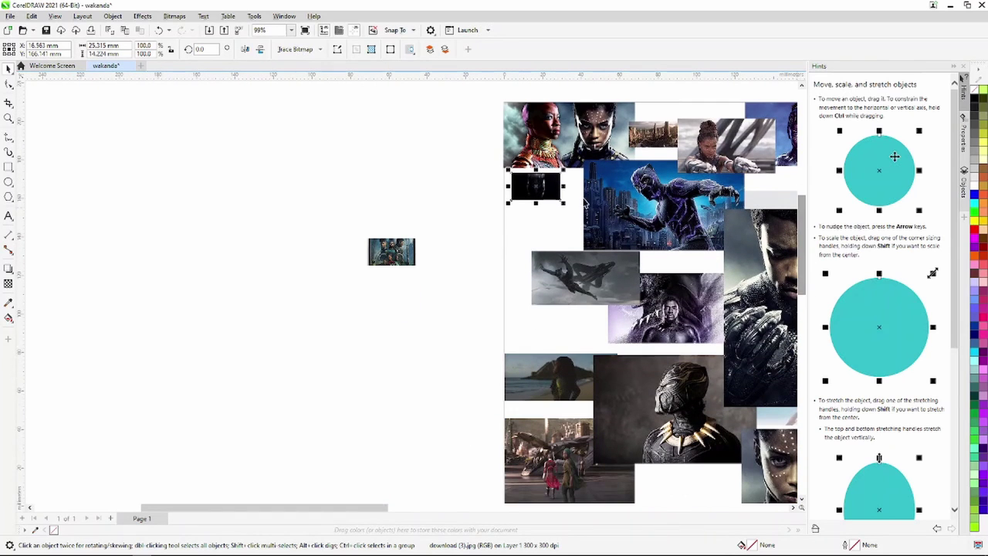
left_click_drag(577, 224, 609, 248)
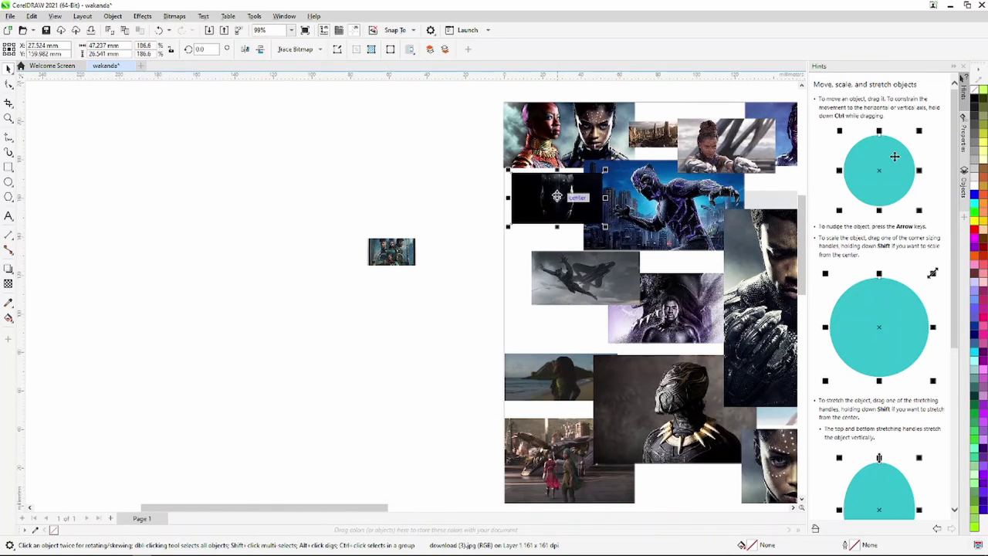
mouse_move(557, 197)
left_mouse_down()
mouse_move(564, 219)
mouse_move(552, 221)
left_mouse_up()
Move the group poster onto the collage and enlarge it to fill the gap
scroll(555, 262, "down", 2)
scroll(556, 270, "down", 2)
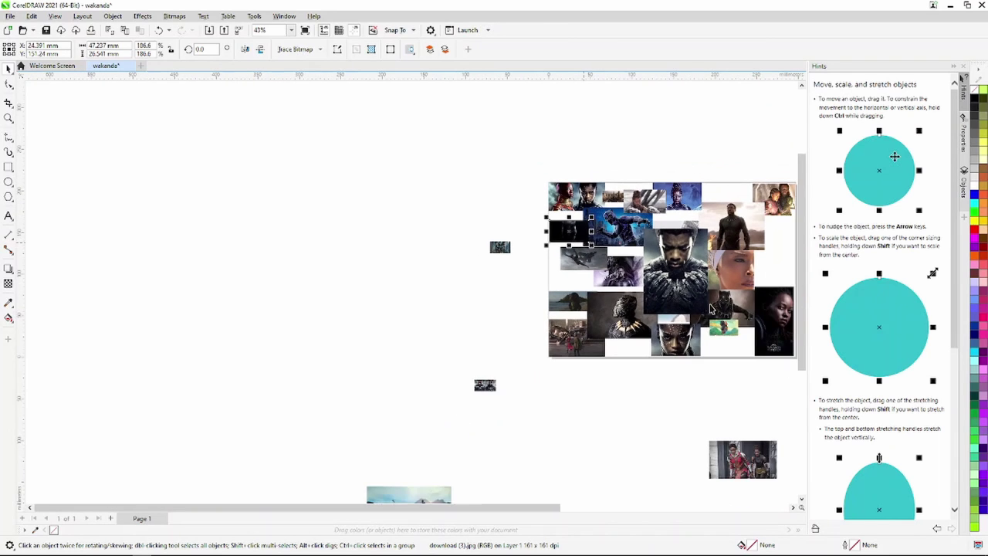
scroll(557, 281, "down", 1)
scroll(558, 263, "up", 3)
scroll(560, 244, "up", 1)
left_click_drag(510, 224, 781, 403)
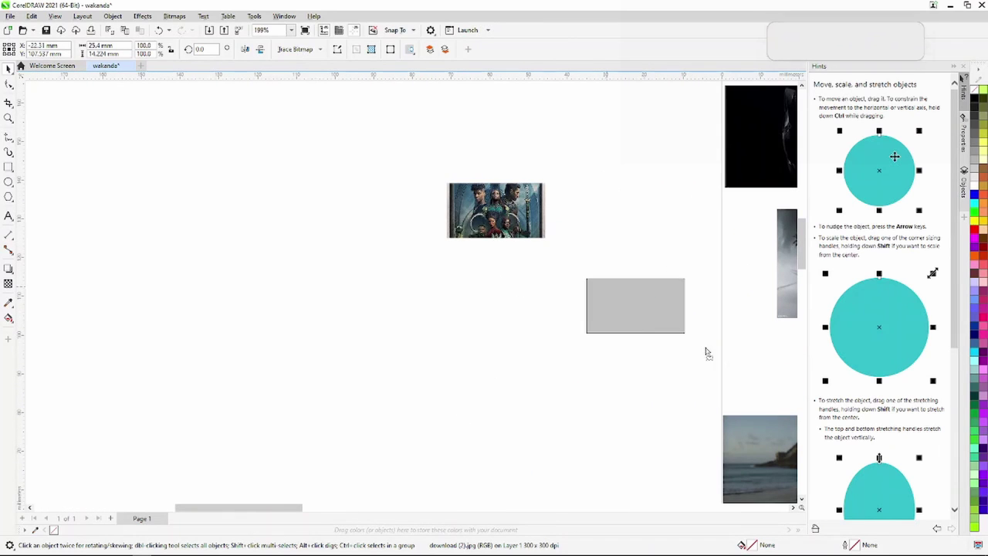
left_click_drag(281, 508, 354, 507)
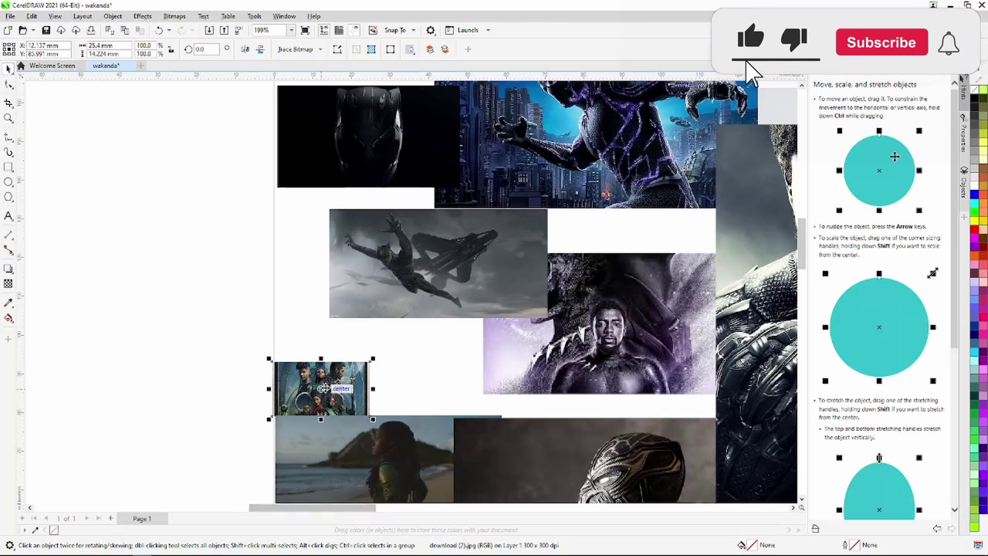
mouse_move(342, 397)
left_mouse_down()
mouse_move(332, 349)
mouse_move(346, 346)
left_mouse_up()
left_click_drag(390, 388, 457, 432)
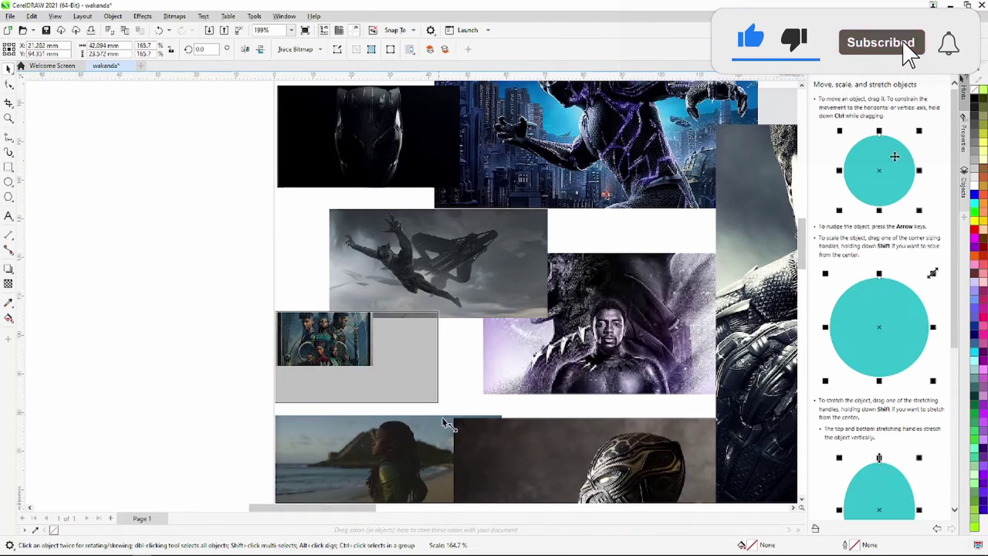
Enlarge the photo of the man wading through water and set it along the collage's top edge
scroll(463, 417, "down", 3)
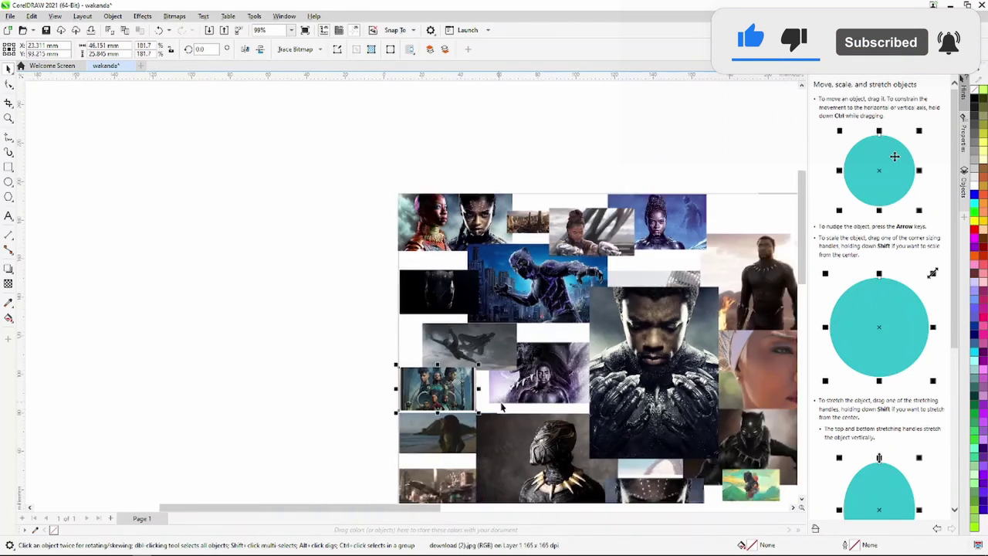
scroll(540, 317, "down", 3)
scroll(547, 319, "up", 2)
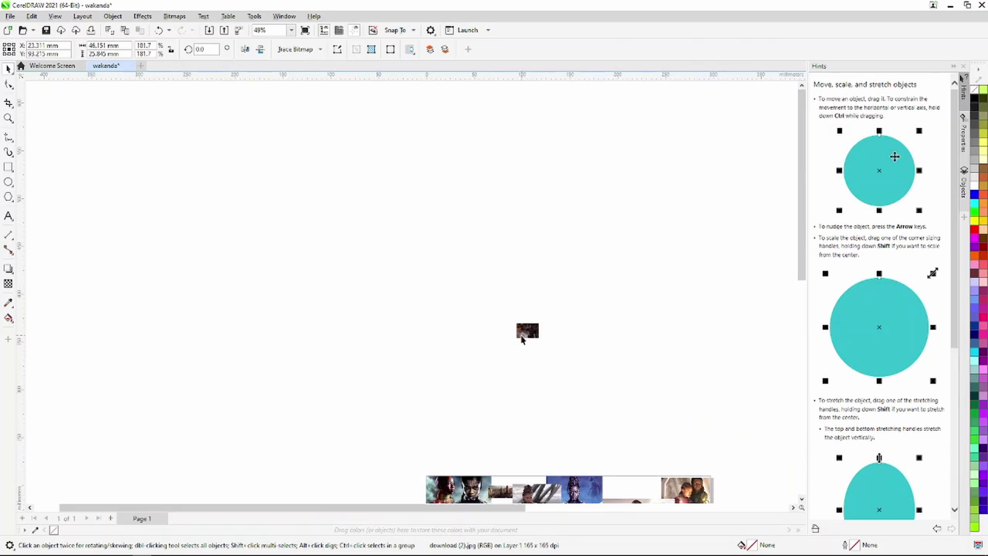
left_click_drag(803, 240, 803, 273)
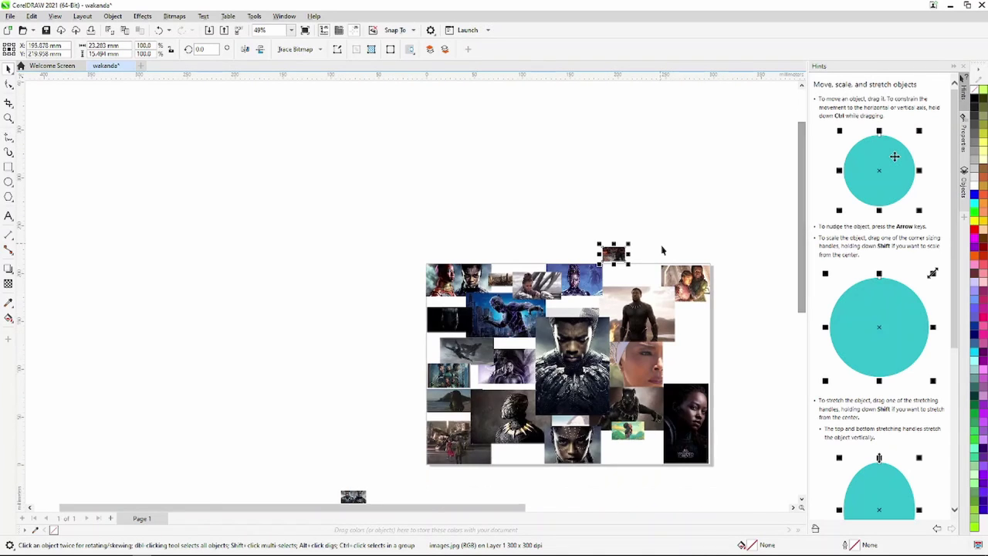
scroll(610, 259, "up", 3)
scroll(584, 263, "up", 2)
left_click_drag(545, 322, 601, 359)
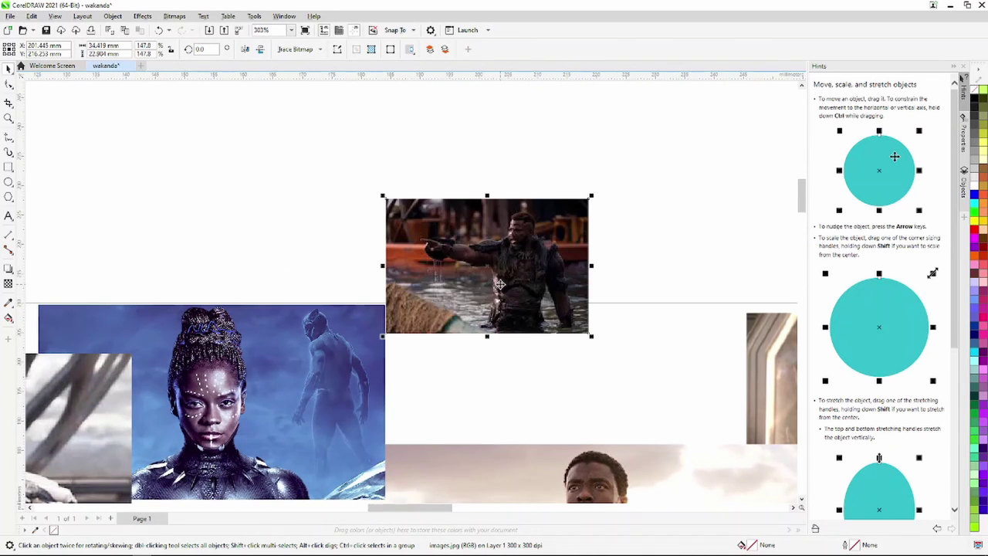
left_click_drag(486, 271, 503, 409)
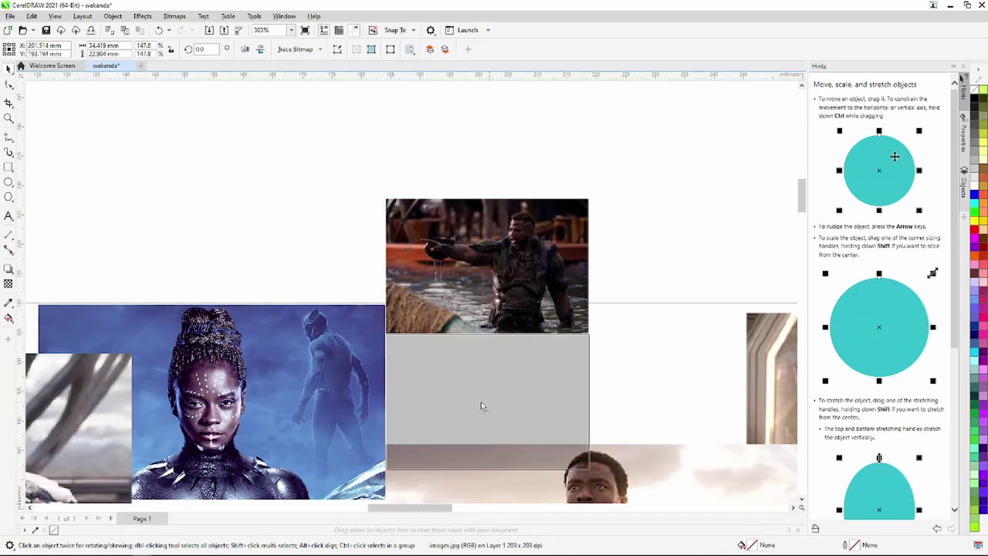
left_click_drag(503, 409, 467, 396)
Drag a small image up into the collage's right edge
scroll(467, 396, "down", 2)
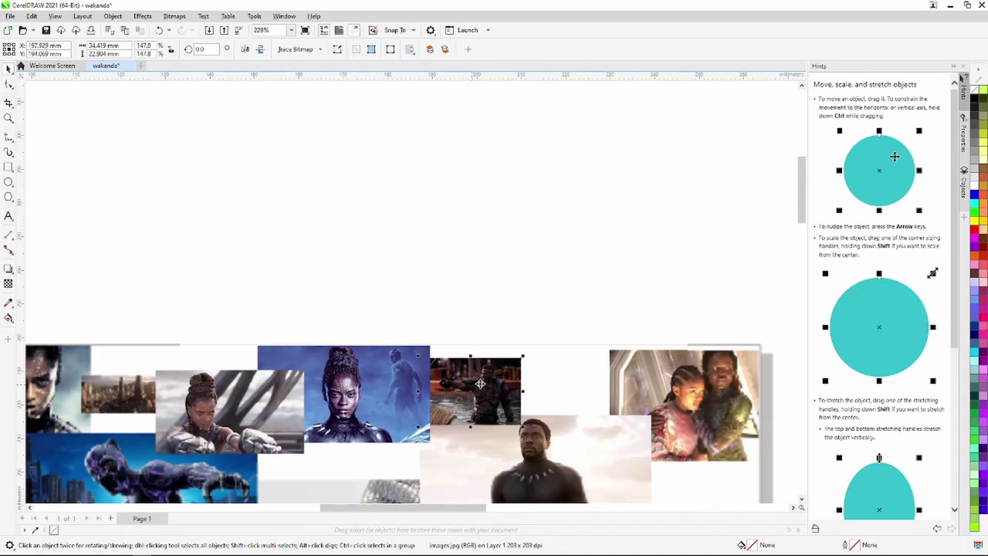
scroll(502, 370, "down", 2)
scroll(579, 332, "down", 1)
scroll(687, 299, "down", 1)
scroll(687, 298, "down", 3)
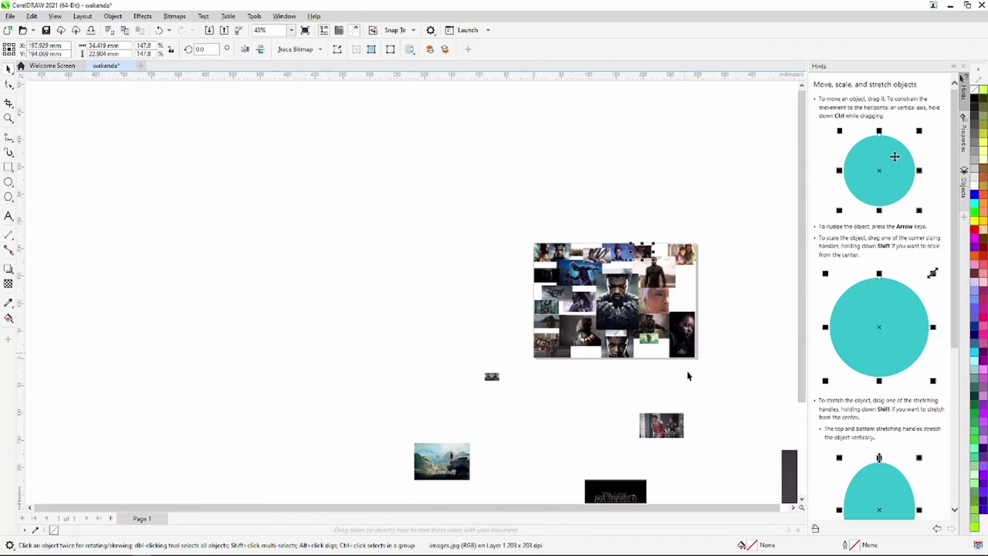
left_click_drag(661, 424, 687, 283)
scroll(735, 278, "up", 2)
Shrink the two-warriors image to about 65% and drop it on the collage's right side
scroll(735, 278, "up", 5)
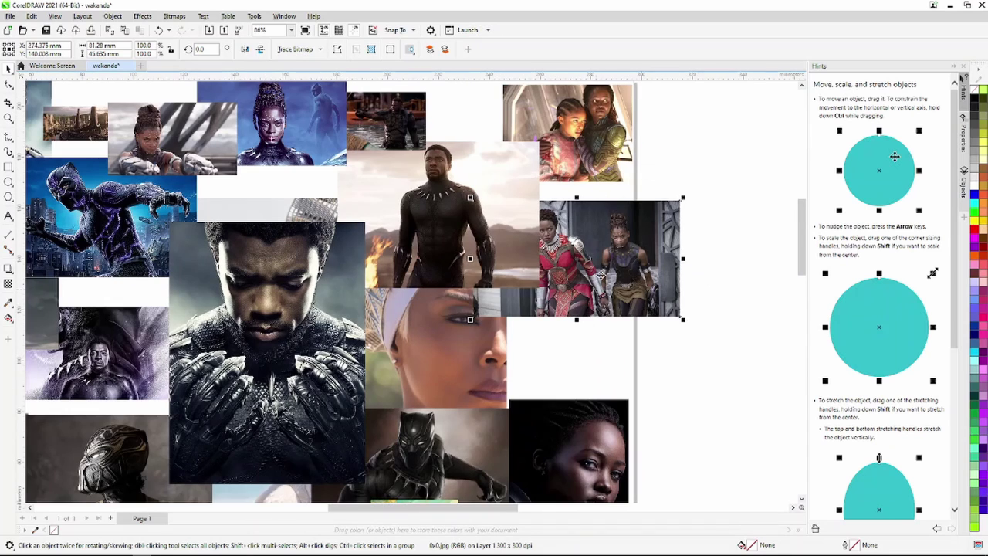
mouse_move(596, 271)
left_mouse_down()
mouse_move(590, 327)
mouse_move(551, 349)
left_mouse_up()
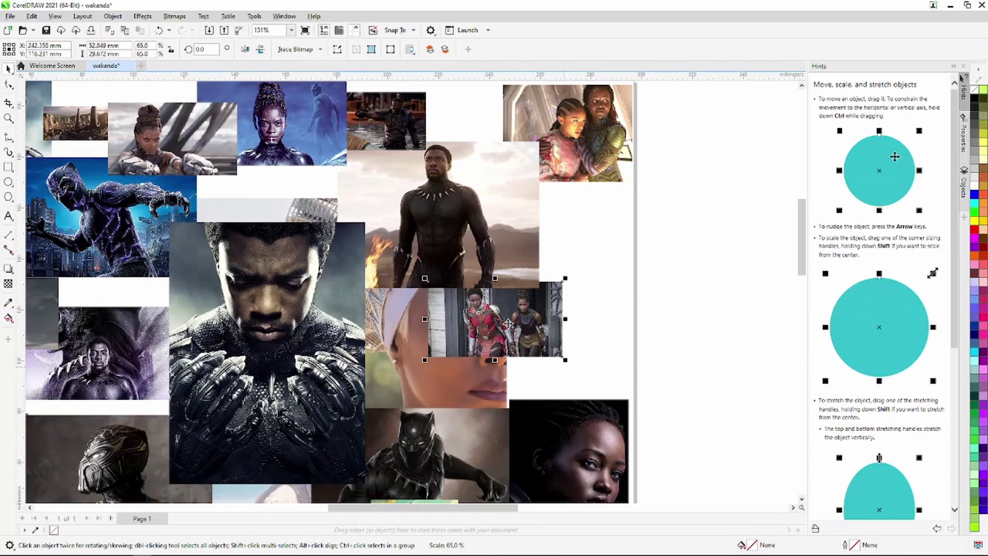
mouse_move(640, 404)
left_mouse_down()
mouse_move(564, 358)
mouse_move(562, 251)
left_mouse_up()
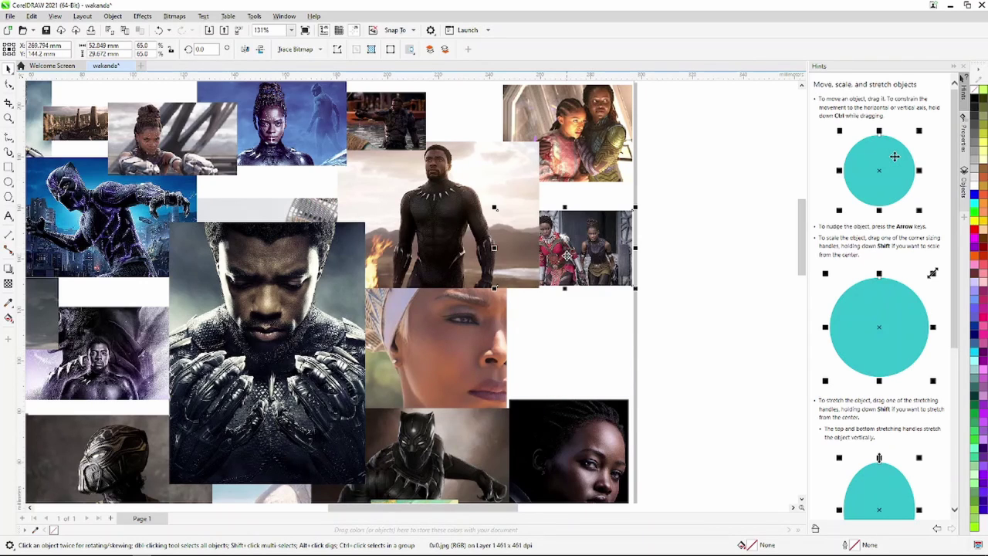
left_click_drag(565, 253, 573, 254)
left_click(605, 259)
right_click(572, 241)
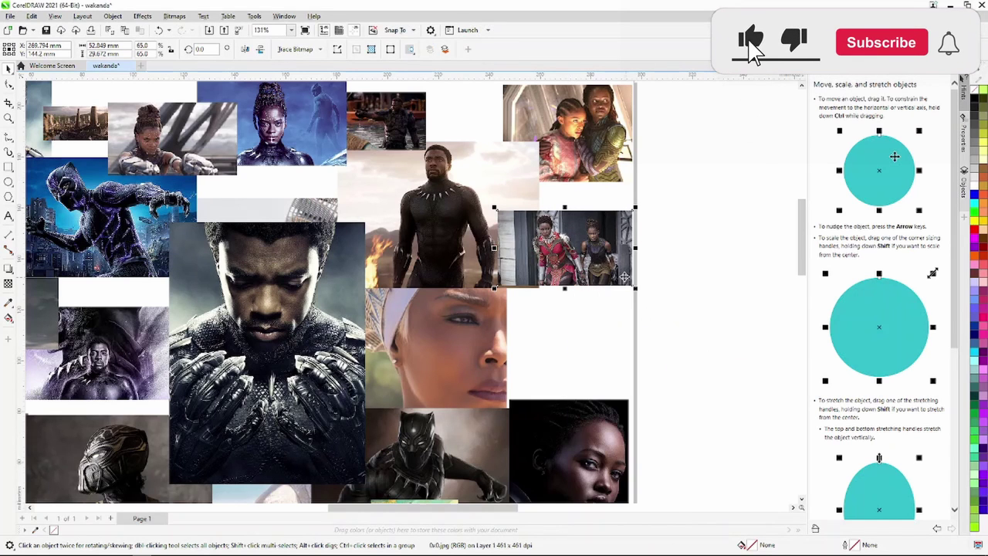
scroll(704, 352, "down", 5)
scroll(464, 373, "up", 2)
scroll(464, 373, "up", 4)
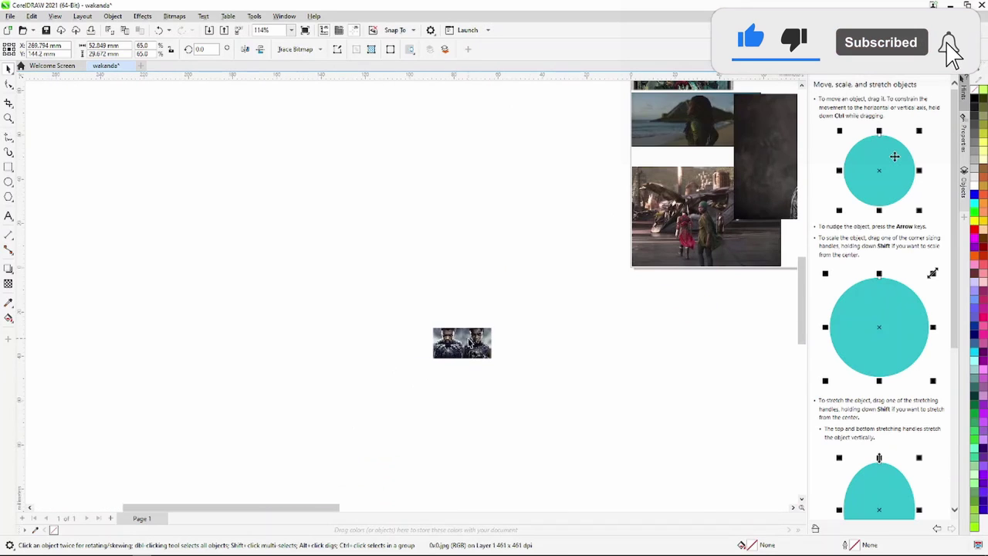
Enlarge the two-figure image to 188.9%, fit it below the green painting, and nudge it up
left_click_drag(460, 343, 633, 295)
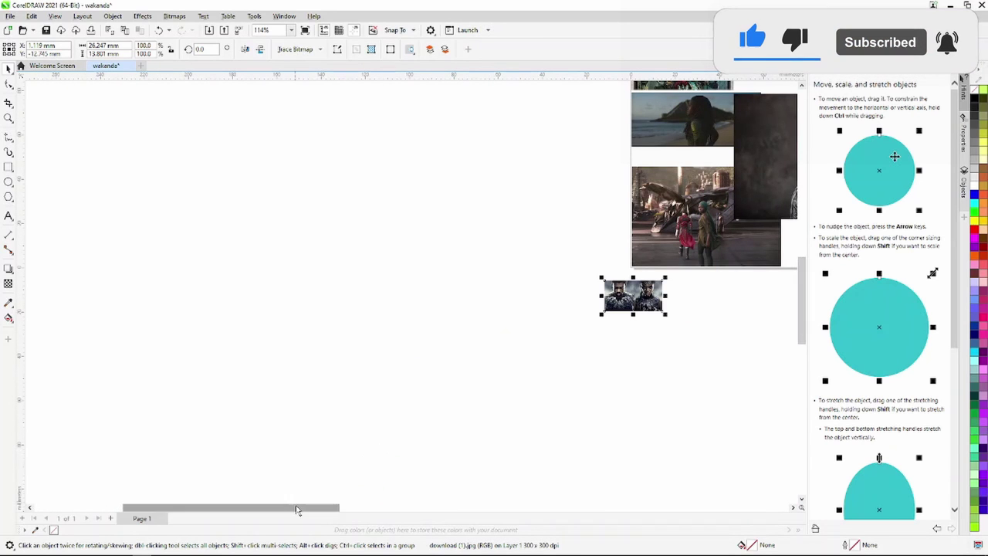
left_click_drag(298, 507, 398, 508)
mouse_move(286, 296)
left_mouse_down()
mouse_move(575, 288)
mouse_move(766, 231)
left_mouse_up()
left_click_drag(332, 507, 429, 507)
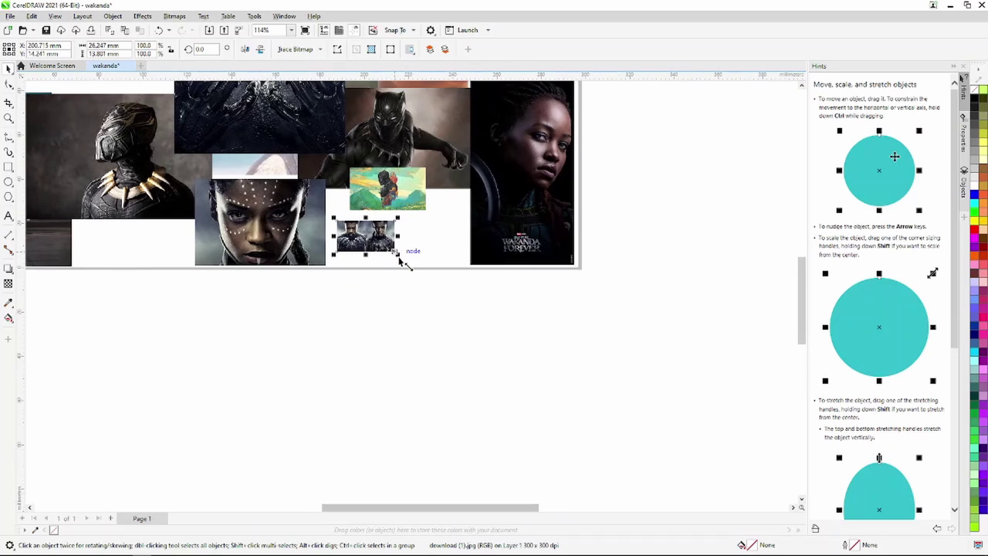
left_click_drag(408, 265, 487, 300)
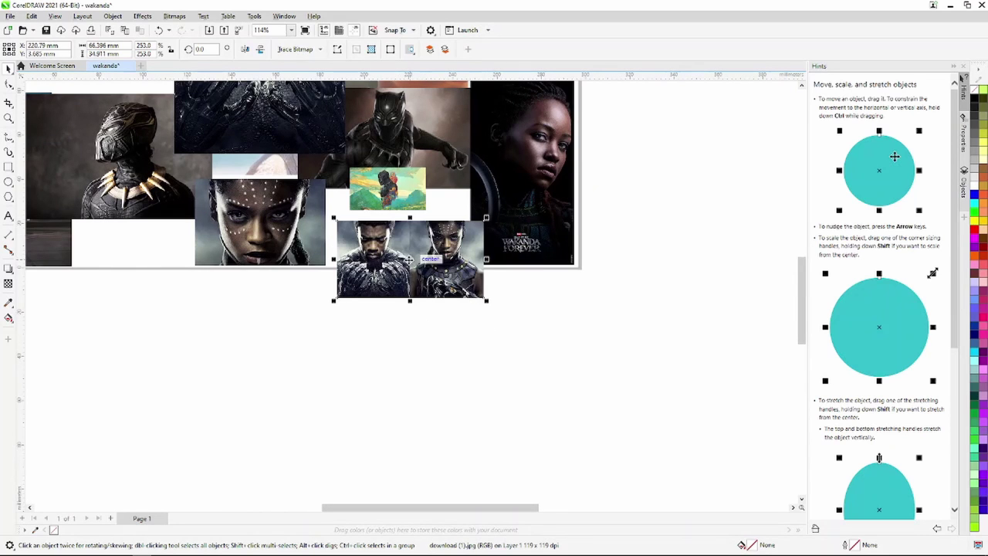
left_click_drag(409, 259, 400, 229)
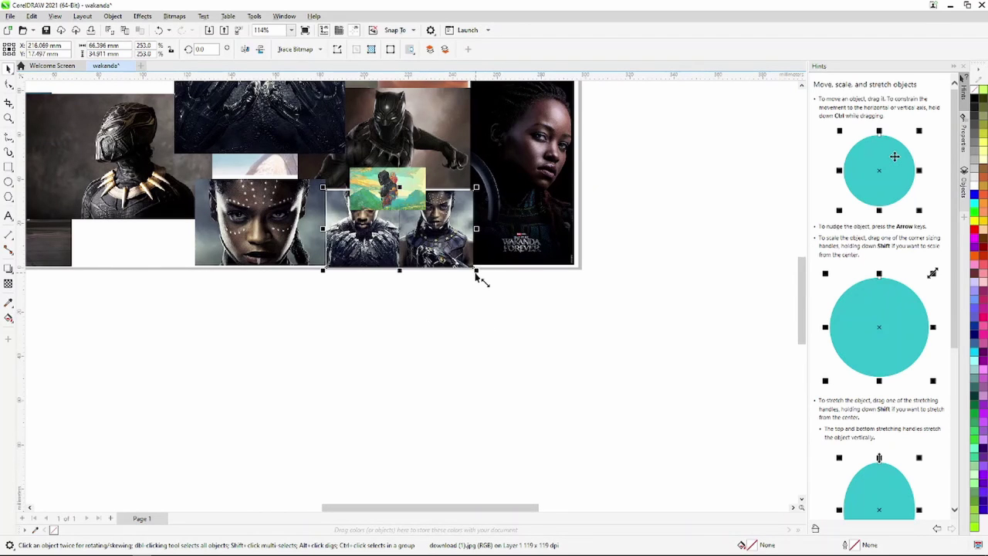
left_click_drag(477, 273, 395, 242)
scroll(403, 295, "up", 2)
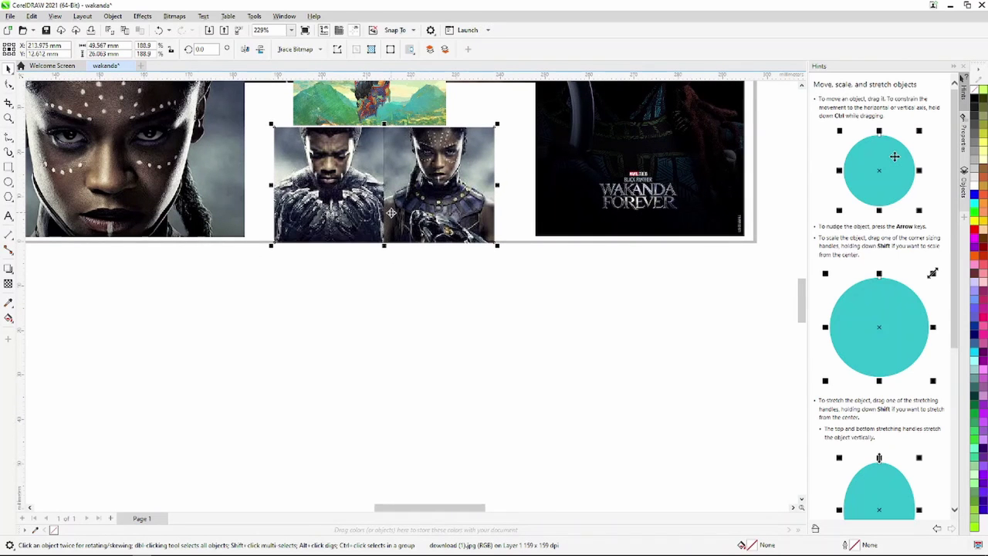
key("Up")
key("Up")
key("Up")
key("Up")
key("Up")
key("Up")
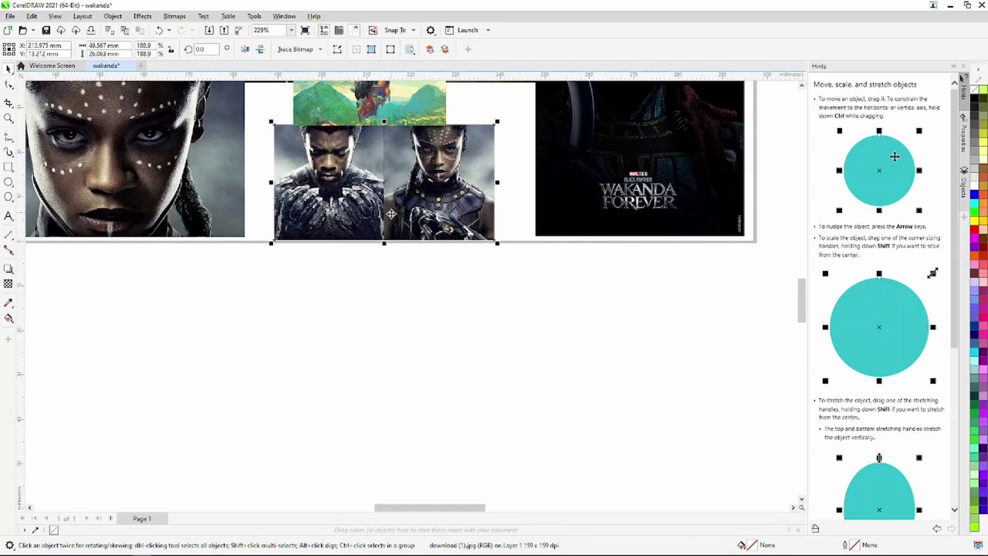
scroll(391, 214, "down", 3)
scroll(394, 218, "down", 3)
scroll(399, 225, "down", 2)
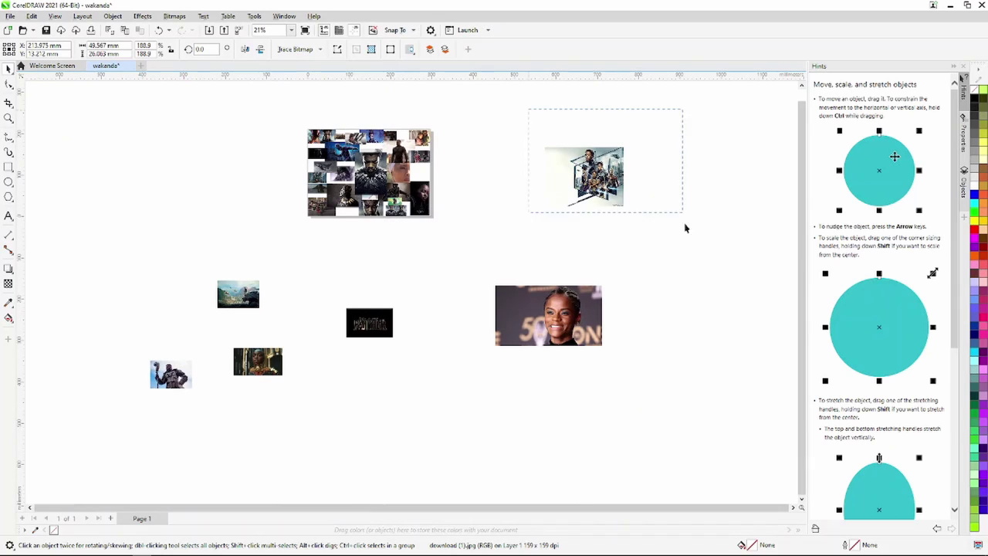
Arrange the loose team poster, warrior, smiling portrait, logo and landscape images beside the collage
left_click_drag(583, 178, 350, 253)
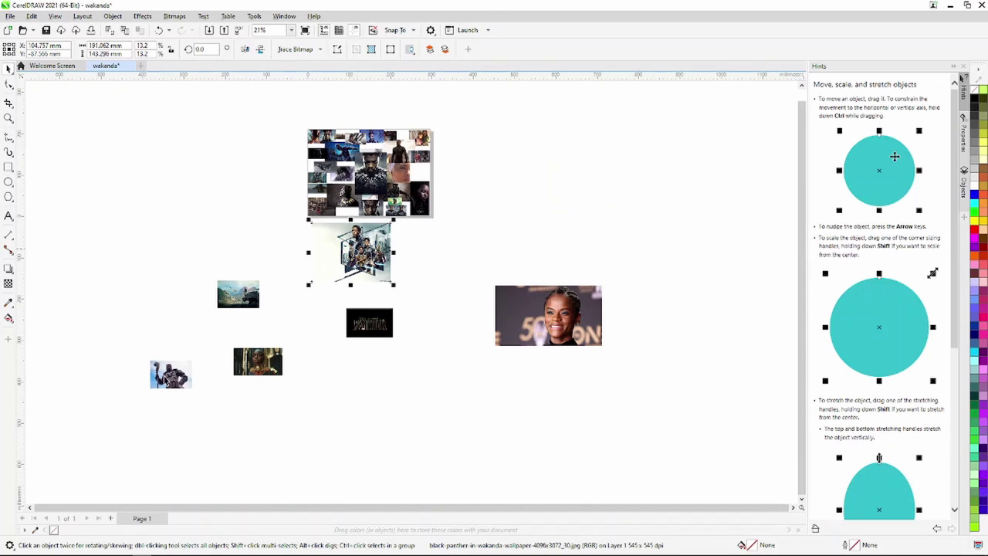
left_click_drag(449, 213, 494, 168)
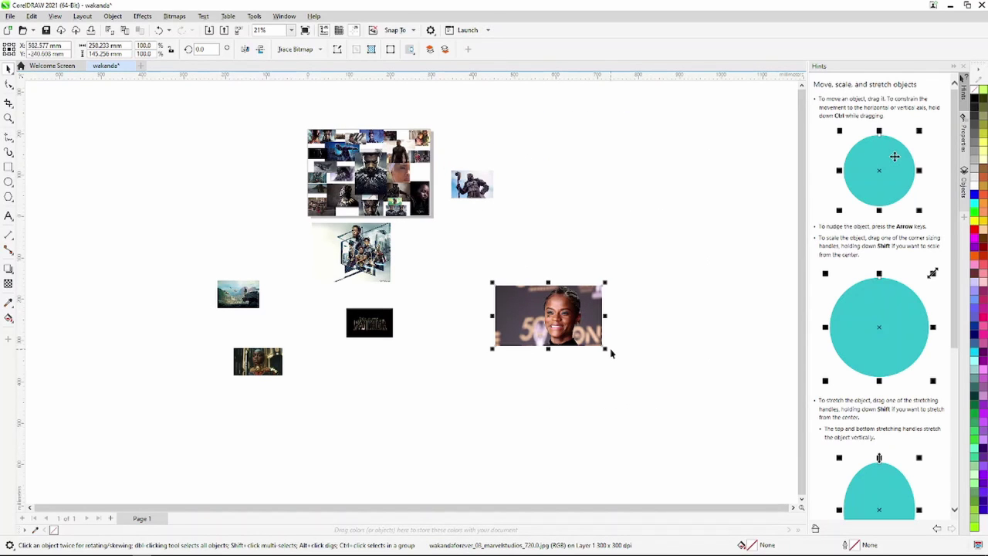
left_click_drag(605, 349, 440, 235)
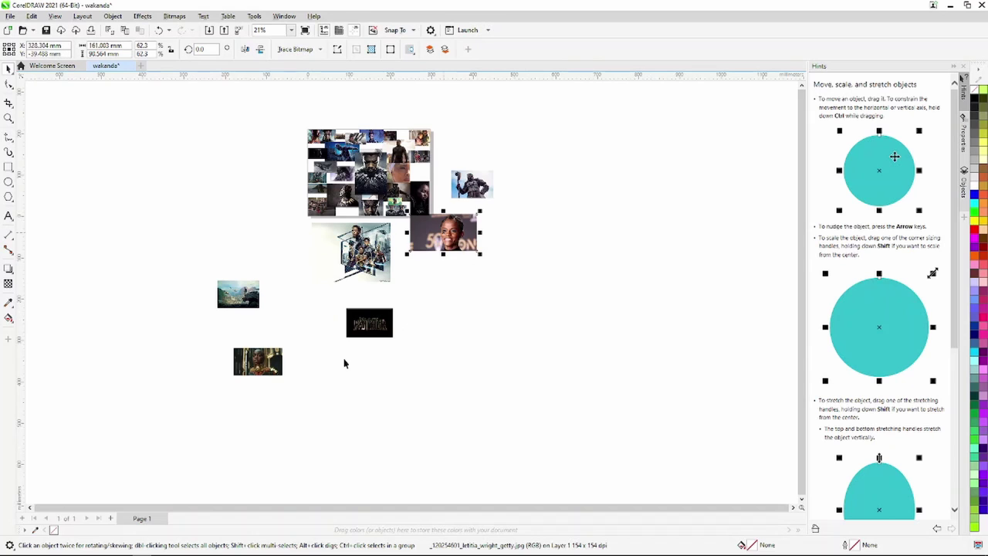
left_click(244, 363)
left_click_drag(437, 336, 458, 273)
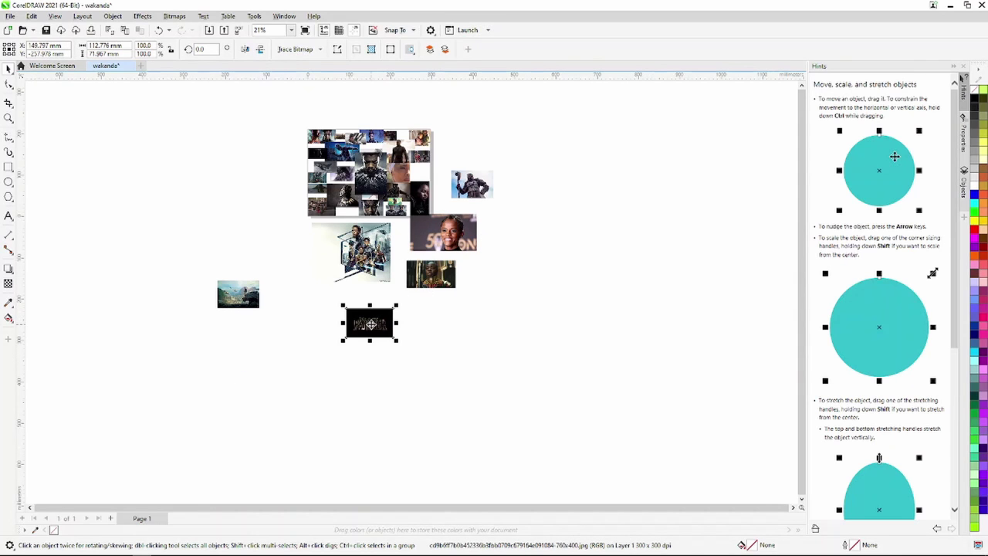
left_click_drag(371, 324, 294, 232)
left_click(242, 292)
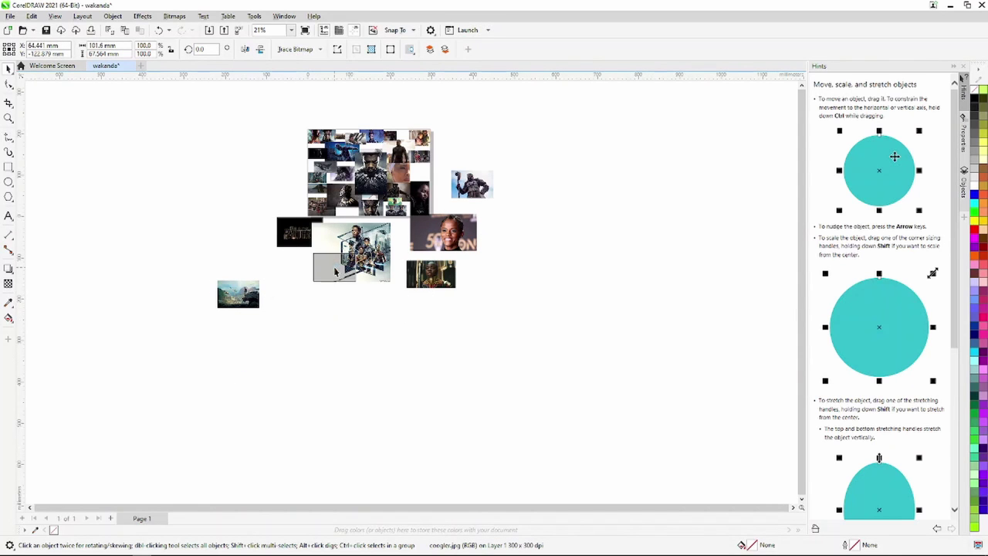
left_click_drag(335, 272, 336, 272)
scroll(351, 262, "up", 4)
Shrink the team wallpaper poster and fit it into the collage's upper-right gap
left_click_drag(445, 325, 356, 257)
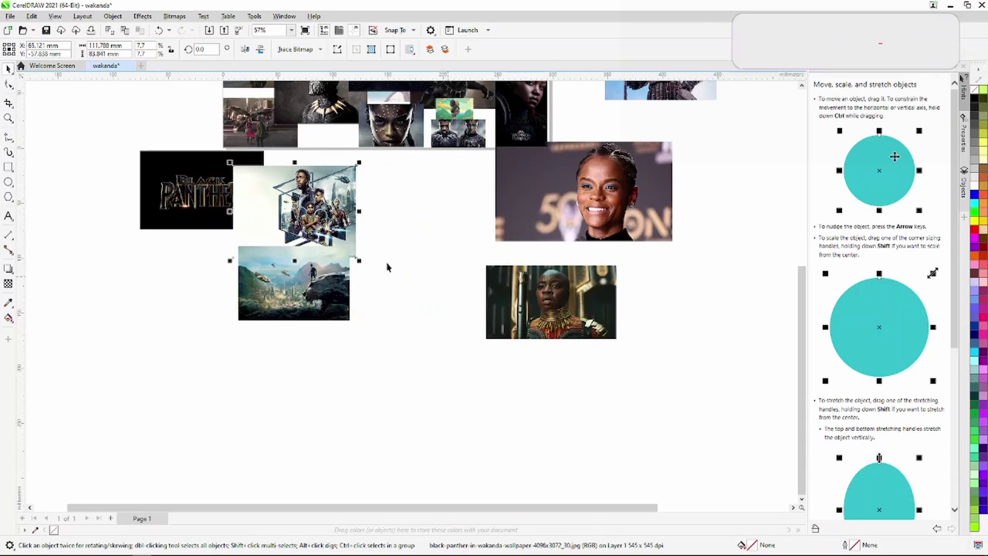
left_click_drag(303, 200, 412, 202)
scroll(411, 202, "up", 2)
scroll(747, 116, "down", 5)
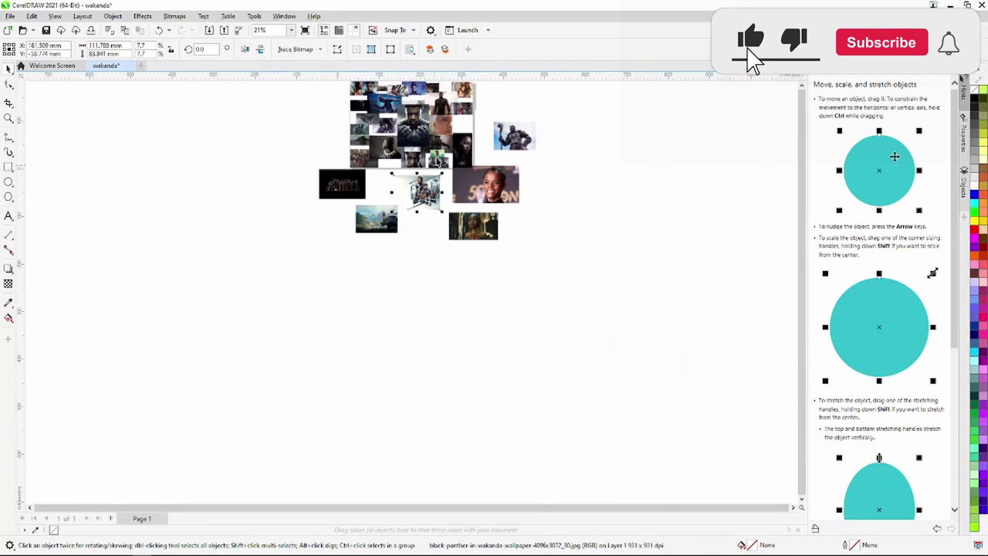
scroll(750, 93, "up", 2)
left_click_drag(405, 293, 485, 174)
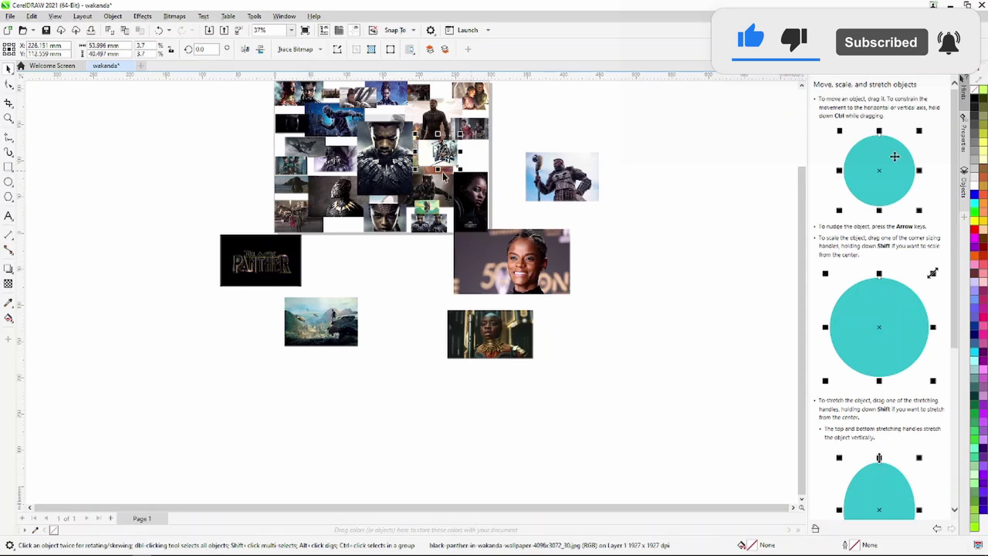
scroll(484, 175, "up", 4)
scroll(469, 257, "down", 1)
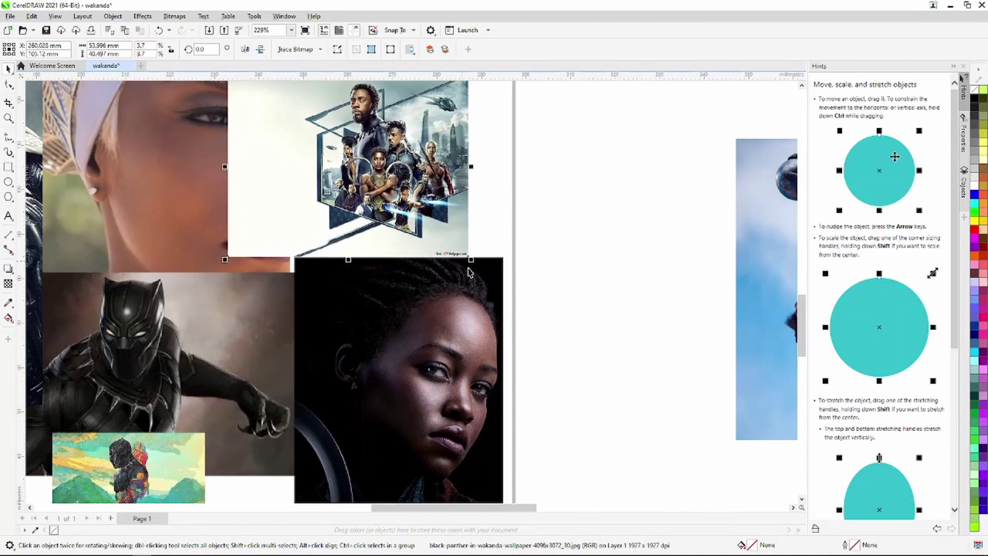
left_click_drag(472, 261, 355, 171)
mouse_move(289, 117)
left_mouse_down()
mouse_move(418, 156)
mouse_move(439, 183)
left_mouse_up()
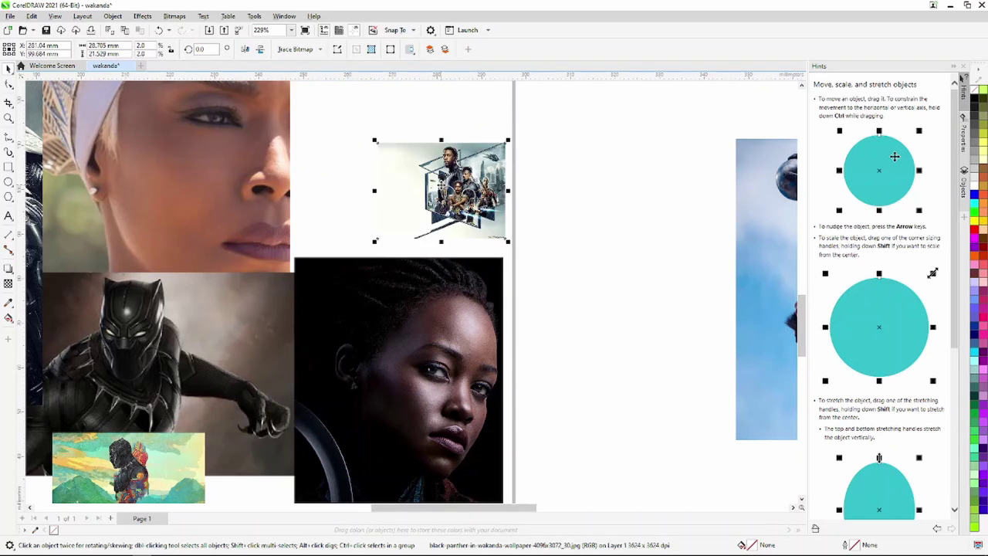
scroll(439, 183, "down", 4)
scroll(446, 193, "down", 1)
left_click(538, 207)
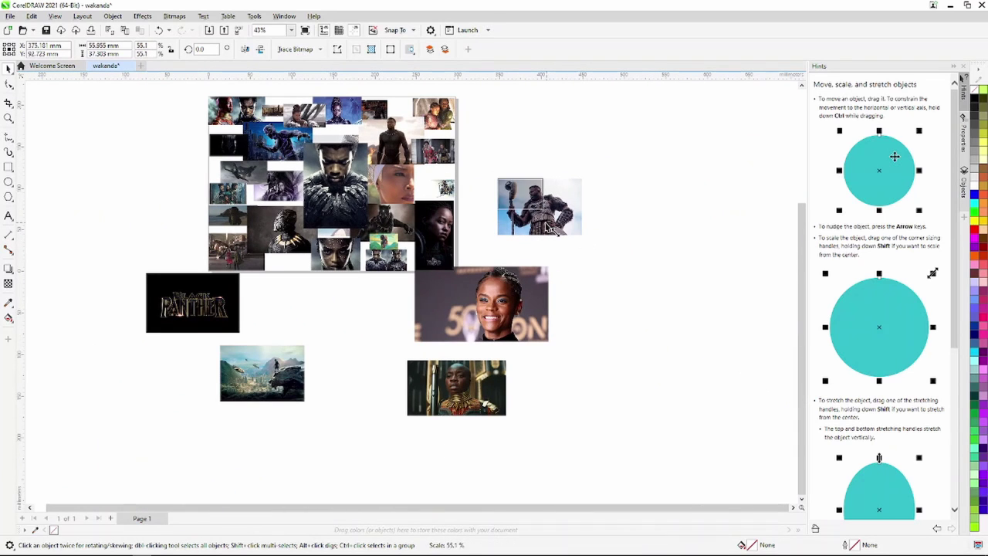
Shrink the standing staff-figure photo and fit it into the collage's top gap
mouse_move(585, 242)
left_mouse_down()
mouse_move(545, 214)
mouse_move(346, 162)
left_mouse_up()
scroll(519, 195, "up", 1)
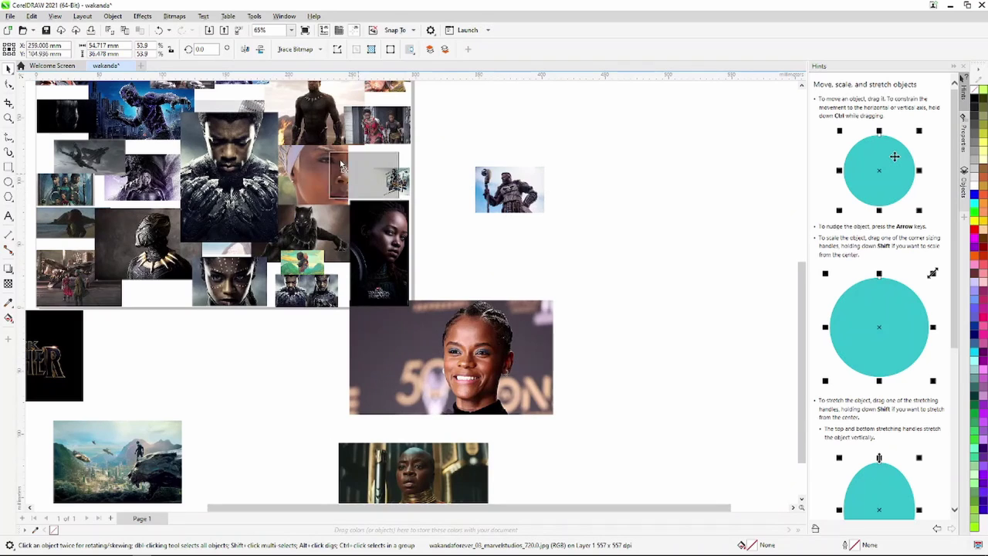
scroll(347, 161, "down", 1)
scroll(354, 158, "up", 1)
scroll(354, 158, "up", 2)
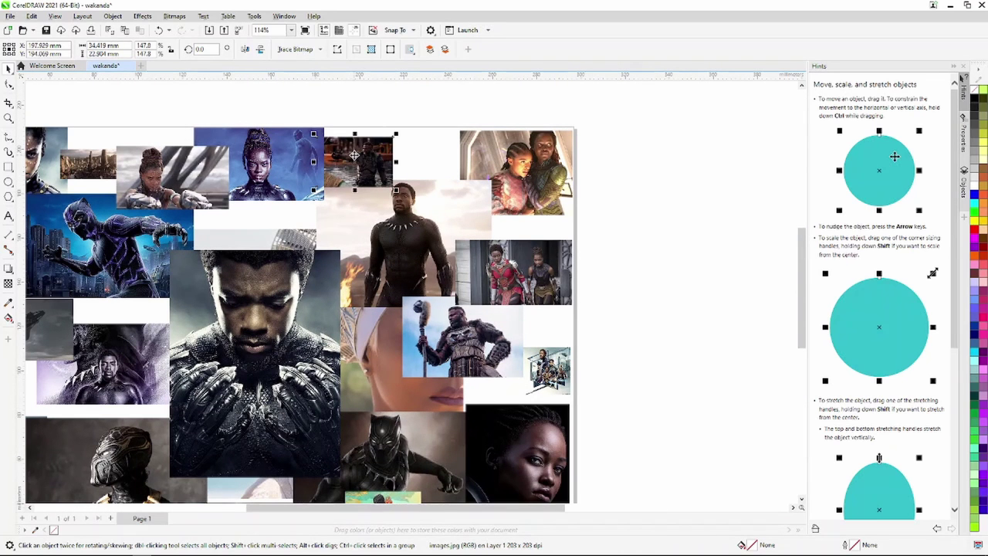
key("Escape")
left_click_drag(470, 347, 397, 174)
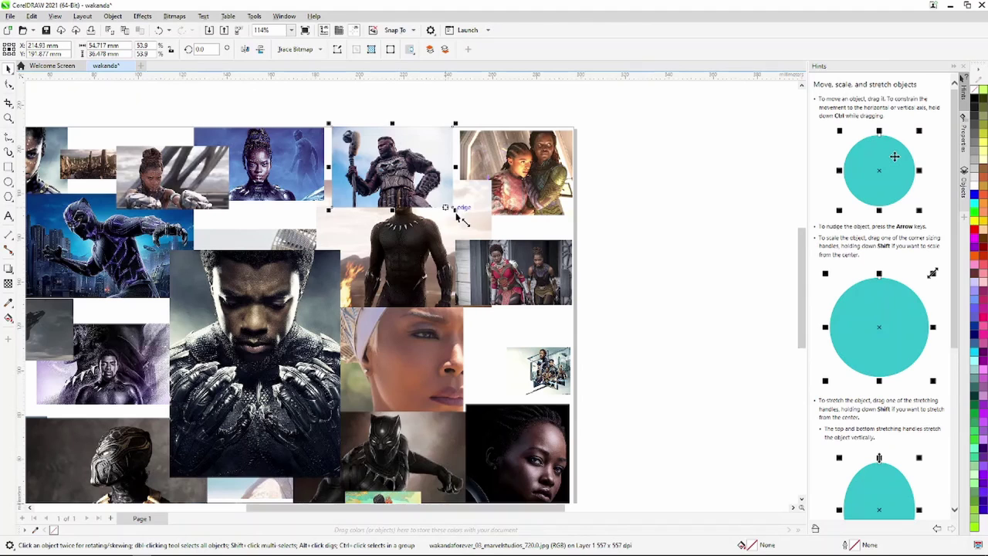
left_click_drag(456, 216, 416, 182)
left_click_drag(372, 153, 402, 165)
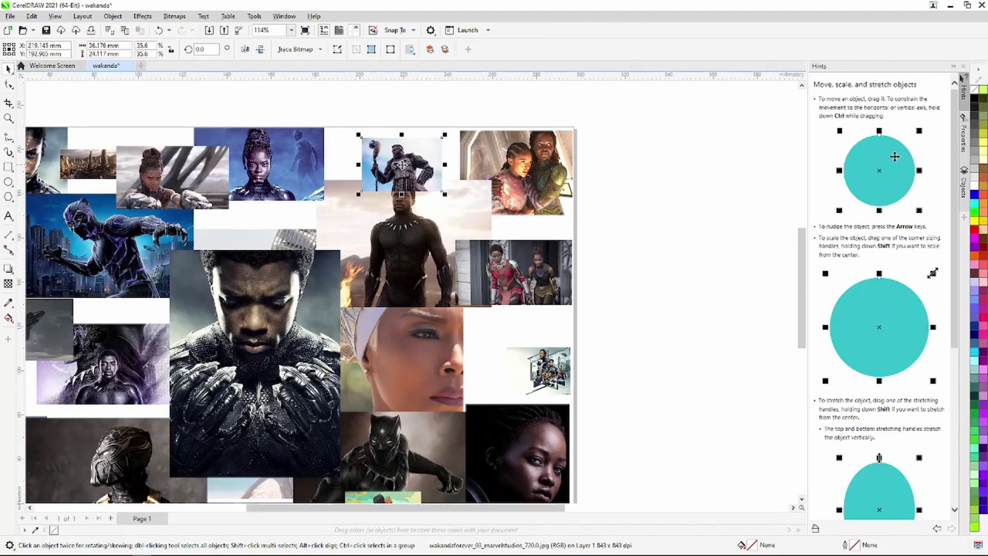
mouse_move(450, 199)
left_mouse_down()
mouse_move(423, 157)
mouse_move(380, 139)
mouse_move(397, 133)
left_mouse_up()
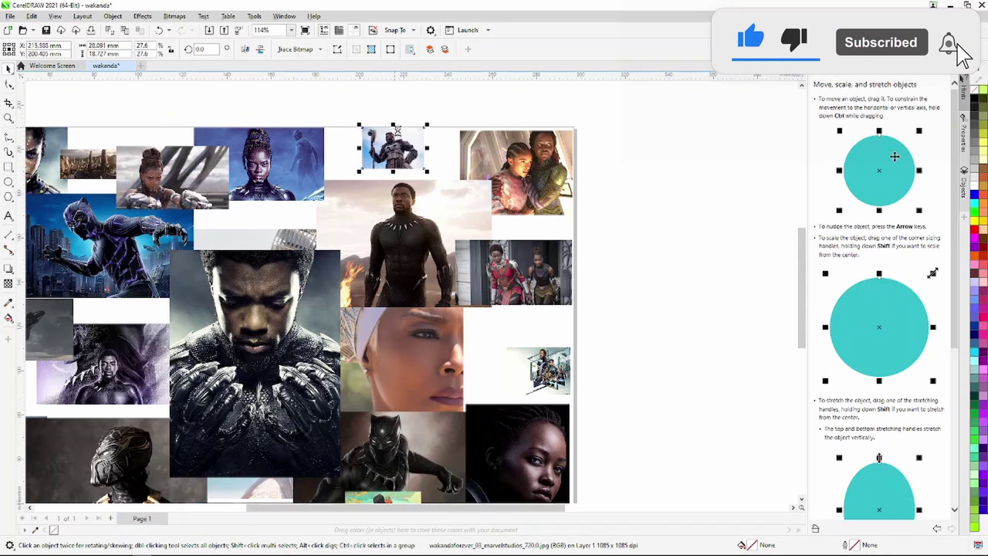
Shrink the smiling portrait to 12.3% and tuck it into the collage's upper right
scroll(624, 130, "down", 2)
scroll(624, 115, "down", 2)
left_click(653, 243)
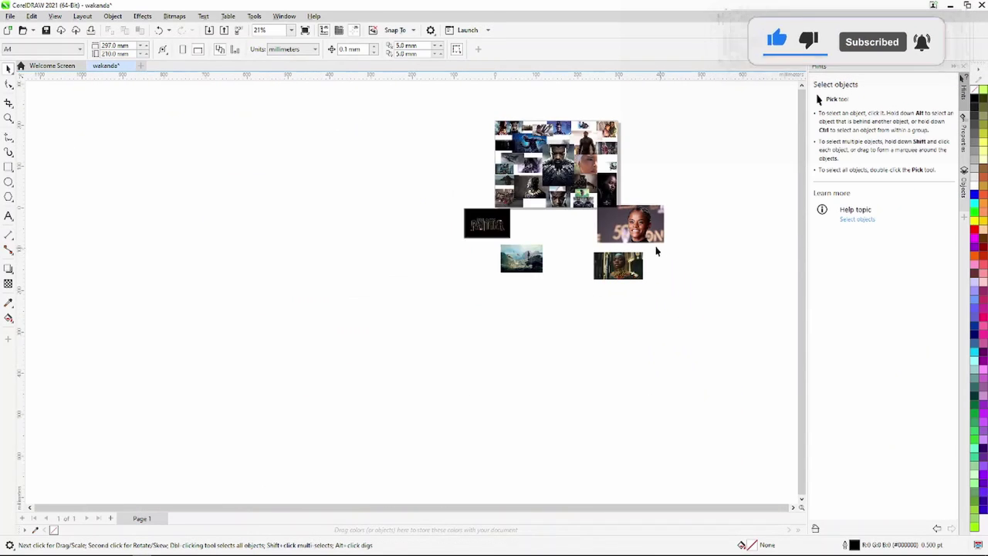
scroll(655, 250, "up", 2)
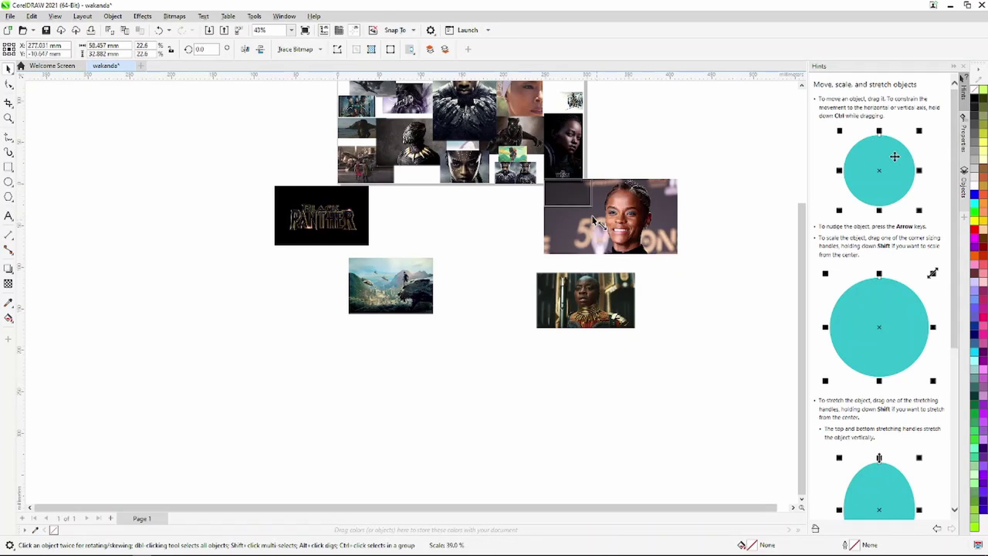
left_click_drag(680, 257, 592, 206)
left_click_drag(399, 179, 417, 200)
scroll(423, 202, "down", 2)
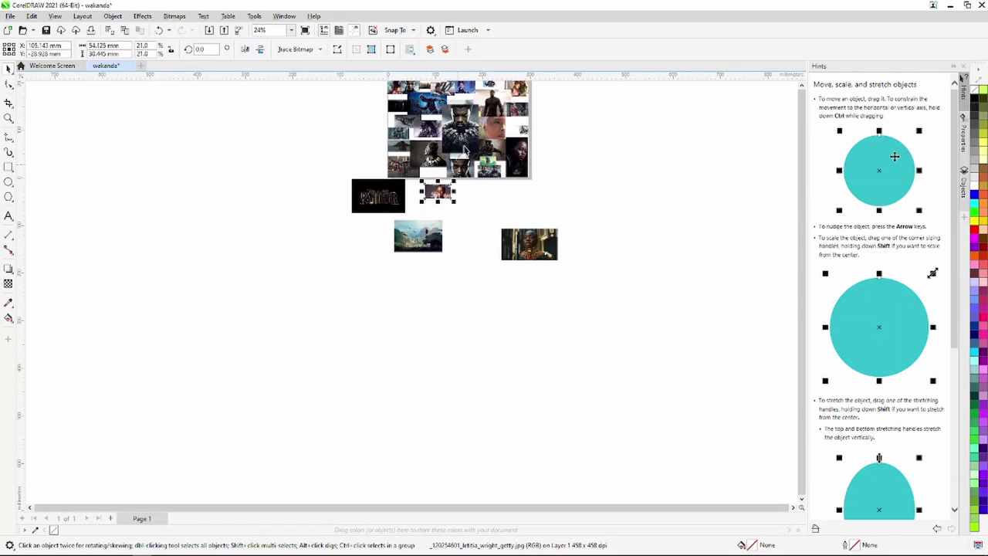
scroll(432, 220, "up", 1)
scroll(401, 288, "up", 2)
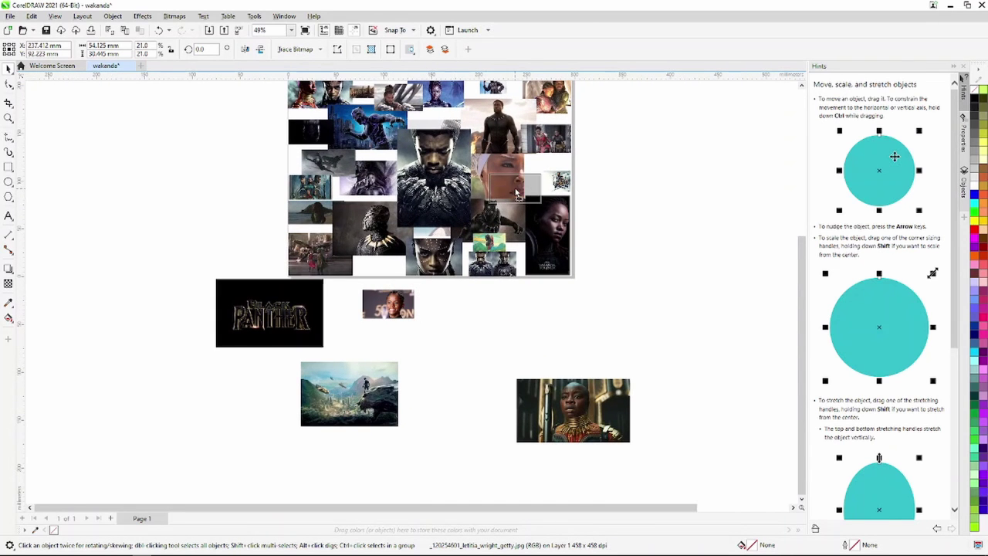
left_click_drag(517, 193, 519, 194)
scroll(554, 204, "up", 2)
scroll(554, 203, "up", 1)
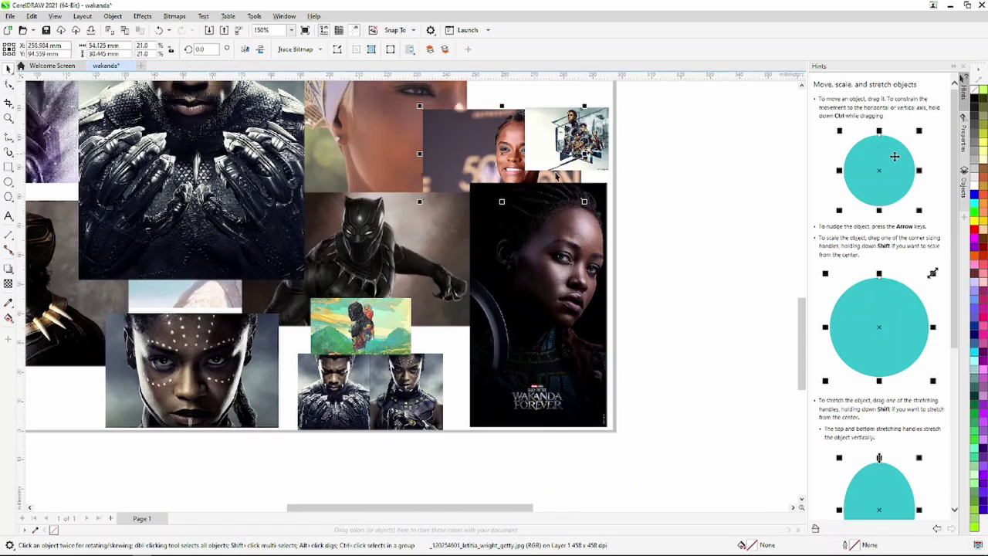
mouse_move(586, 202)
left_mouse_down()
mouse_move(518, 163)
mouse_move(522, 110)
left_mouse_up()
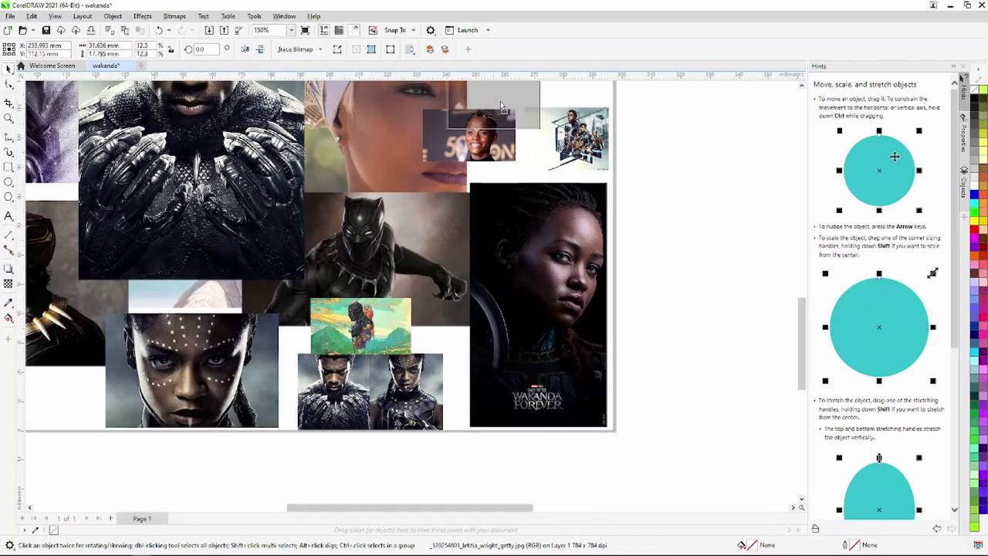
scroll(522, 110, "down", 3)
scroll(494, 178, "up", 3)
scroll(494, 177, "up", 1)
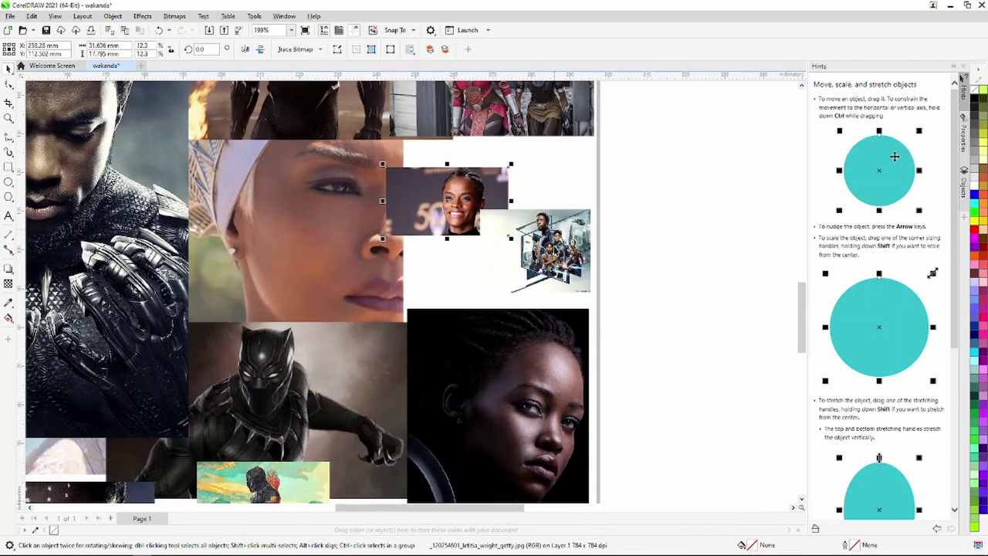
Nudge the team poster right and the small portrait up and right with arrow keys
key("Right")
key("Right")
key("Right")
key("Right")
key("Right")
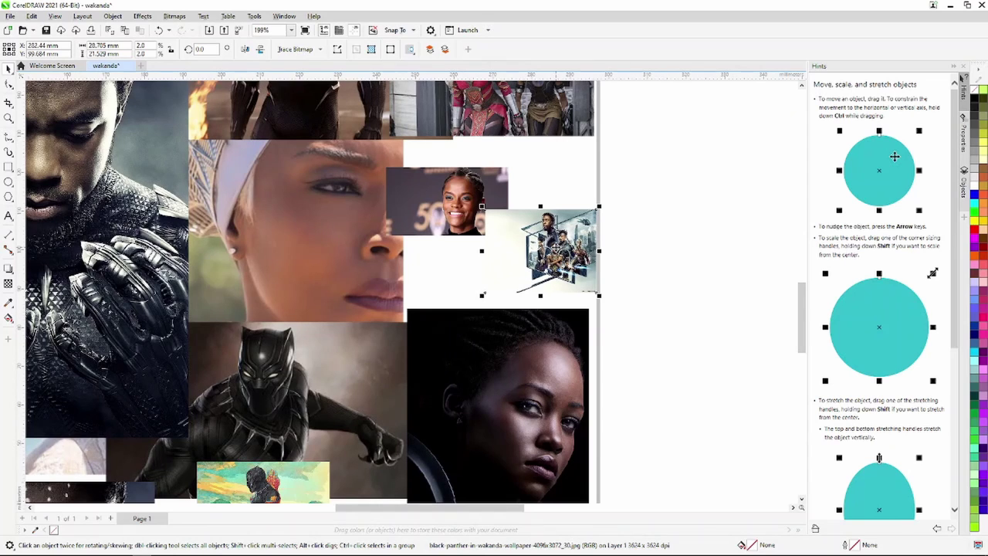
key("Up")
key("Up")
key("Up")
key("Up")
key("Up")
key("Up")
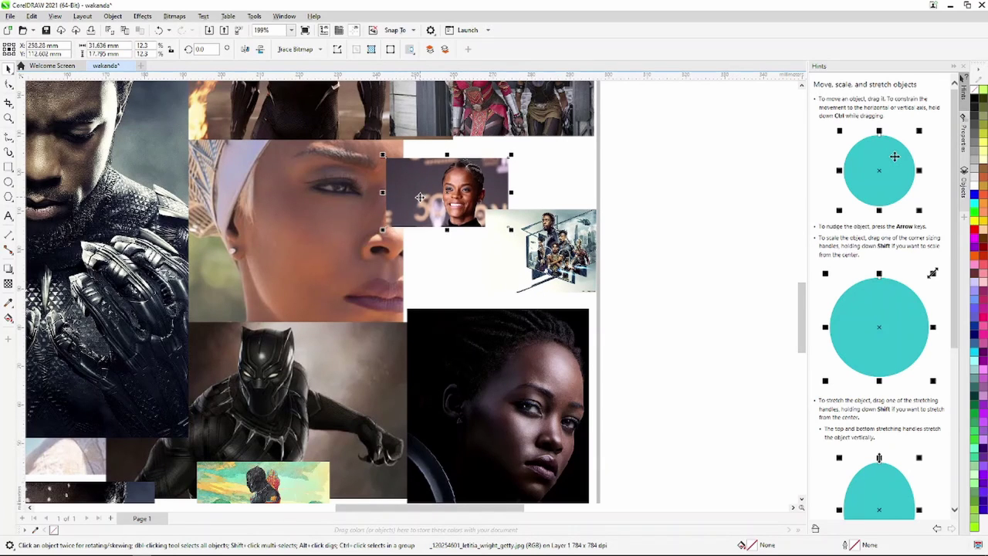
key("Up")
key("Up")
key("Up")
key("Right")
key("Right")
key("Right")
key("Right")
key("Right")
key("Right")
key("Right")
key("Right")
key("Right")
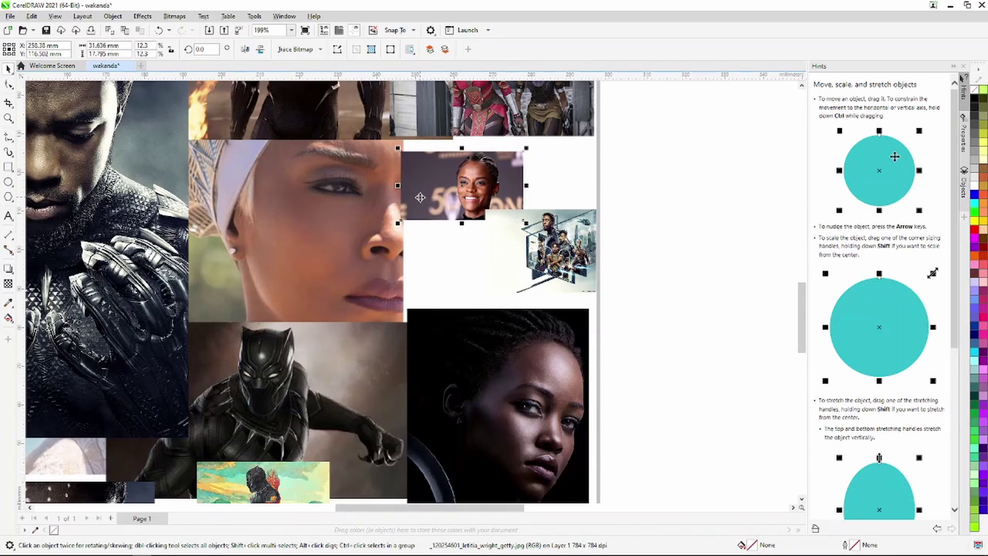
key("Right")
key("Right")
key("Right")
key("Right")
key("Right")
key("Right")
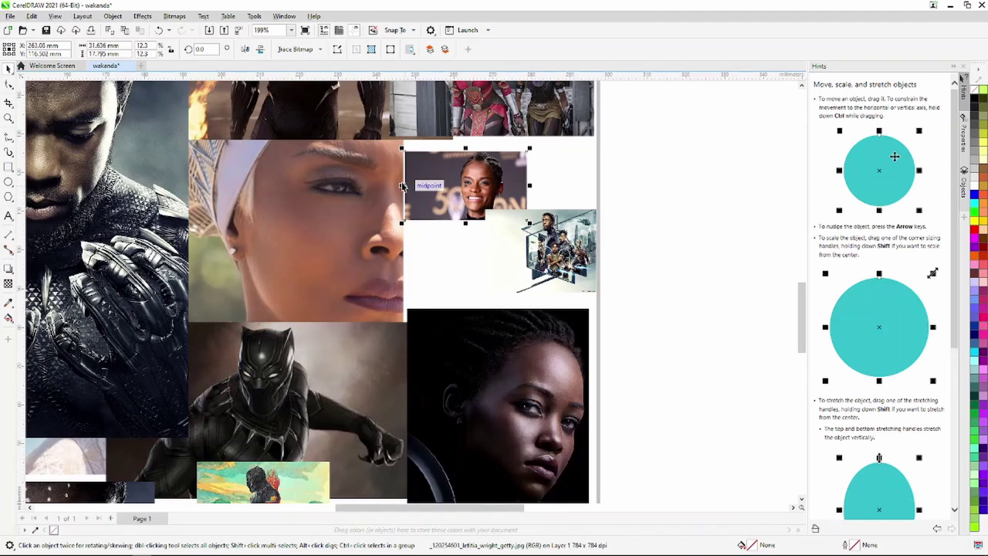
scroll(401, 185, "down", 3)
scroll(402, 185, "down", 2)
left_click(270, 308)
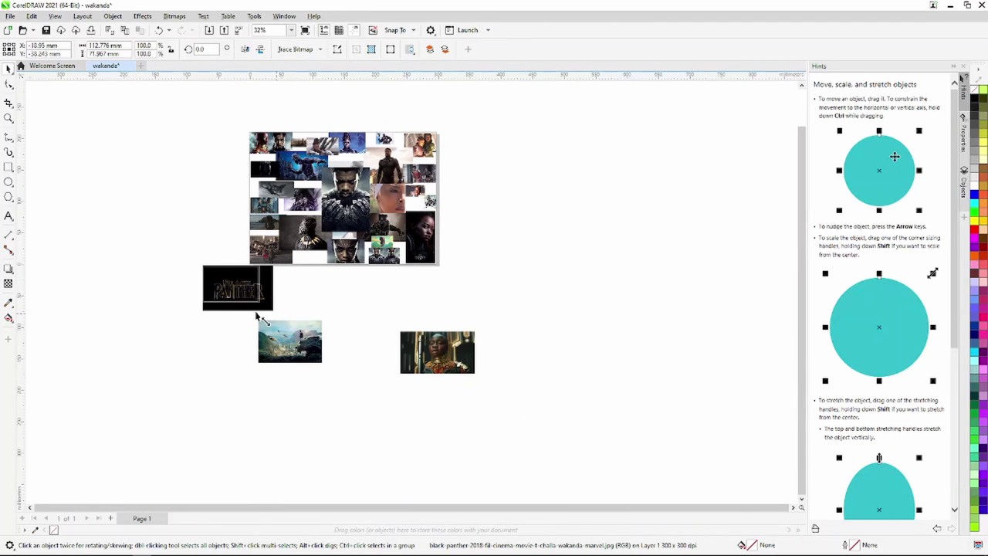
Shrink the Black Panther title logo to 35.2%, set it low in the collage, and bring it to the front
left_click_drag(258, 315, 228, 283)
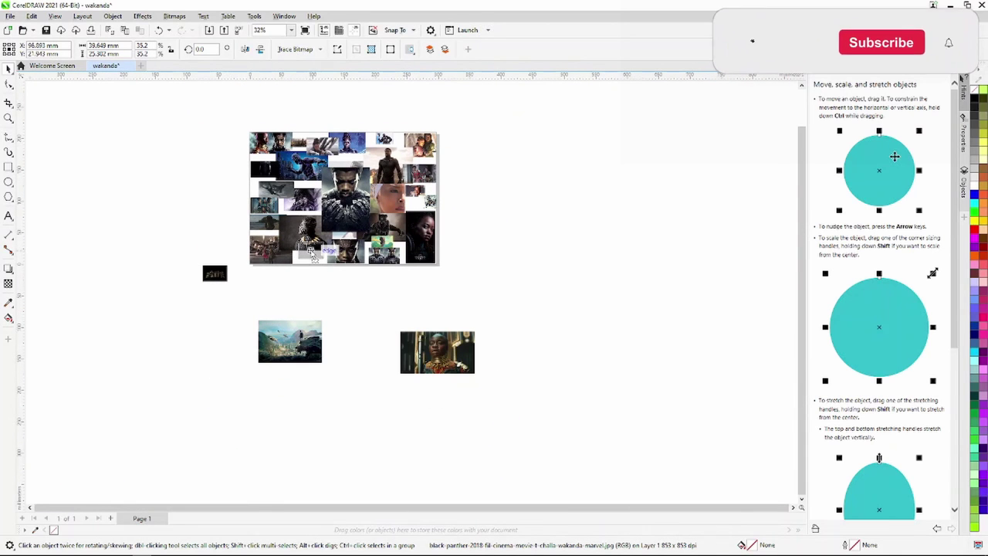
left_click_drag(315, 276, 312, 256)
scroll(313, 253, "up", 1)
scroll(312, 253, "up", 3)
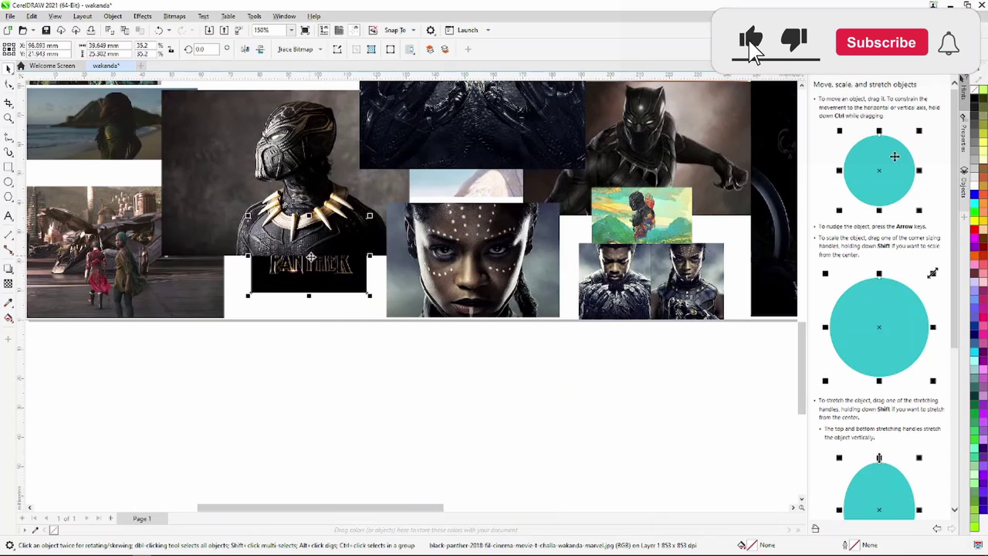
right_click(310, 258)
mouse_move(335, 358)
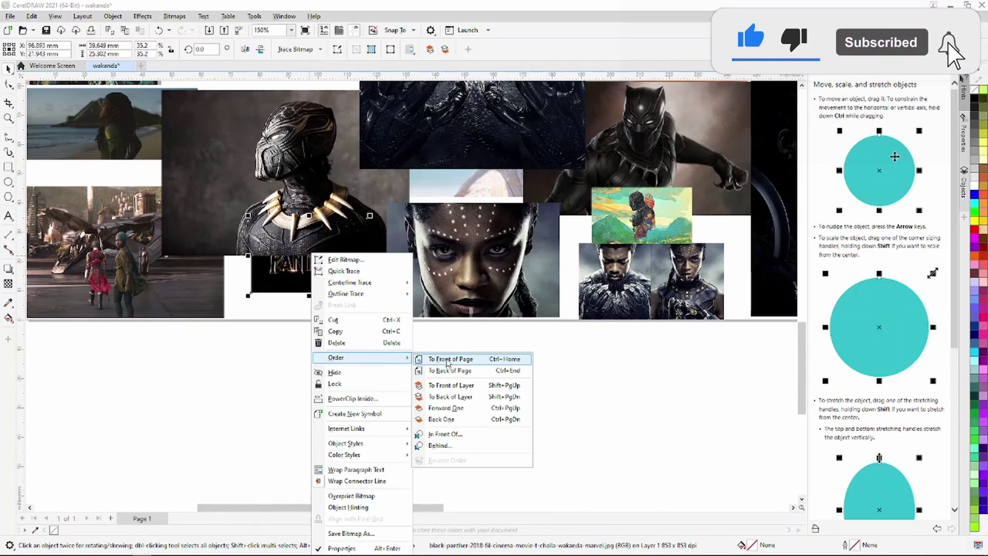
left_click(450, 360)
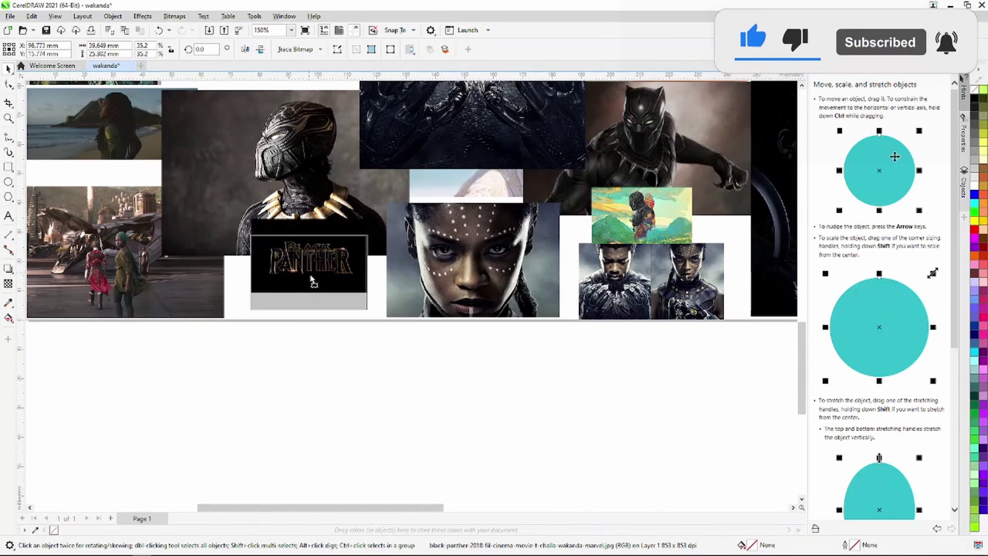
scroll(324, 354, "down", 1)
scroll(324, 354, "down", 3)
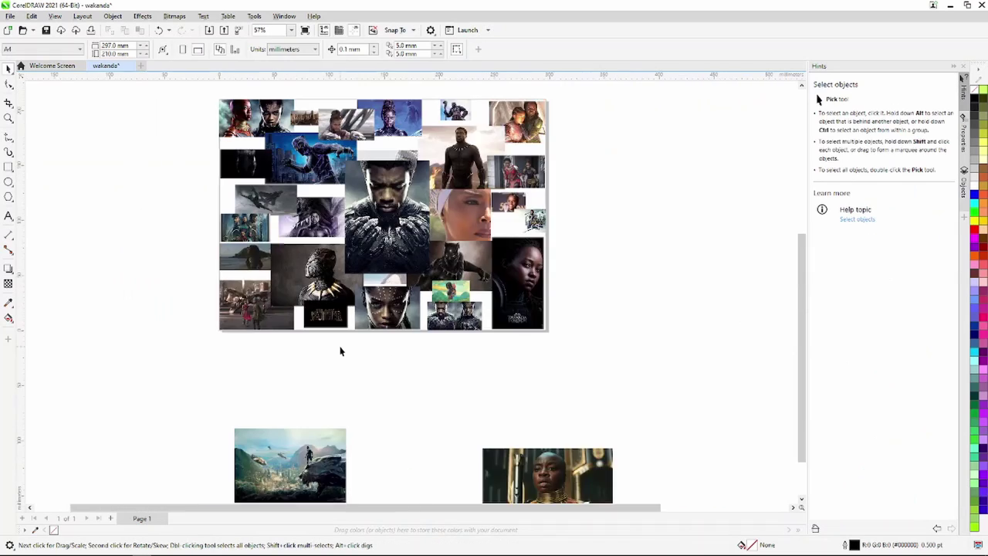
scroll(340, 349, "down", 2)
Scale the landscape image down, then resize and fit the IMAX poster into the gap near the right edge
left_click(440, 415)
left_click_drag(444, 418, 404, 399)
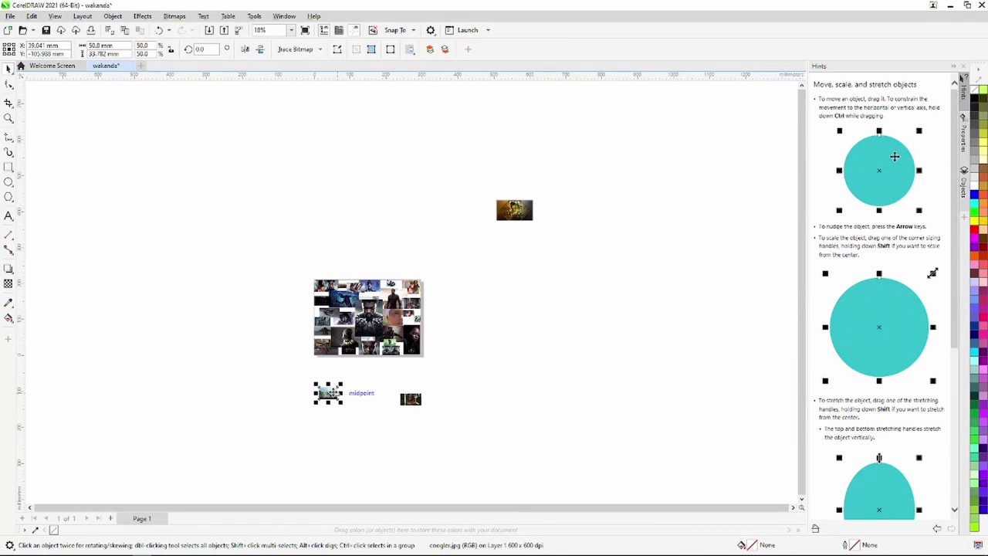
left_click_drag(514, 205, 505, 330)
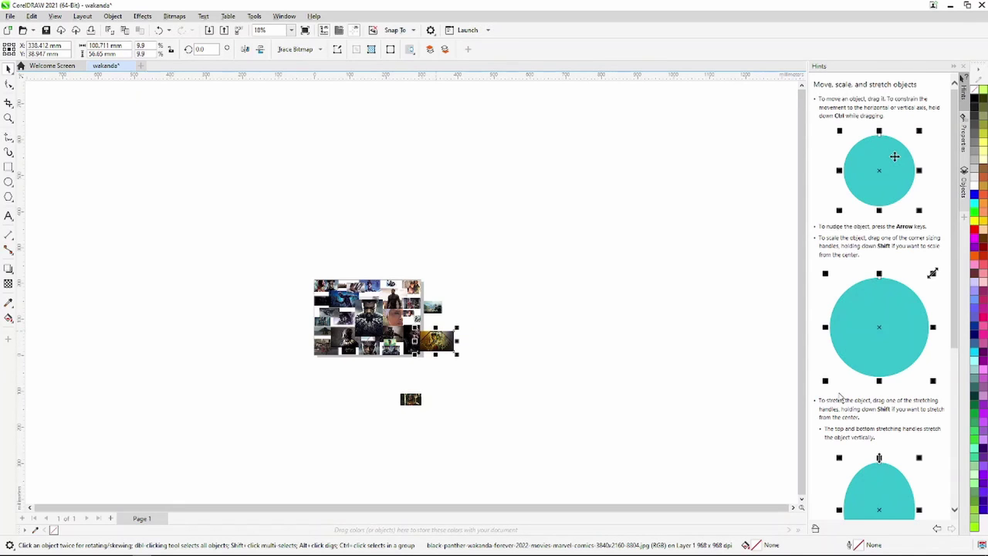
scroll(518, 363, "up", 3)
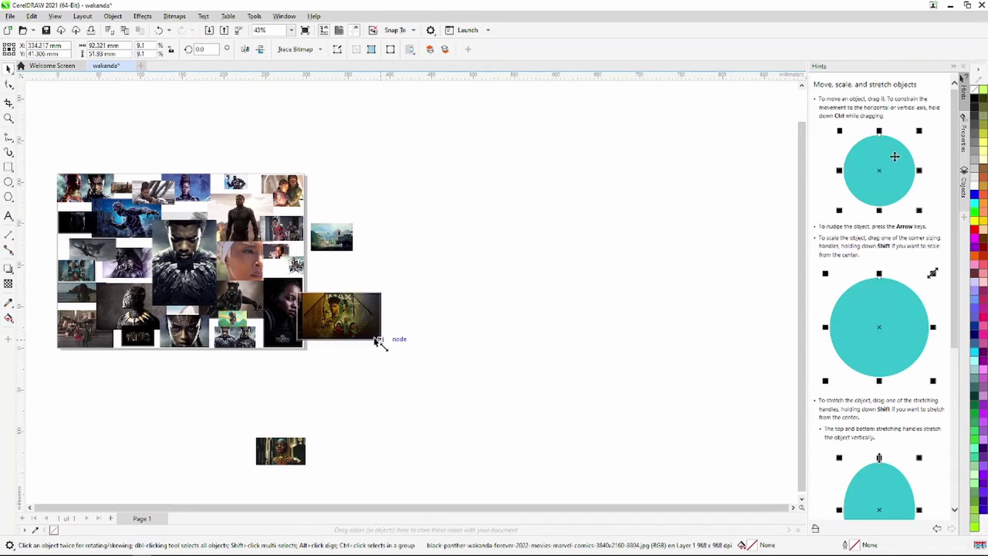
left_click_drag(381, 340, 318, 312)
scroll(312, 294, "up", 2)
scroll(312, 294, "up", 1)
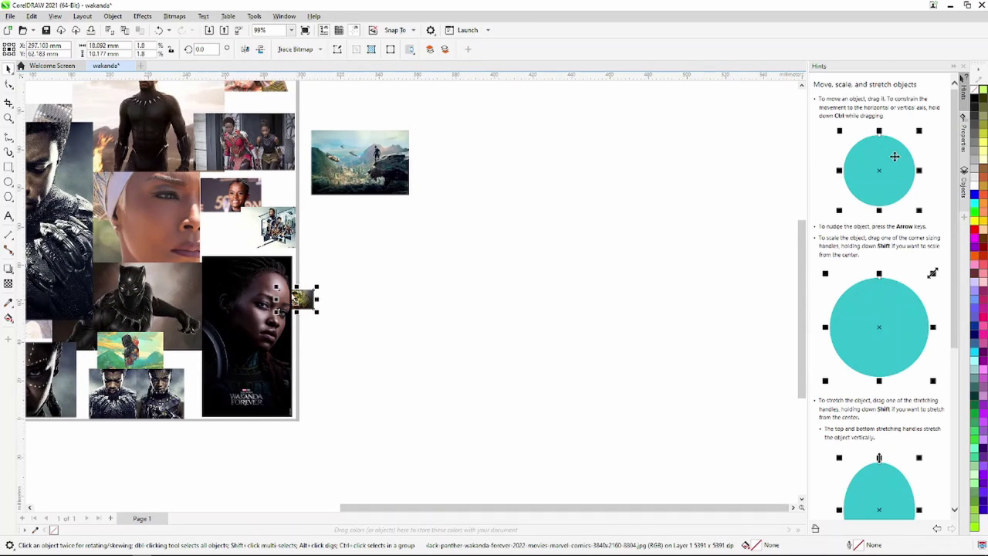
scroll(240, 244, "up", 2)
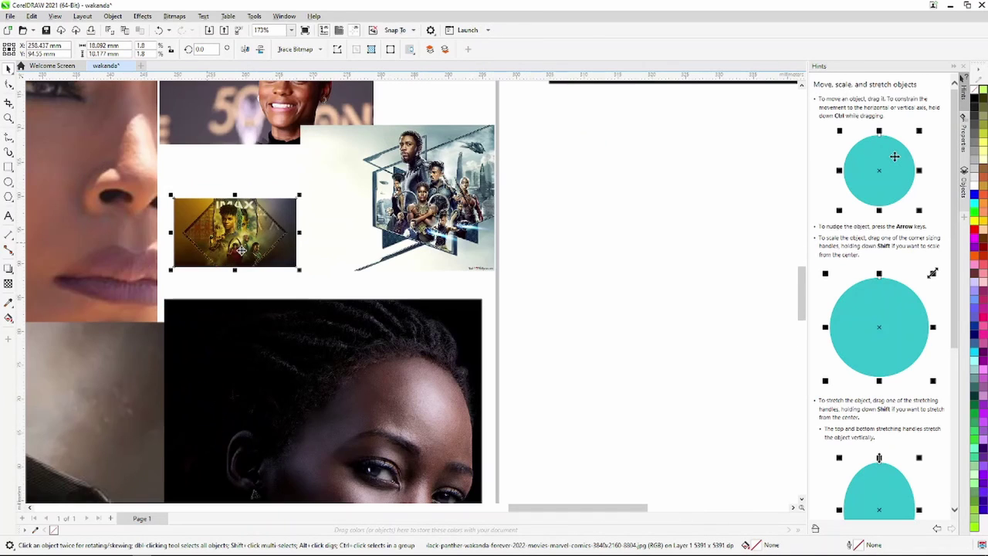
left_click_drag(229, 233, 217, 247)
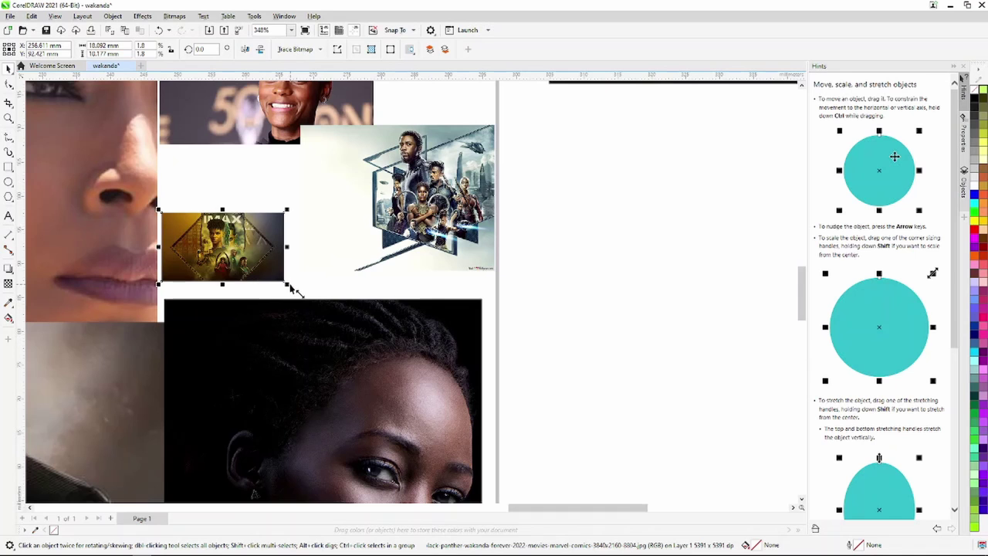
left_click_drag(292, 289, 330, 300)
left_click_drag(241, 257, 247, 268)
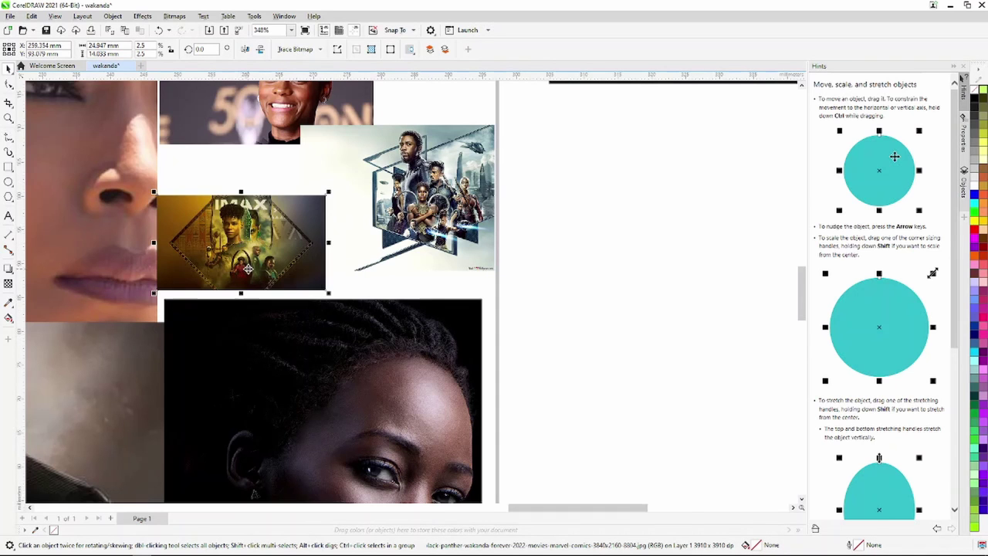
scroll(247, 268, "down", 3)
scroll(424, 274, "down", 2)
scroll(443, 245, "down", 2)
Move the 26%-scaled Wakanda cliff landscape into the gap on the collage's left side
left_click(450, 231)
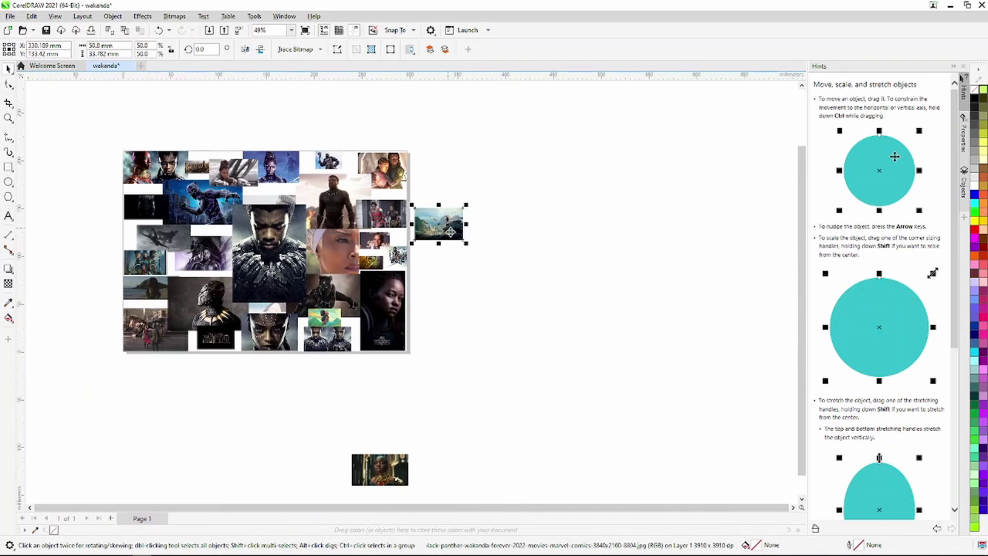
scroll(456, 239, "up", 1)
scroll(410, 210, "up", 3)
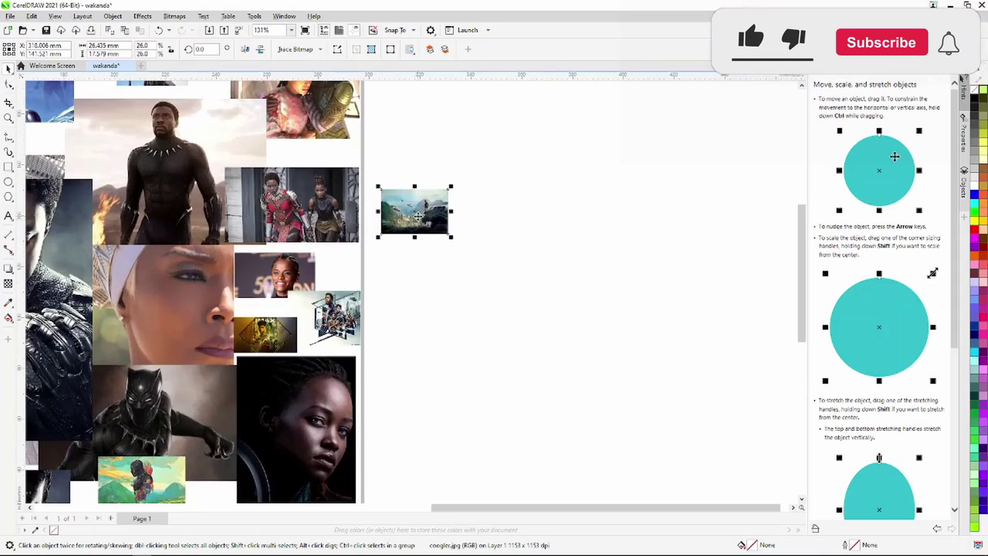
left_click_drag(409, 212, 415, 305)
scroll(415, 305, "down", 4)
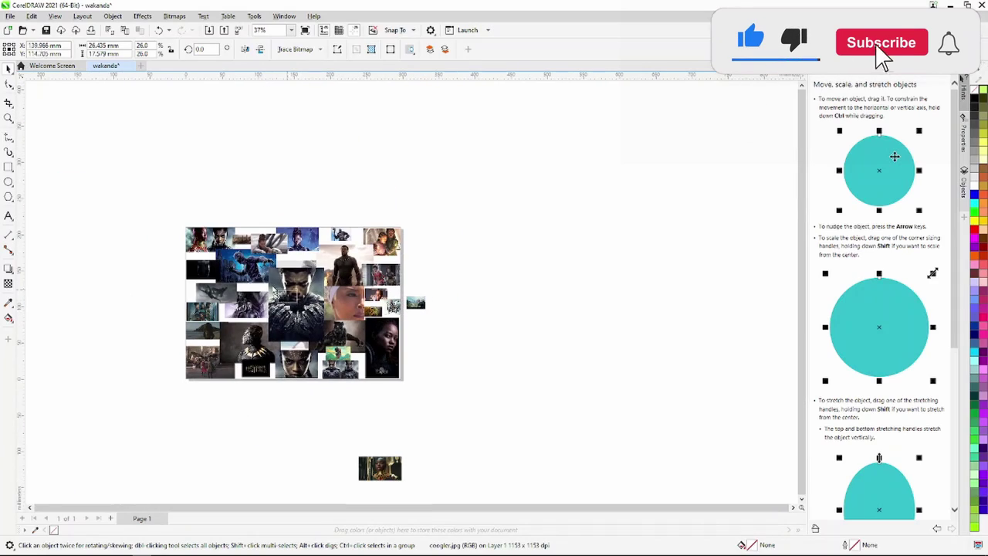
scroll(253, 287, "up", 2)
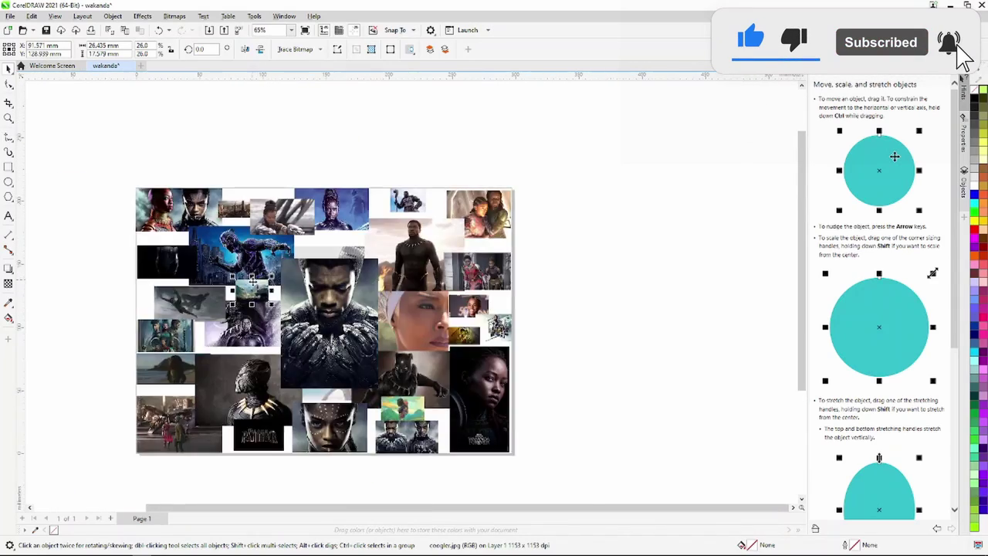
scroll(253, 287, "up", 5)
scroll(247, 309, "up", 2)
left_click_drag(253, 286, 239, 329)
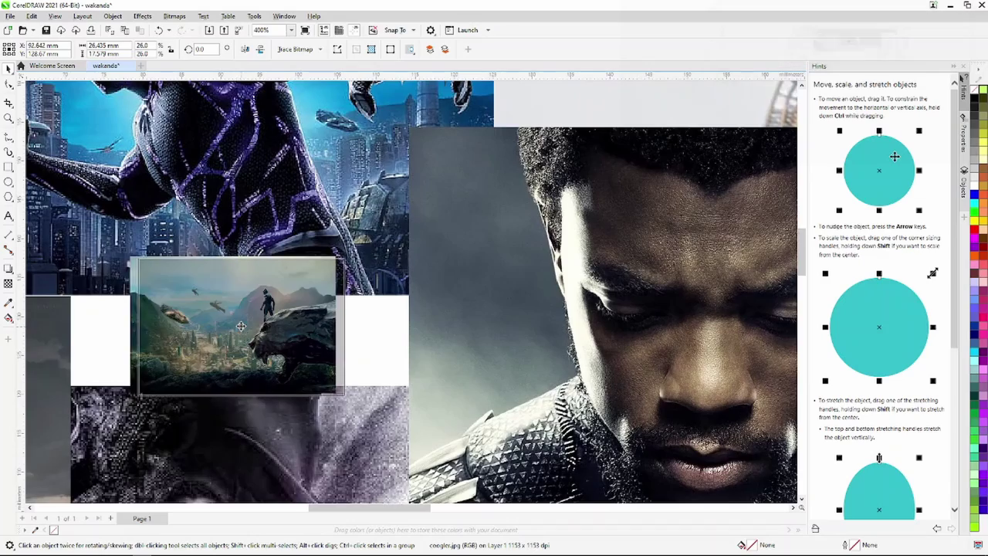
scroll(235, 326, "down", 2)
scroll(240, 324, "down", 3)
scroll(249, 322, "down", 2)
scroll(247, 322, "down", 2)
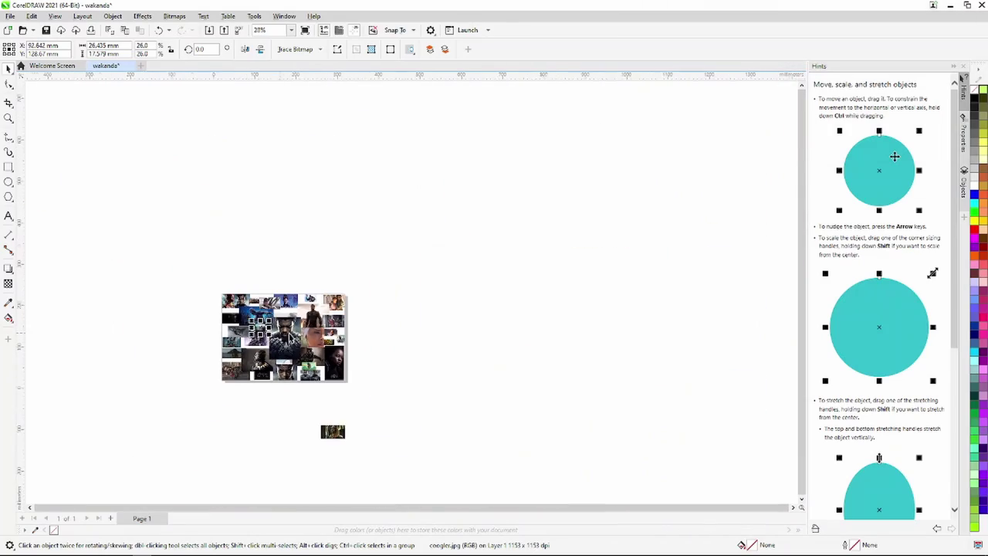
scroll(316, 340, "up", 1)
Bring the central hero portrait to the front of the page
scroll(320, 342, "up", 4)
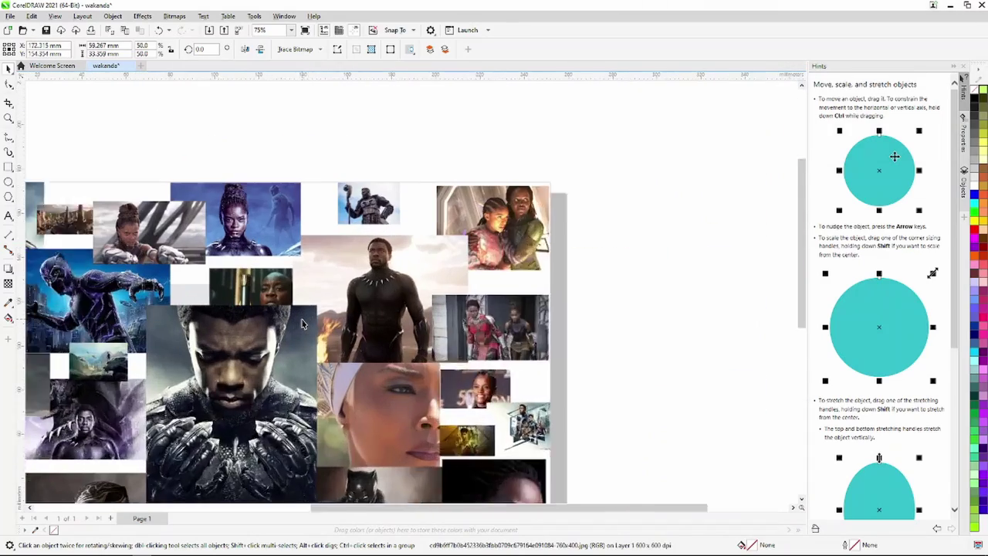
scroll(325, 345, "up", 2)
right_click(301, 318)
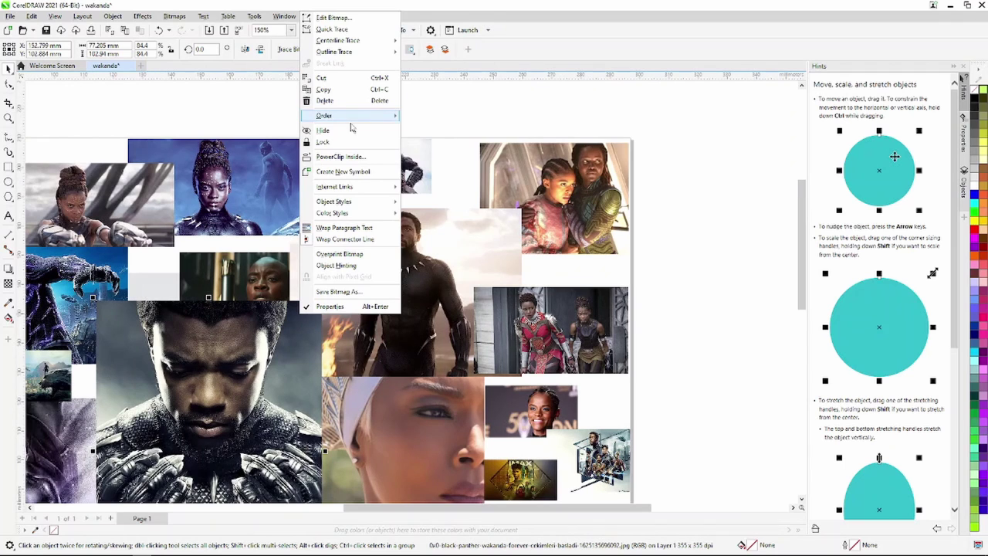
mouse_move(324, 115)
left_click(437, 118)
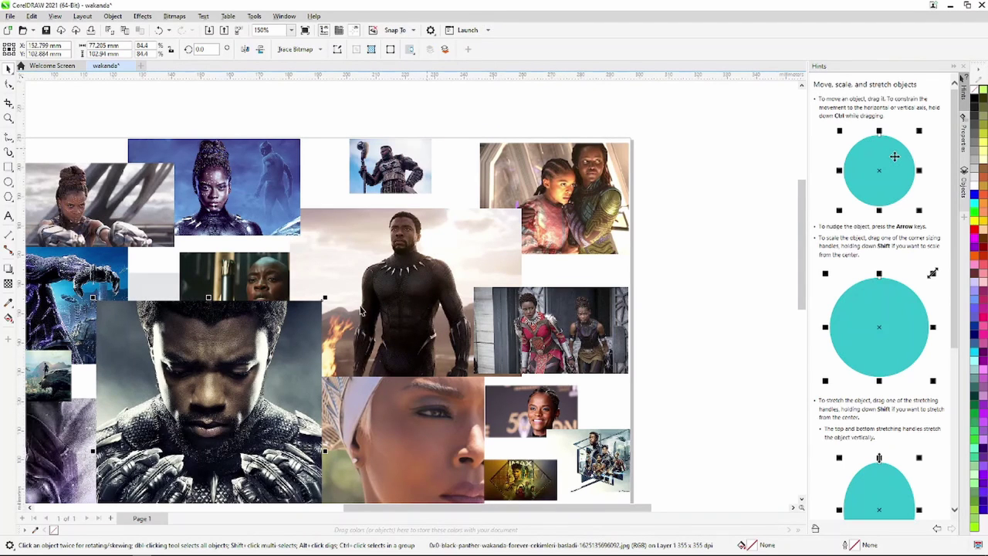
Drag the small gold-collar warrior photo onto the collage and order it To Front of Page
scroll(236, 294, "down", 1)
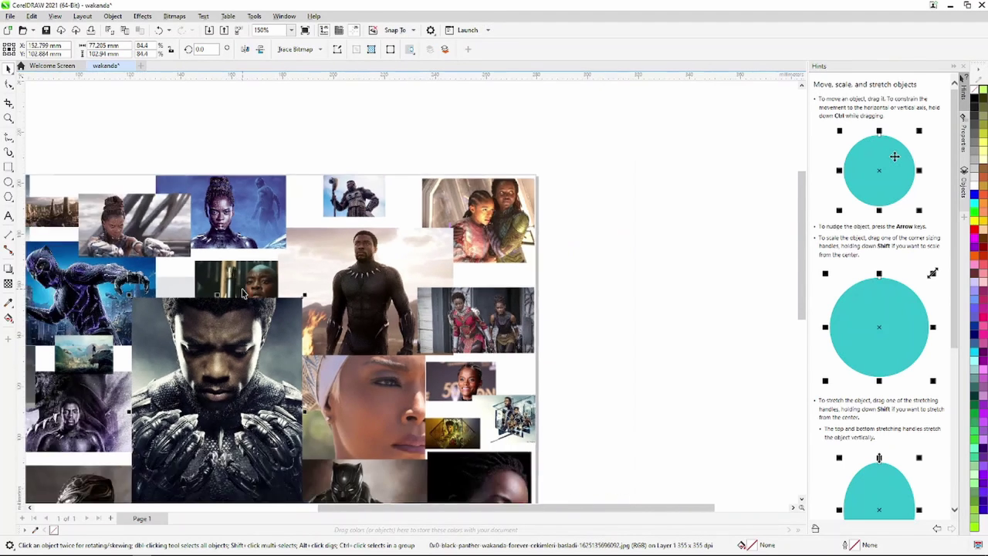
scroll(242, 293, "down", 2)
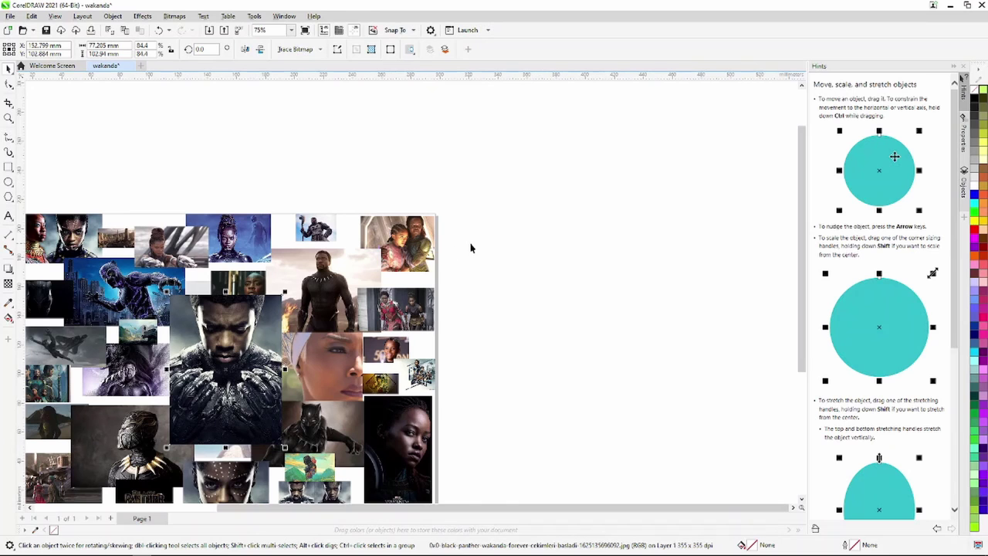
scroll(475, 247, "down", 3)
scroll(476, 247, "down", 2)
scroll(461, 382, "up", 4)
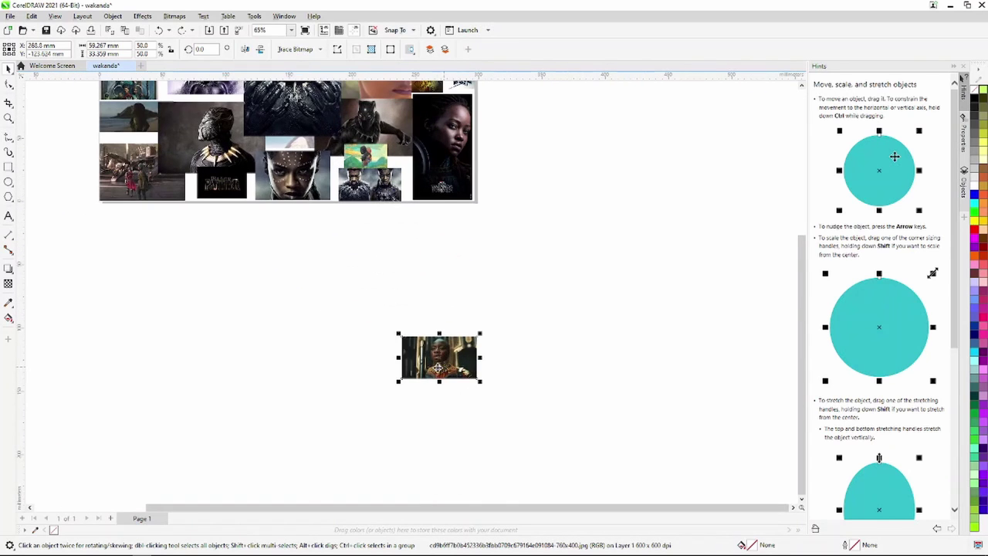
scroll(319, 316, "down", 2)
scroll(305, 433, "up", 2)
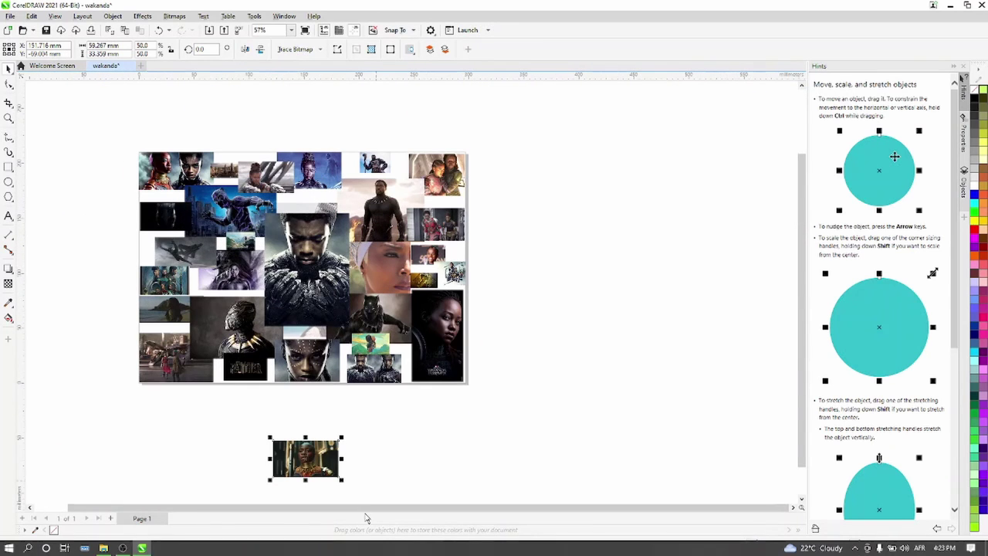
left_click_drag(304, 458, 316, 199)
left_click(316, 199)
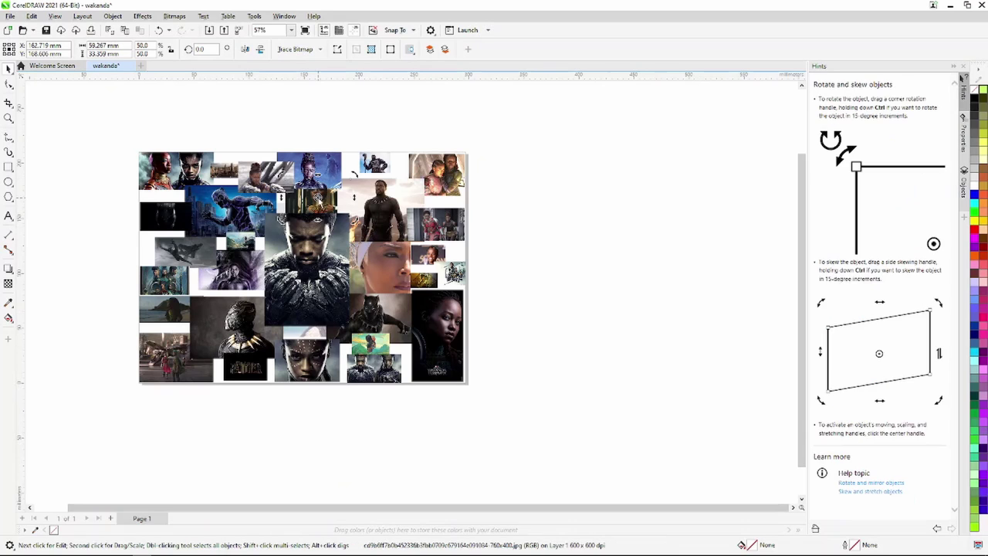
left_click(316, 198)
right_click(324, 198)
key("Escape")
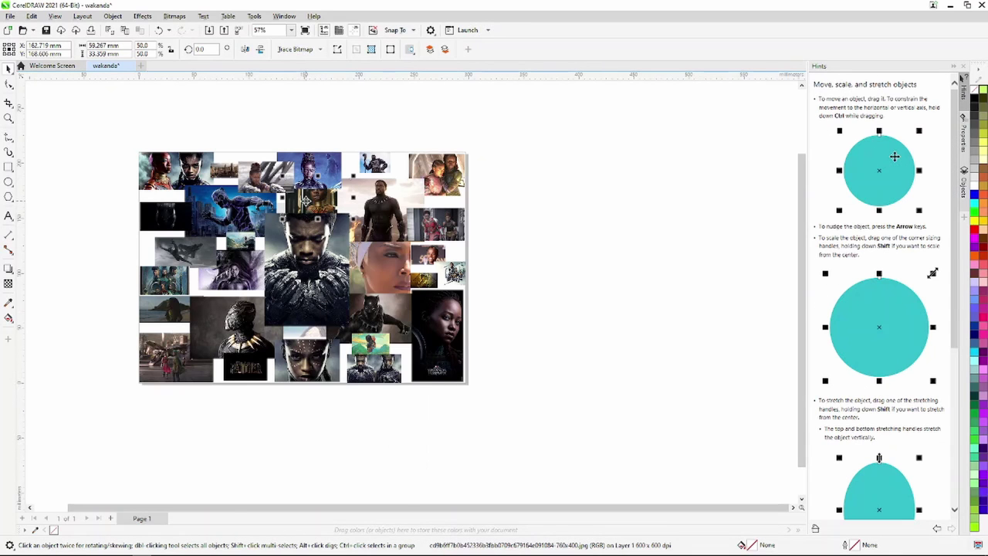
right_click(306, 203)
mouse_move(360, 306)
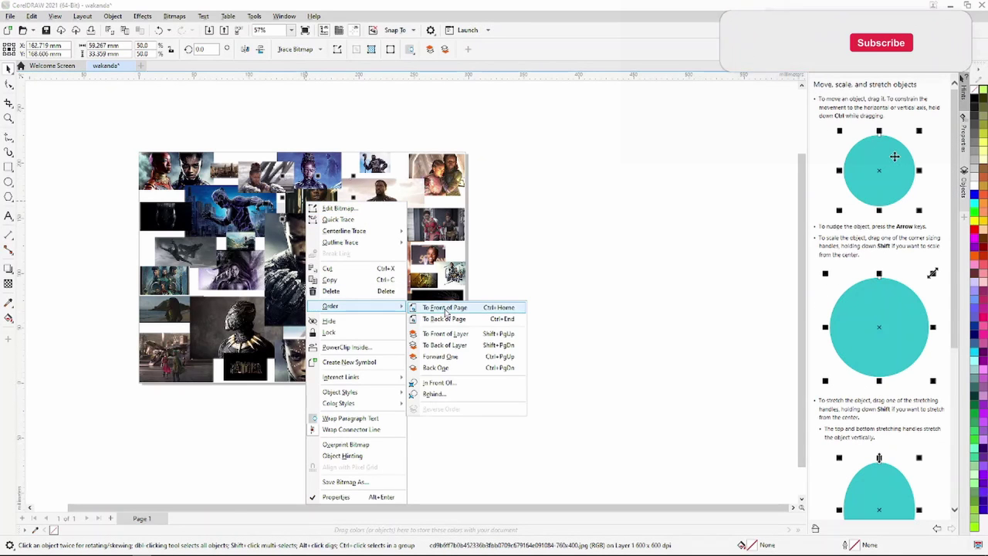
left_click(448, 305)
Shrink the warrior photo to 32.1% and position it above the central portrait
scroll(355, 219, "up", 3)
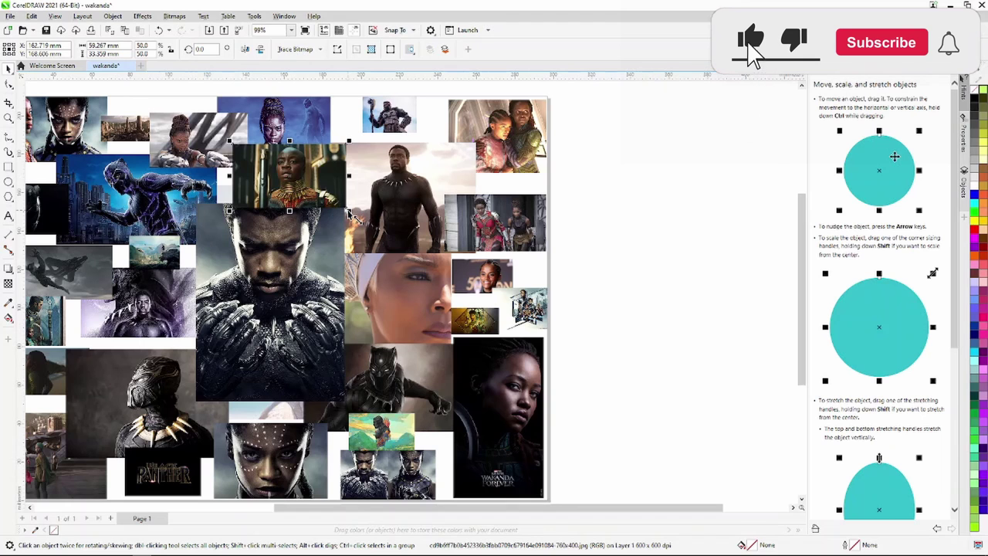
left_click_drag(341, 208, 306, 199)
left_click_drag(271, 164, 279, 187)
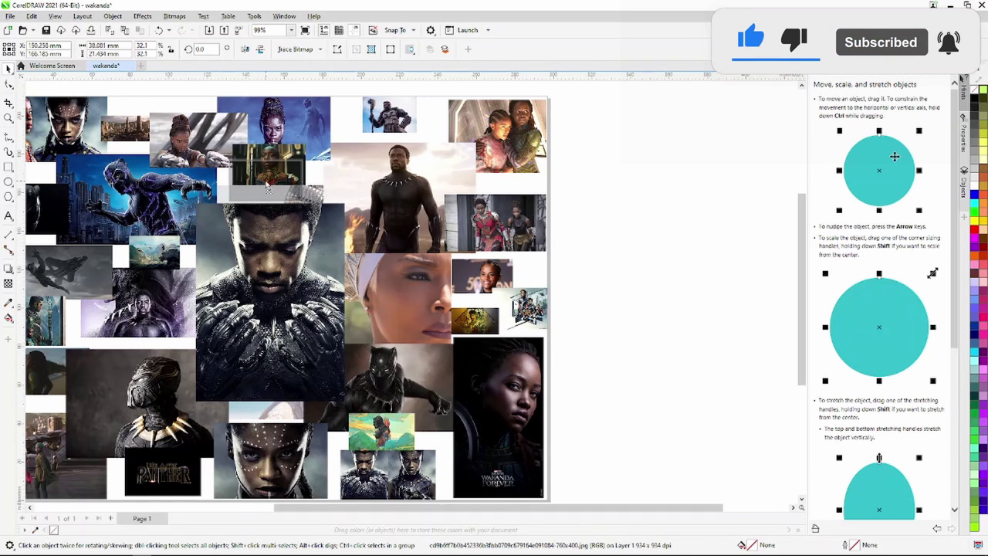
scroll(308, 184, "up", 2)
scroll(308, 183, "up", 1)
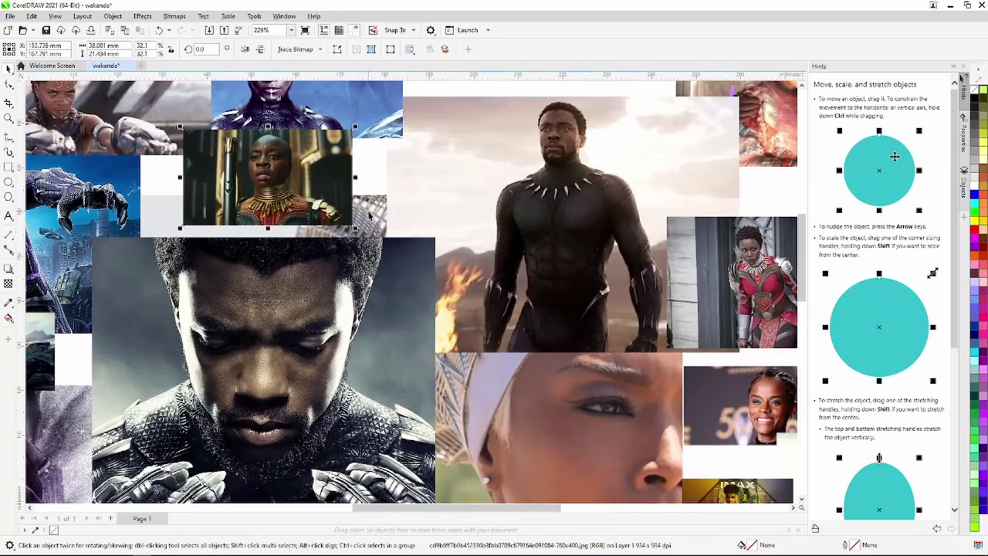
scroll(394, 203, "down", 2)
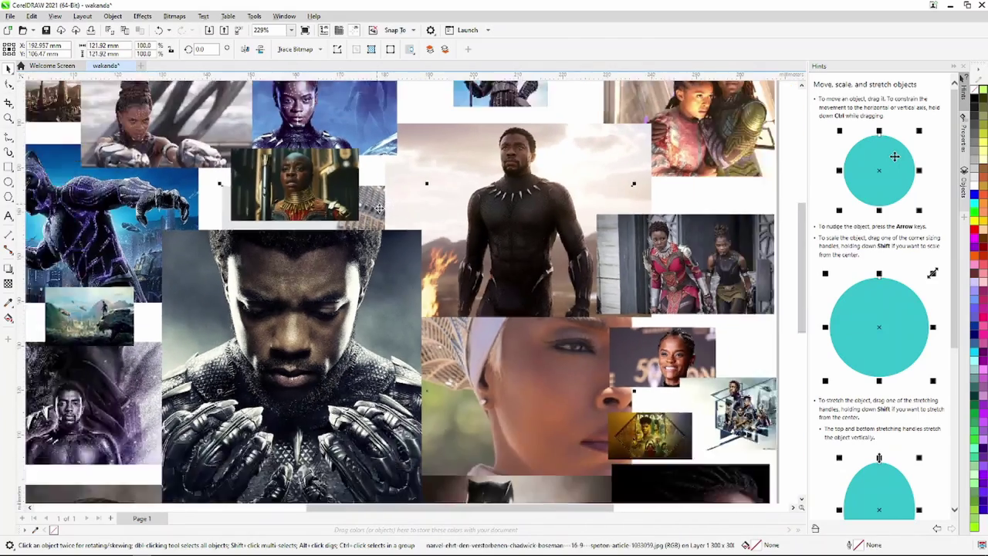
scroll(405, 228, "down", 2)
Move the city skyline photo up toward the top edge and enlarge it to 129.2%
scroll(421, 223, "down", 1)
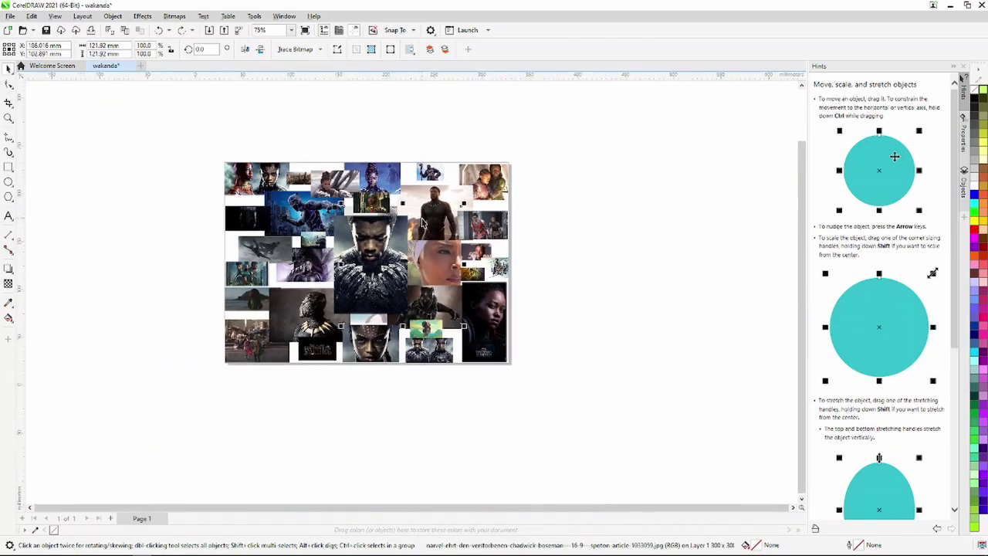
scroll(422, 223, "up", 2)
scroll(202, 148, "up", 4)
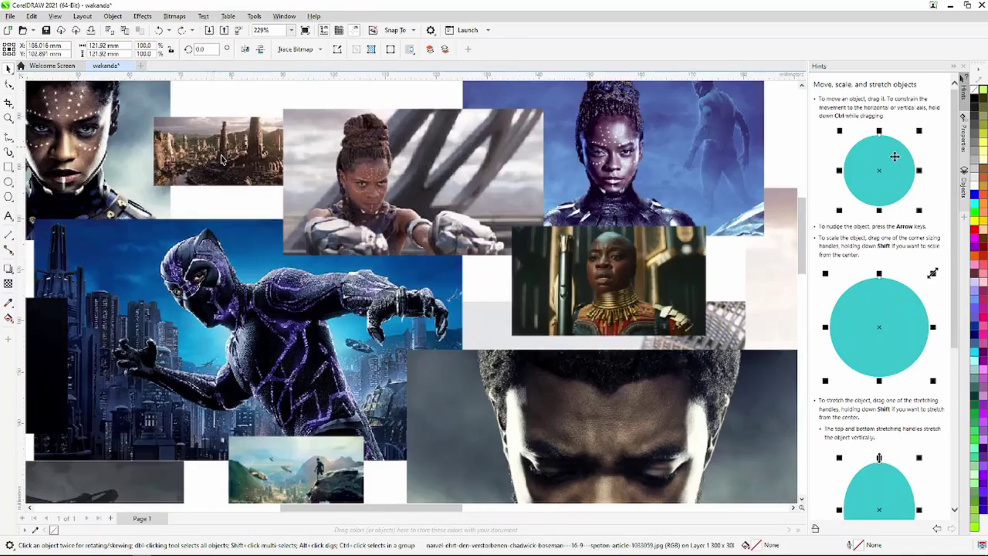
left_click(202, 147)
left_click_drag(228, 149, 233, 117)
scroll(233, 117, "down", 4)
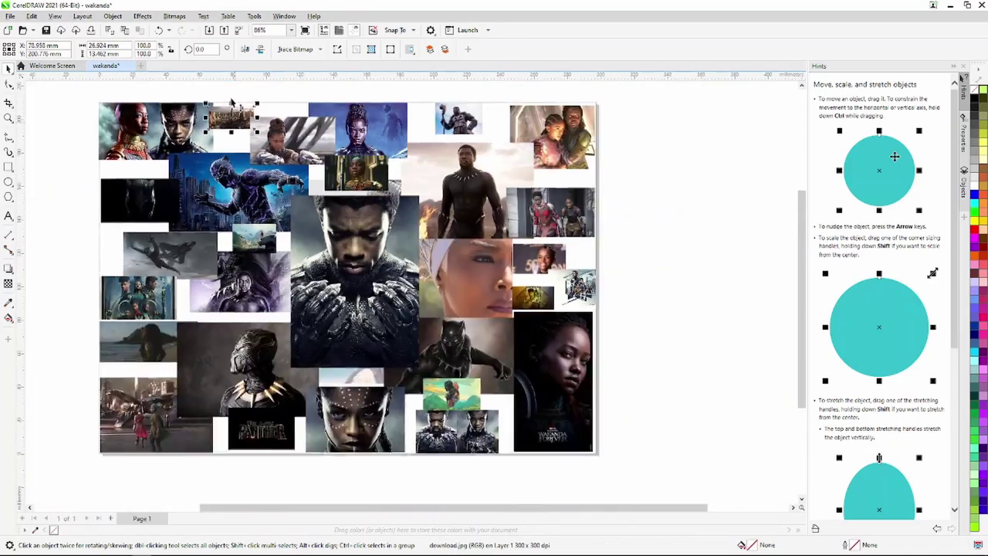
scroll(260, 155, "up", 4)
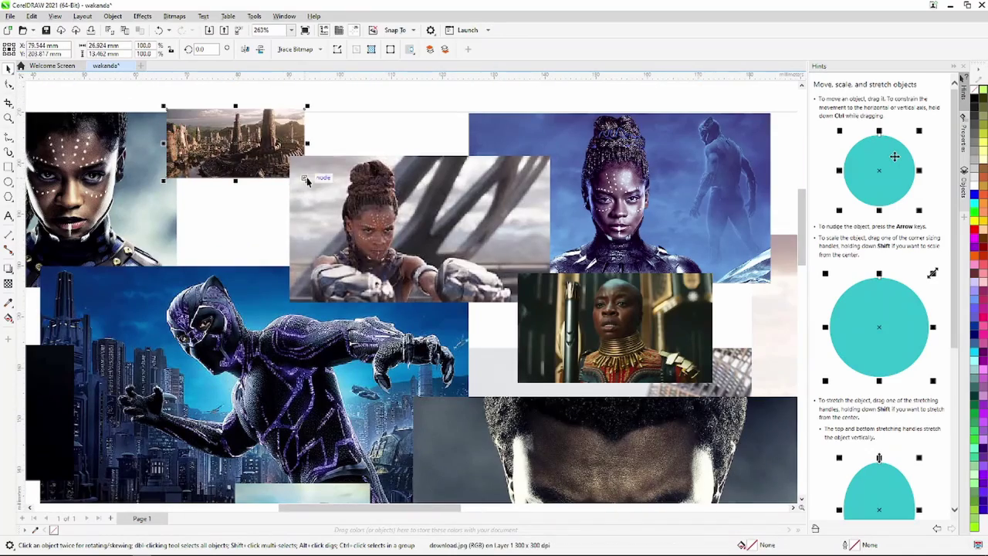
left_click_drag(314, 191, 349, 224)
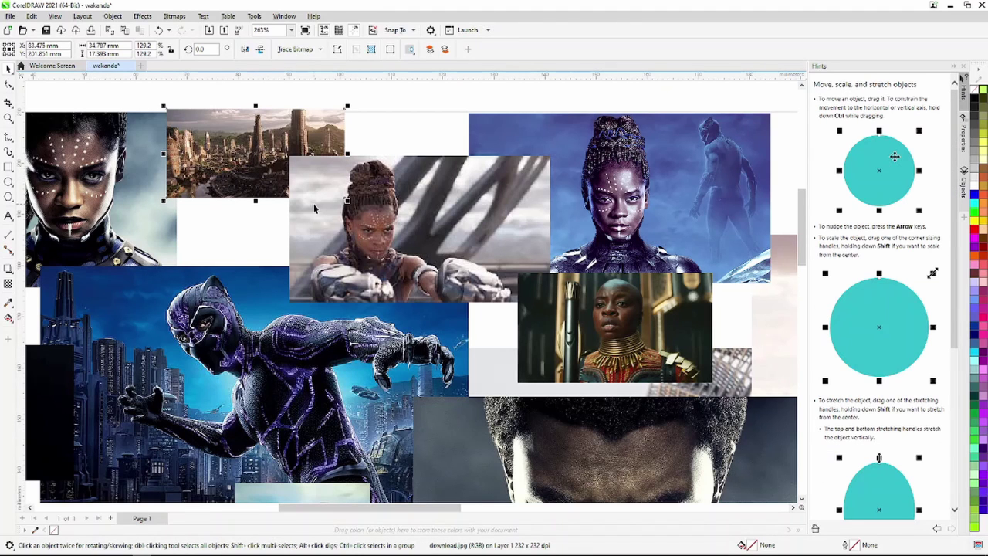
Bring the city photo in front of its neighbour and nudge it slightly down
right_click(245, 175)
mouse_move(278, 276)
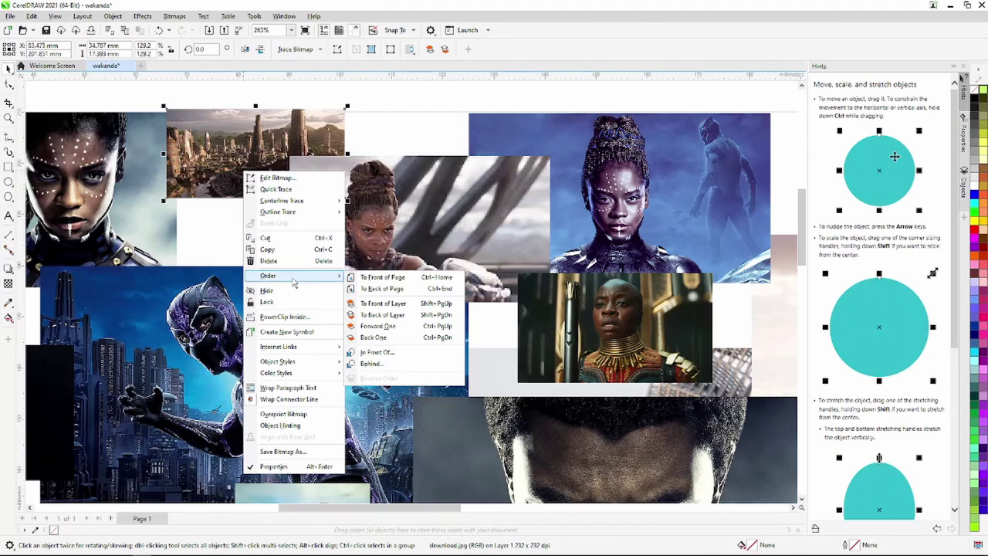
left_click(366, 280)
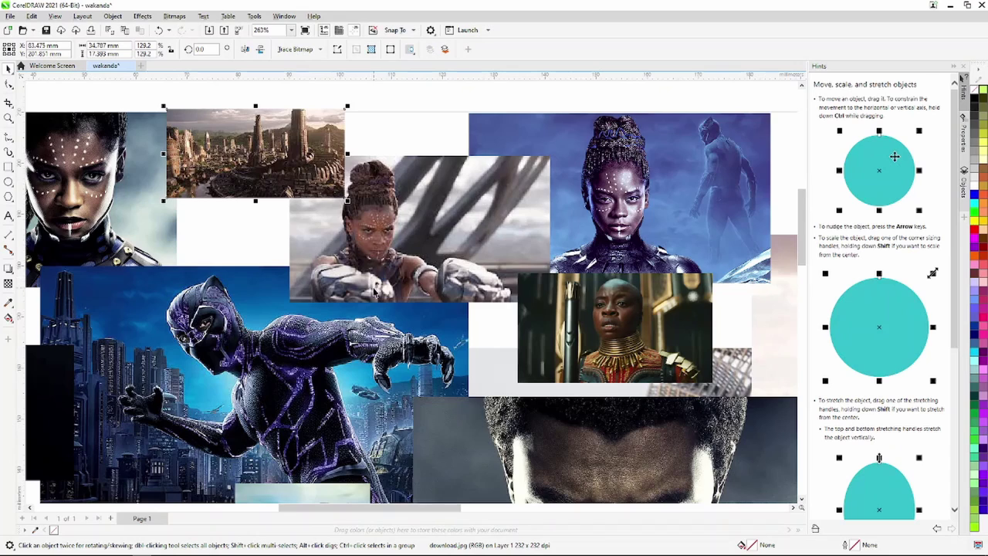
scroll(387, 292, "down", 2)
left_click_drag(303, 229, 332, 224)
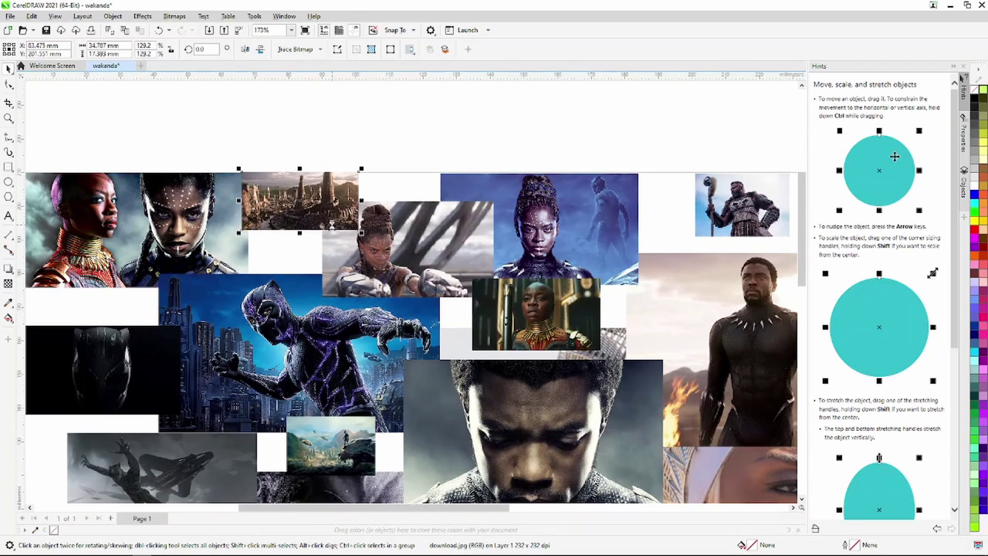
scroll(349, 244, "down", 3)
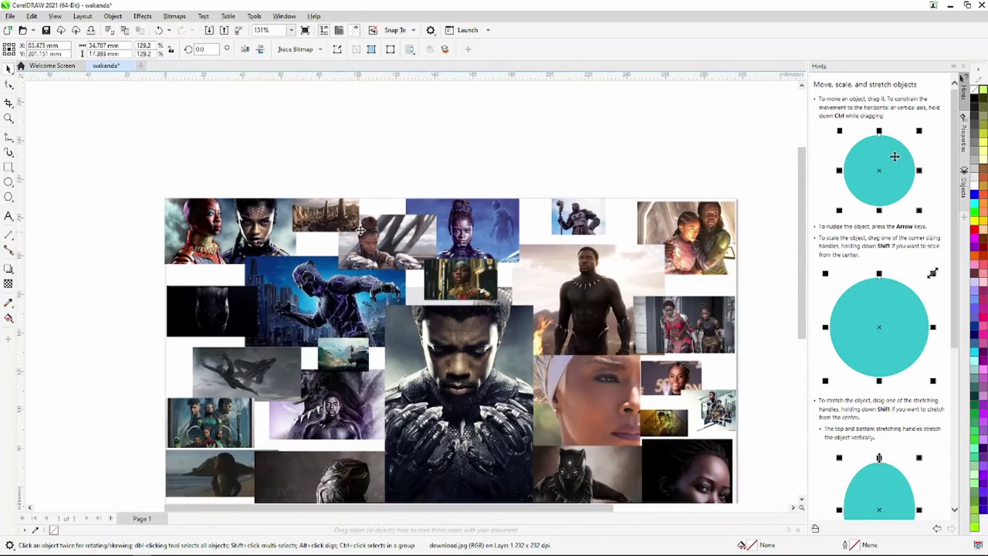
scroll(463, 278, "down", 1)
scroll(575, 305, "up", 1)
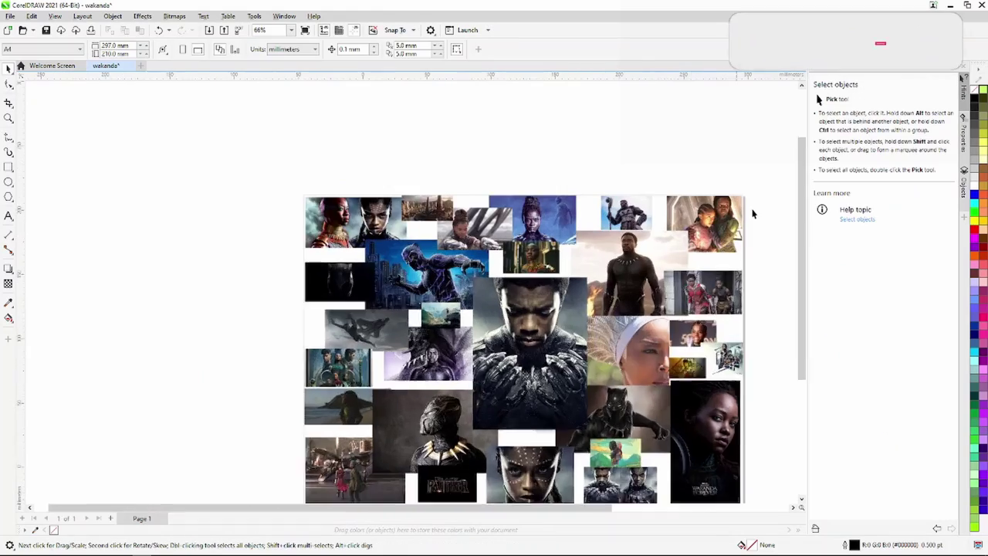
Nudge the staff-warrior photo slightly left and up at the collage's top
scroll(486, 193, "up", 3)
left_click(478, 228)
left_click_drag(471, 230, 466, 229)
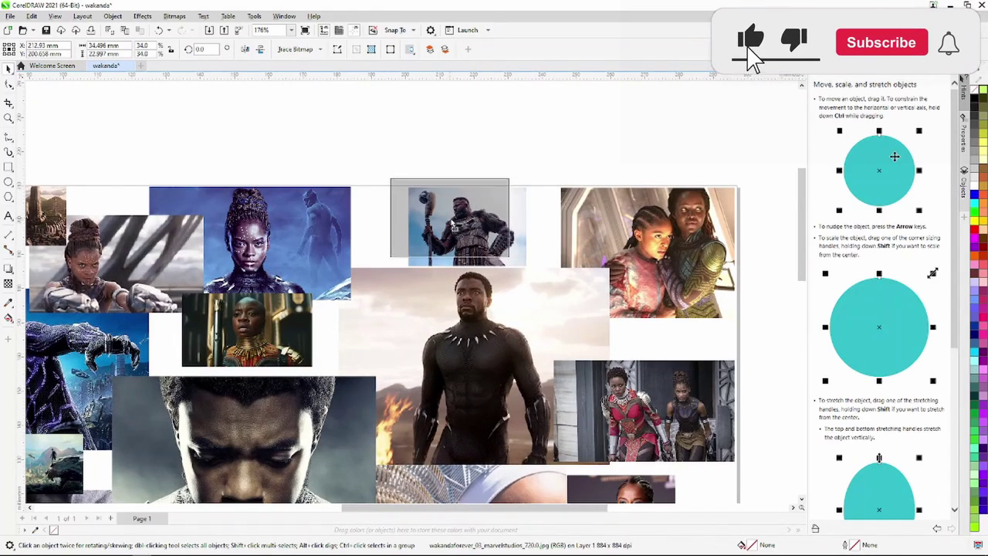
scroll(466, 229, "down", 2)
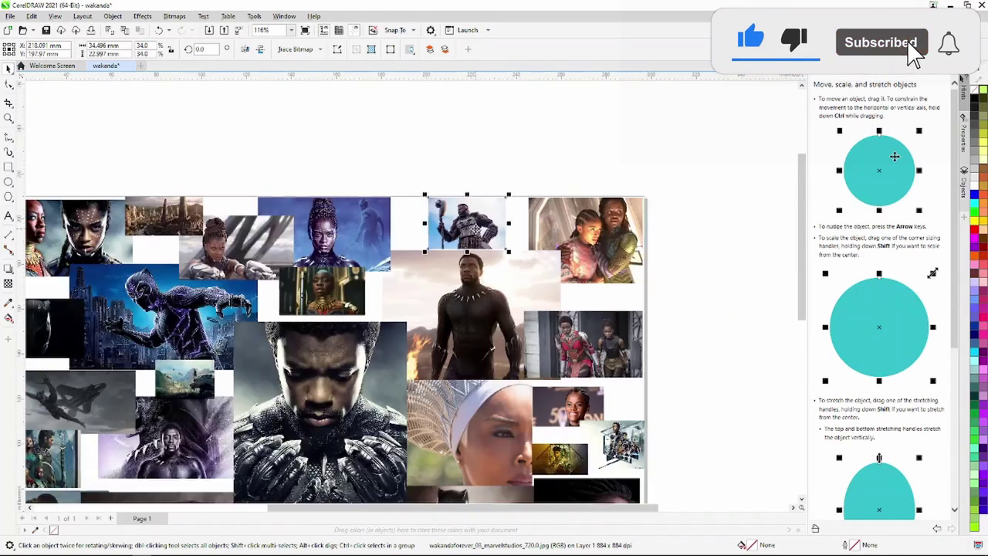
scroll(465, 230, "down", 3)
left_click(559, 292)
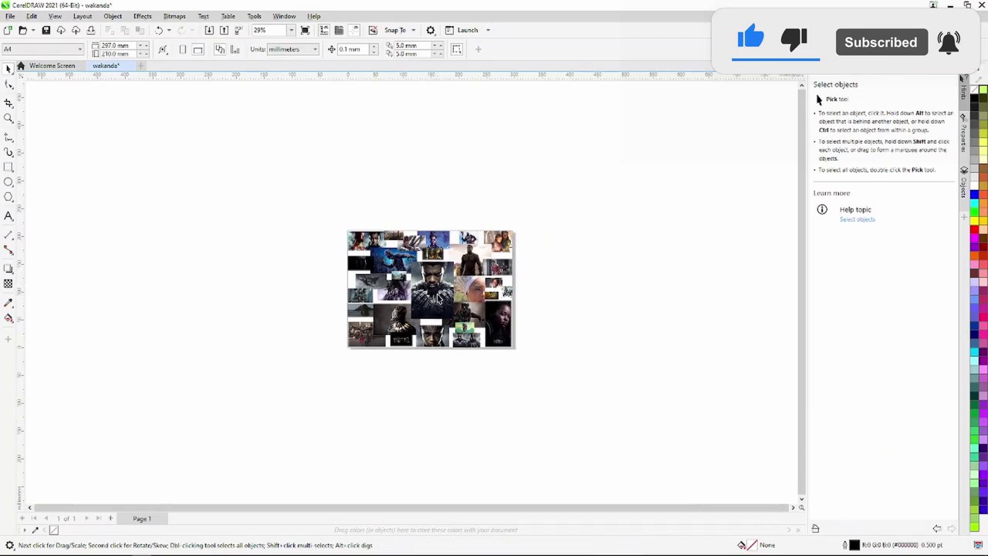
scroll(440, 291, "up", 3)
scroll(463, 278, "down", 2)
scroll(532, 210, "up", 3)
scroll(532, 209, "up", 3)
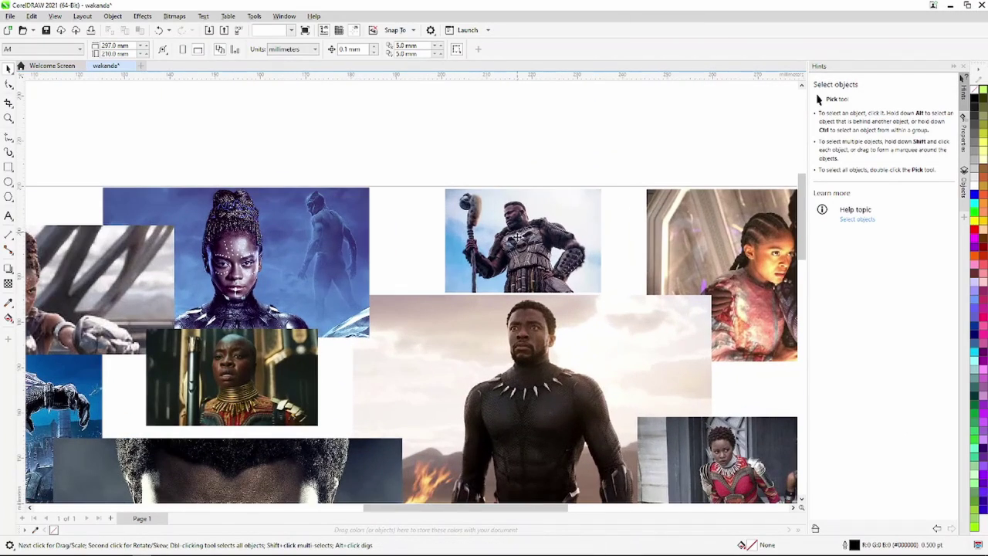
Enlarge the staff-warrior photo to 41.1% and order it Back One behind the standing Black Panther photo
left_click(587, 278)
left_click_drag(602, 294, 637, 338)
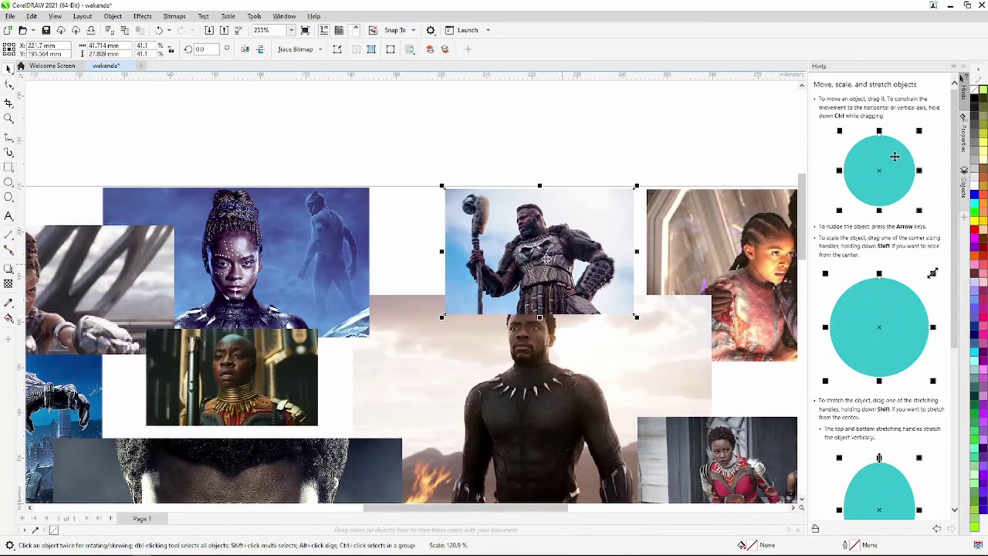
left_click_drag(536, 260, 518, 262)
right_click(518, 262)
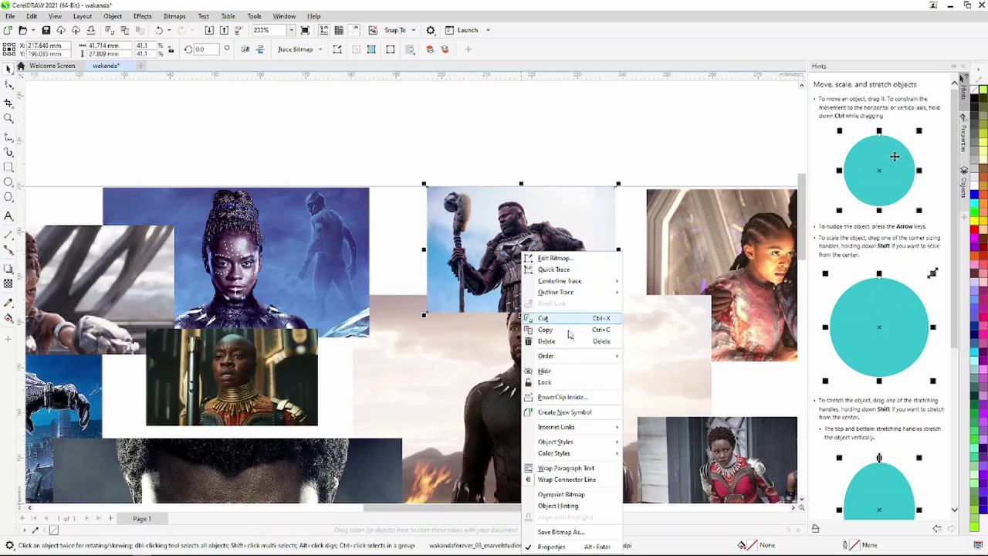
mouse_move(571, 356)
left_click(646, 358)
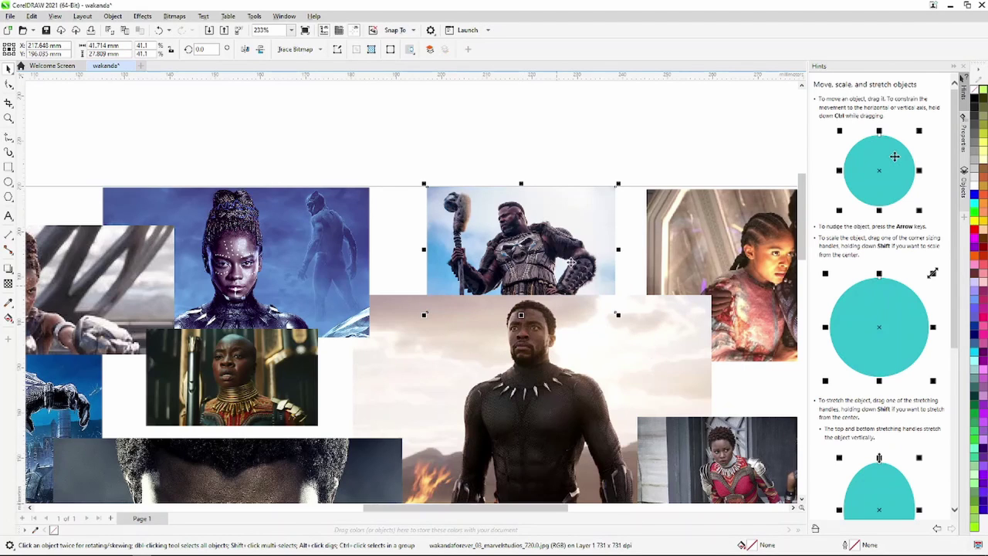
scroll(571, 262, "down", 3)
scroll(571, 261, "down", 1)
scroll(573, 259, "down", 2)
Shrink the standing Black Panther photo to about 40 mm
scroll(575, 255, "up", 3)
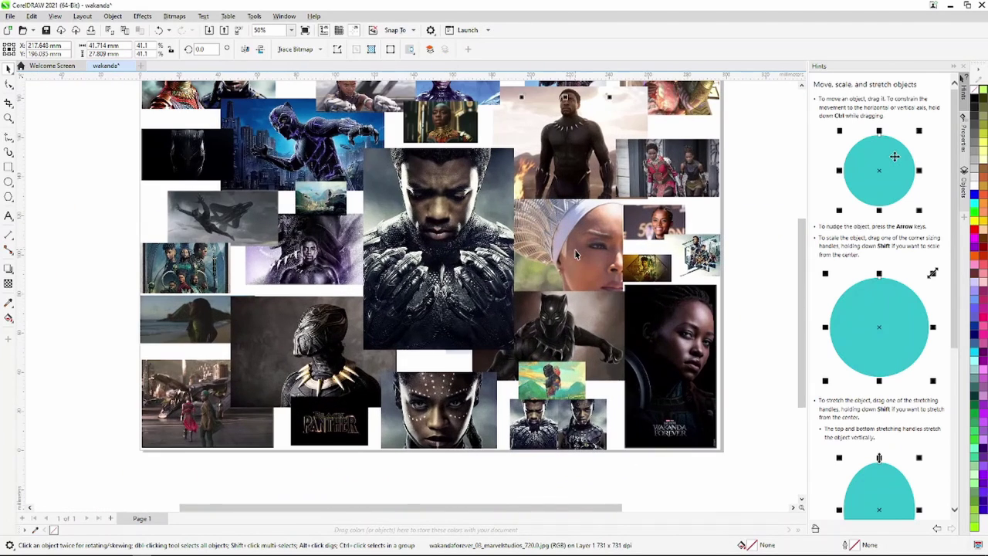
left_click(588, 271)
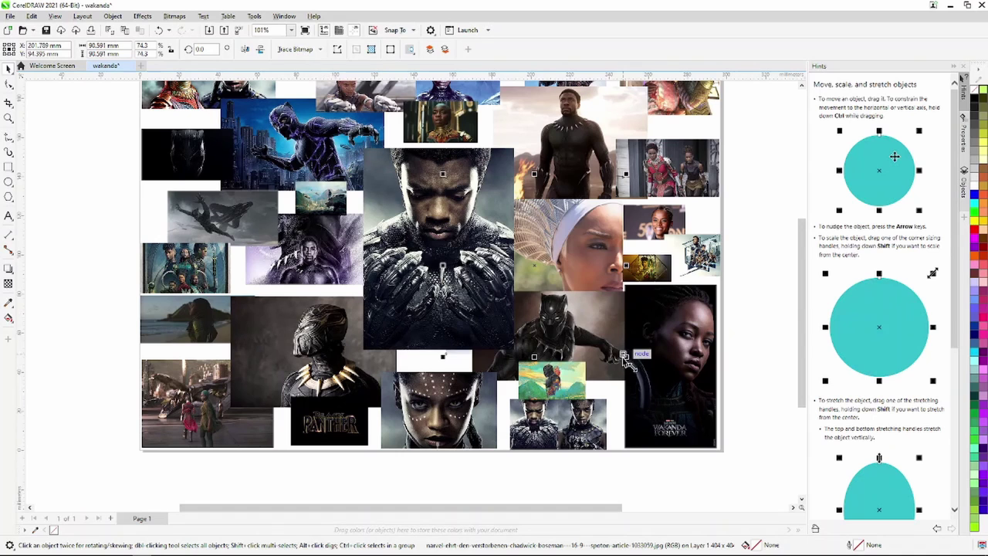
left_click_drag(624, 356, 578, 254)
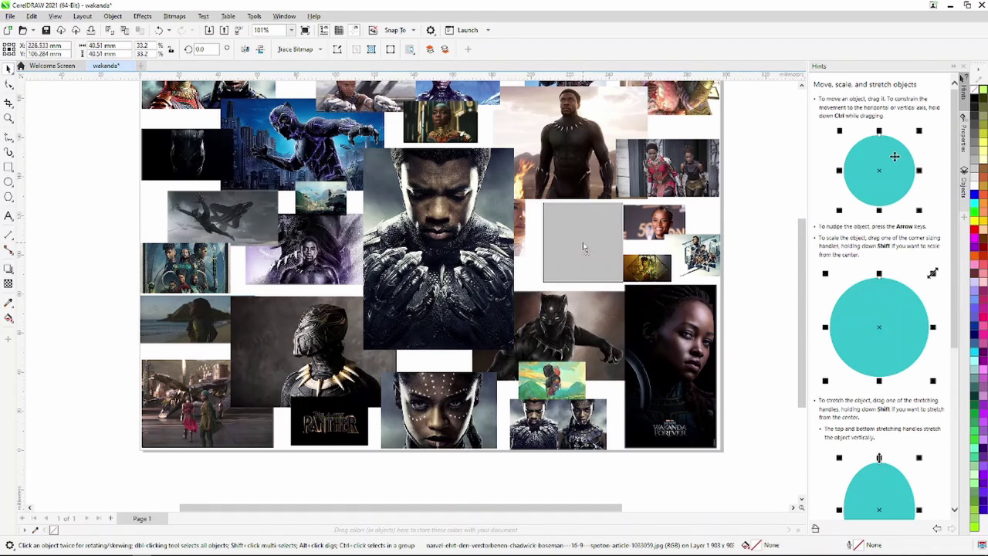
Zoom into the right edge and nudge the small Black Panther cast poster slightly up-left beside the IMAX poster
scroll(584, 247, "up", 1)
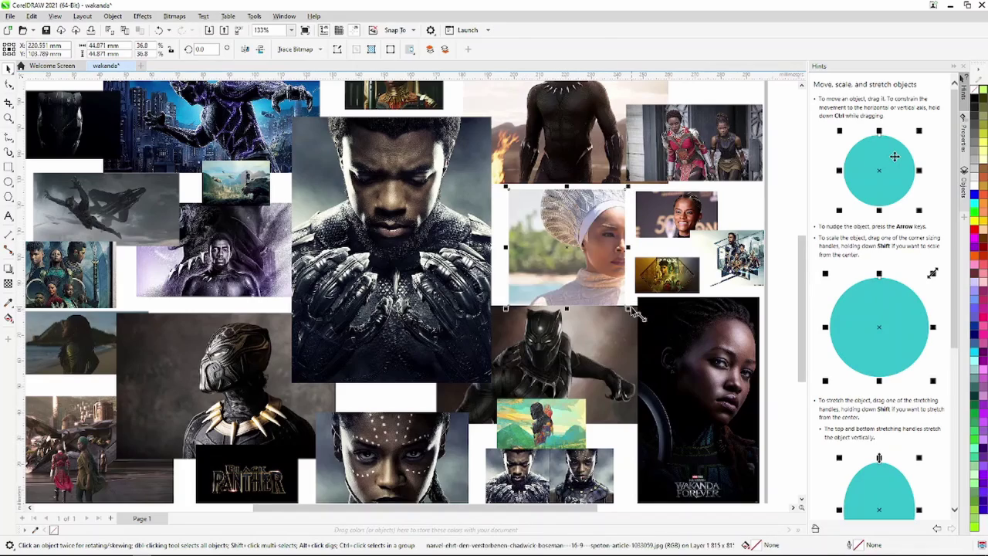
scroll(617, 299, "down", 1)
scroll(622, 301, "up", 1)
scroll(697, 347, "up", 2)
scroll(697, 344, "down", 1)
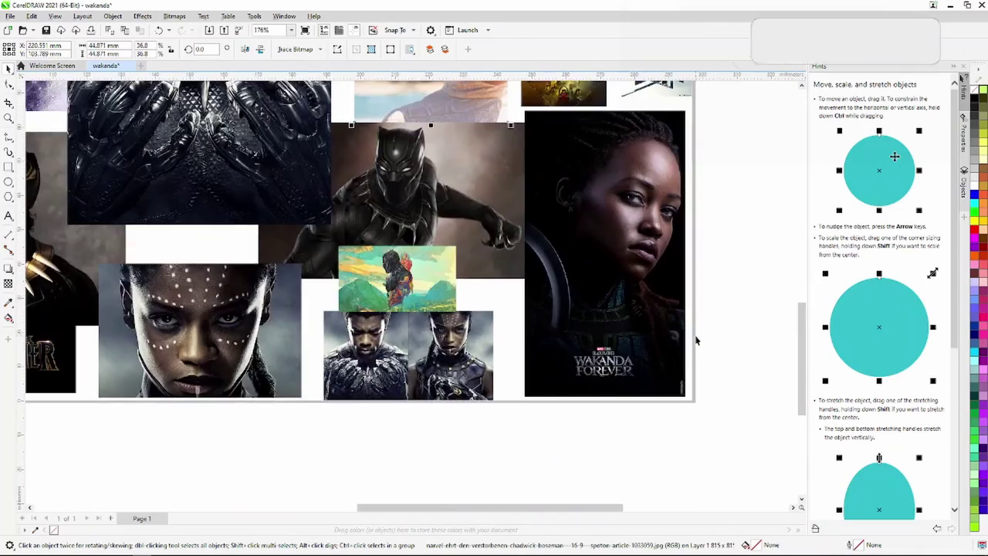
scroll(697, 339, "down", 1)
scroll(697, 340, "down", 1)
scroll(540, 347, "up", 1)
scroll(478, 355, "up", 1)
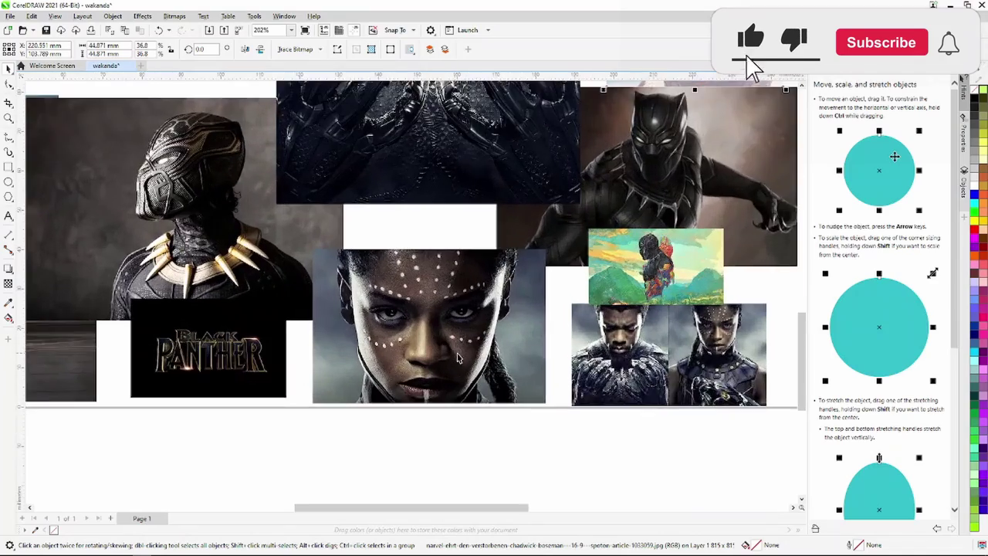
scroll(459, 359, "up", 1)
scroll(459, 358, "down", 2)
scroll(460, 355, "down", 1)
scroll(461, 354, "down", 1)
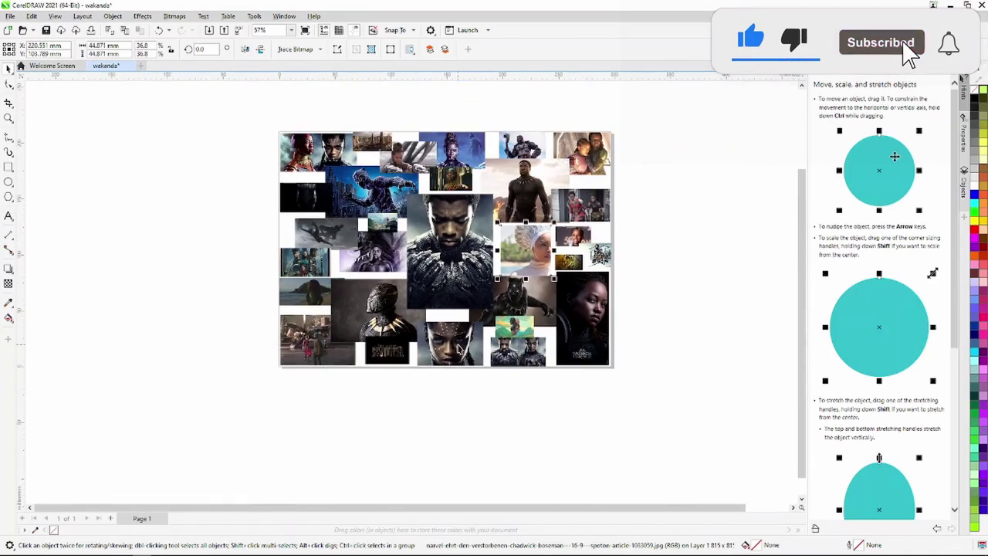
scroll(502, 201, "up", 1)
scroll(556, 177, "up", 1)
scroll(602, 162, "up", 1)
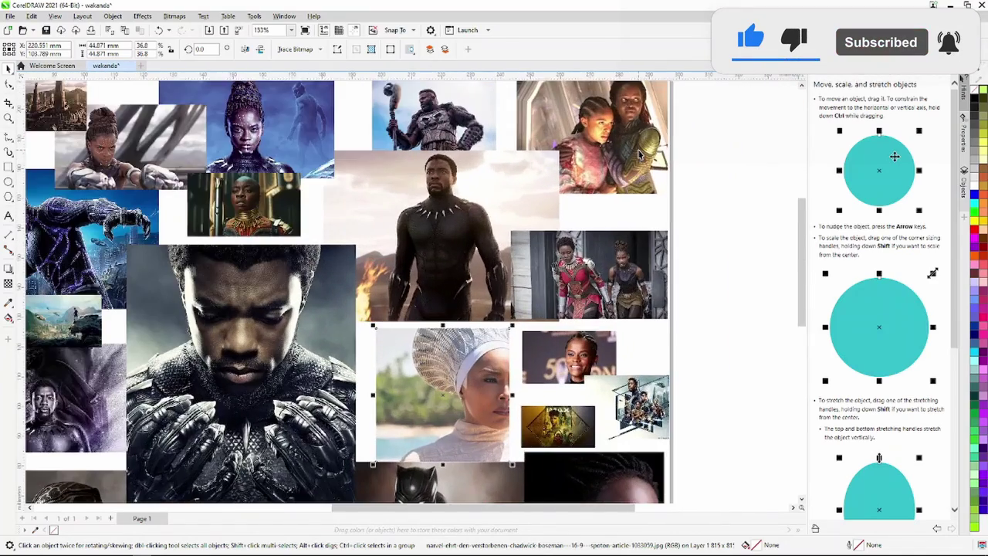
scroll(639, 154, "up", 1)
scroll(639, 154, "down", 4)
scroll(548, 240, "up", 3)
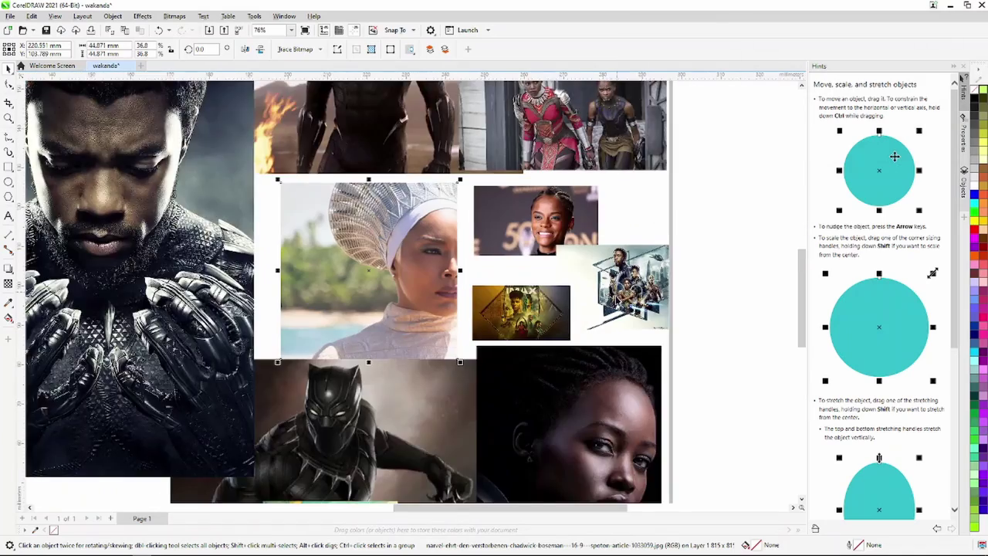
scroll(540, 235, "up", 3)
left_click_drag(616, 298, 613, 296)
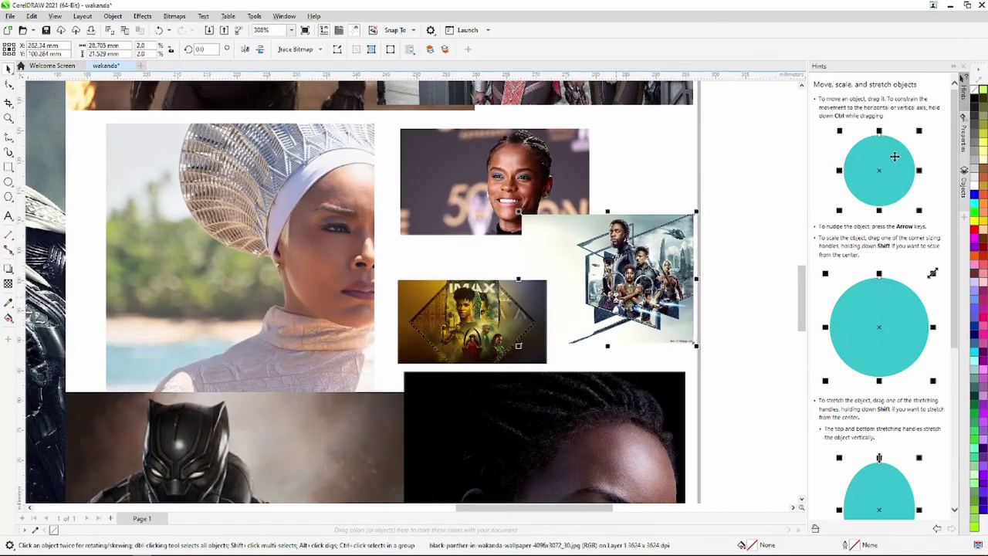
scroll(614, 296, "down", 3)
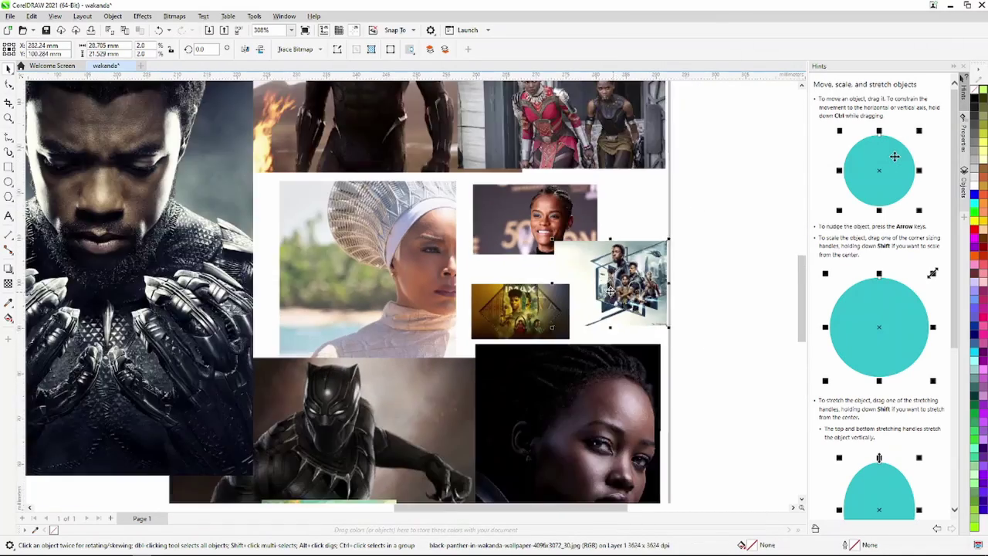
scroll(614, 296, "down", 2)
scroll(614, 296, "down", 2)
scroll(549, 347, "up", 2)
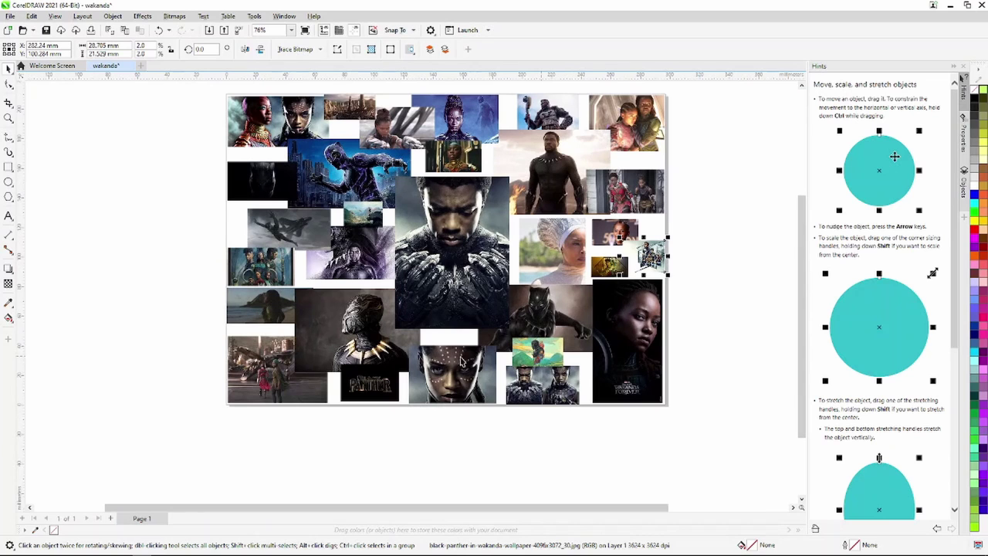
scroll(453, 352, "down", 1)
scroll(453, 352, "down", 2)
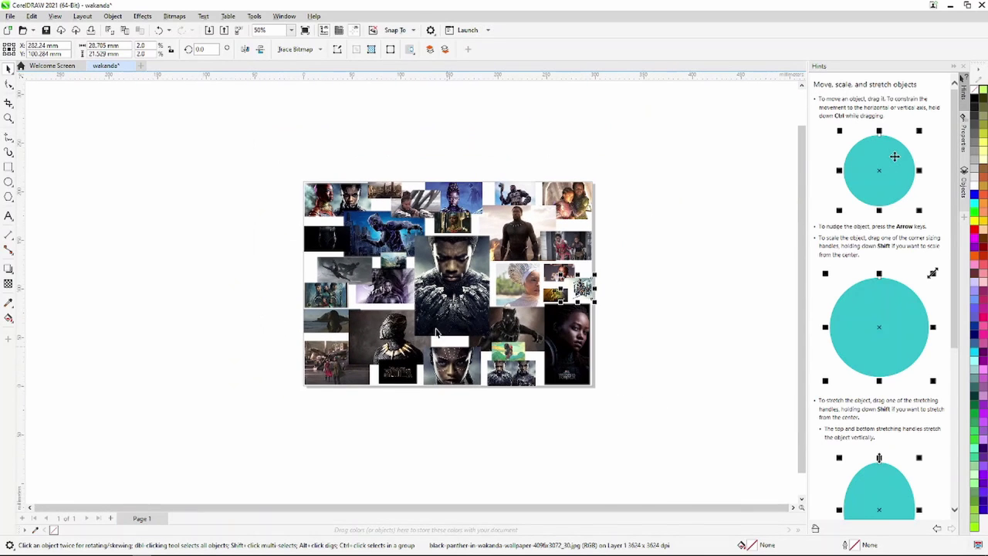
Marquee-select all 29 collage images and group them
left_click_drag(252, 132, 470, 231)
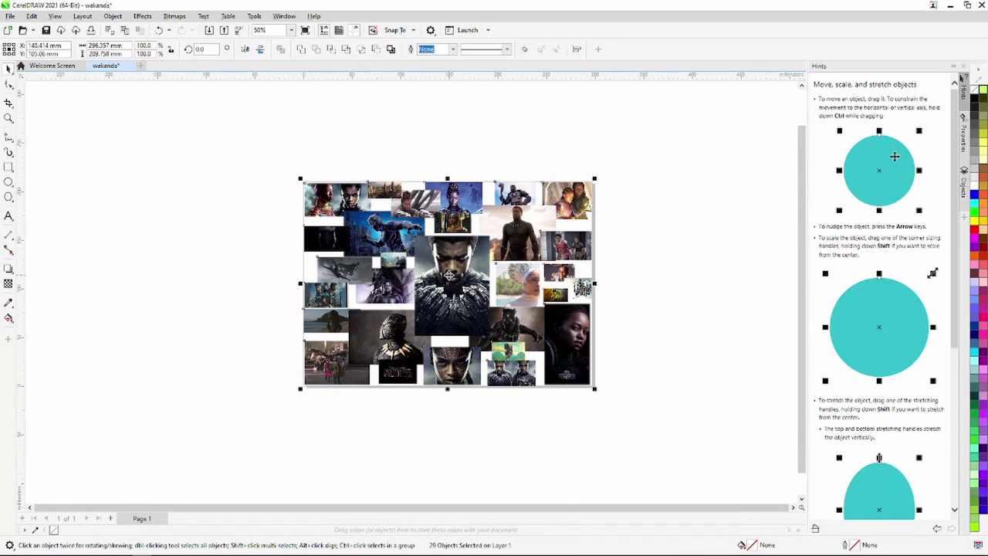
right_click(448, 276)
left_click(495, 311)
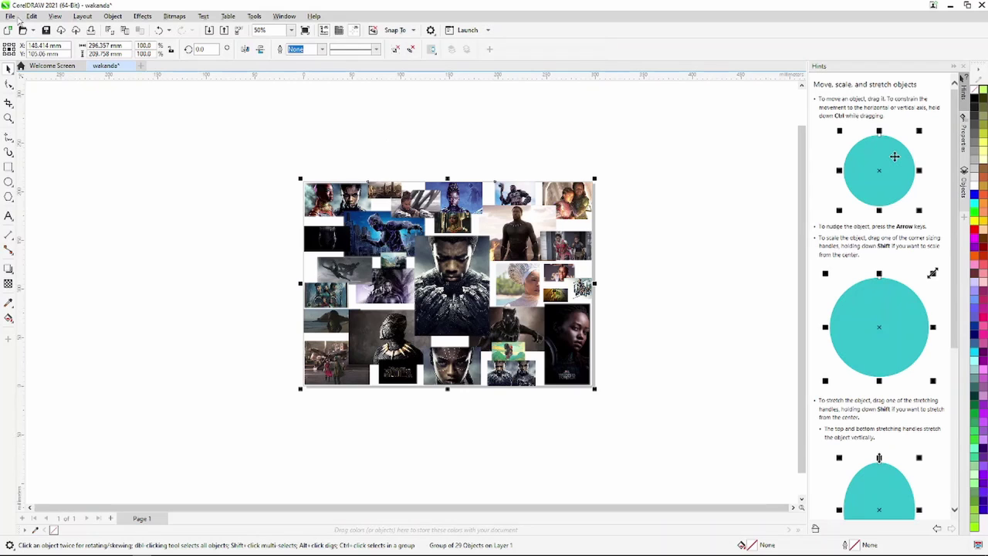
Export the collage as a JPEG named 'wakanda corel' with the default JPEG settings
left_click(15, 17)
left_click(69, 214)
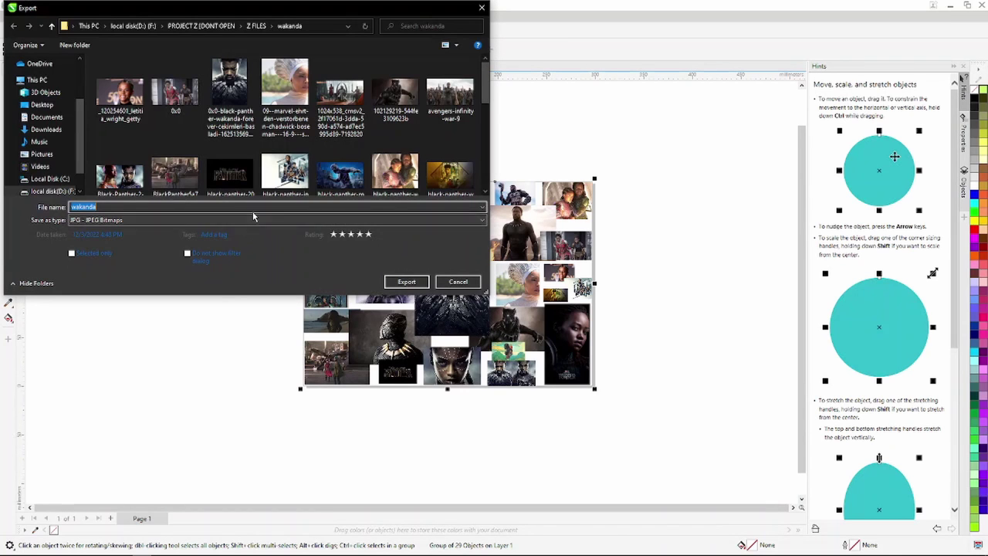
left_click(255, 206)
type("corel")
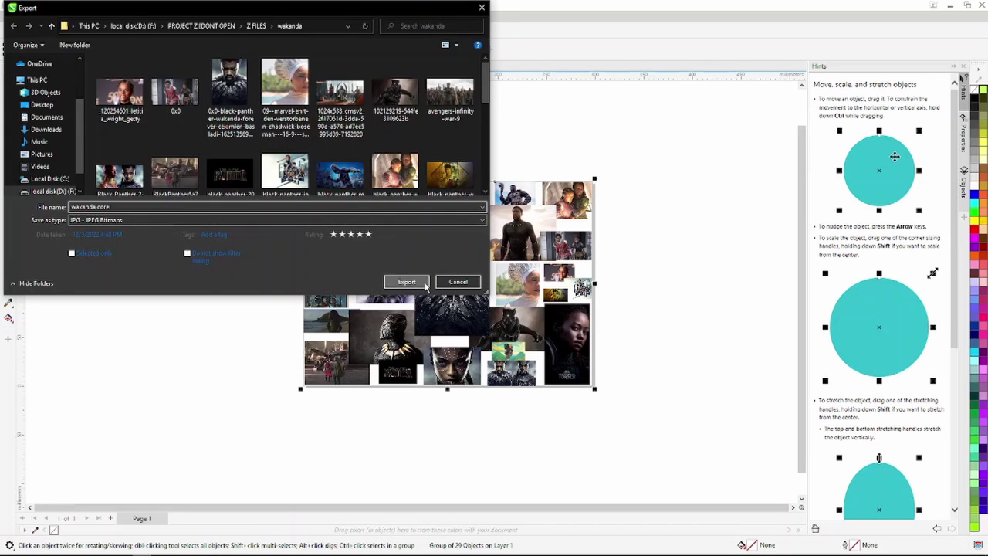
left_click(425, 284)
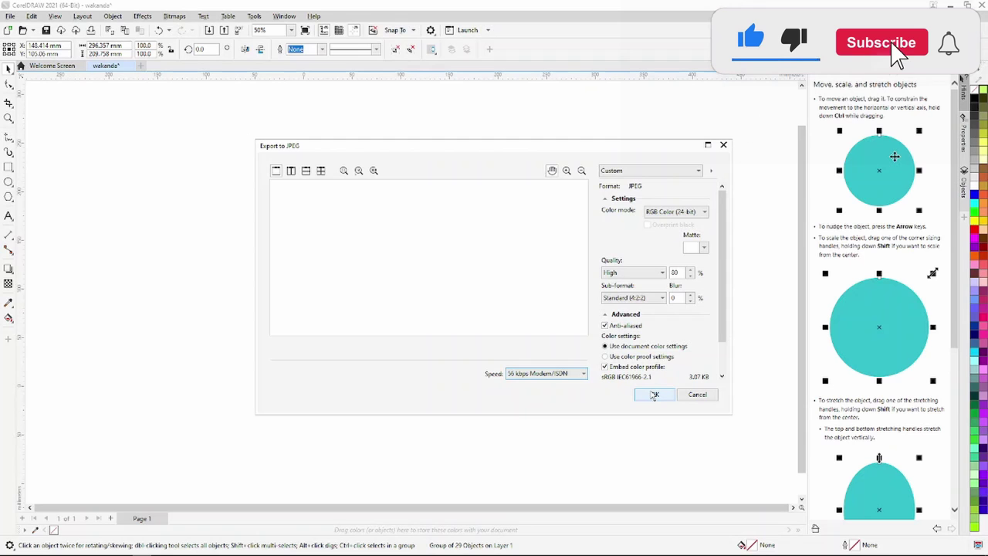
left_click(653, 394)
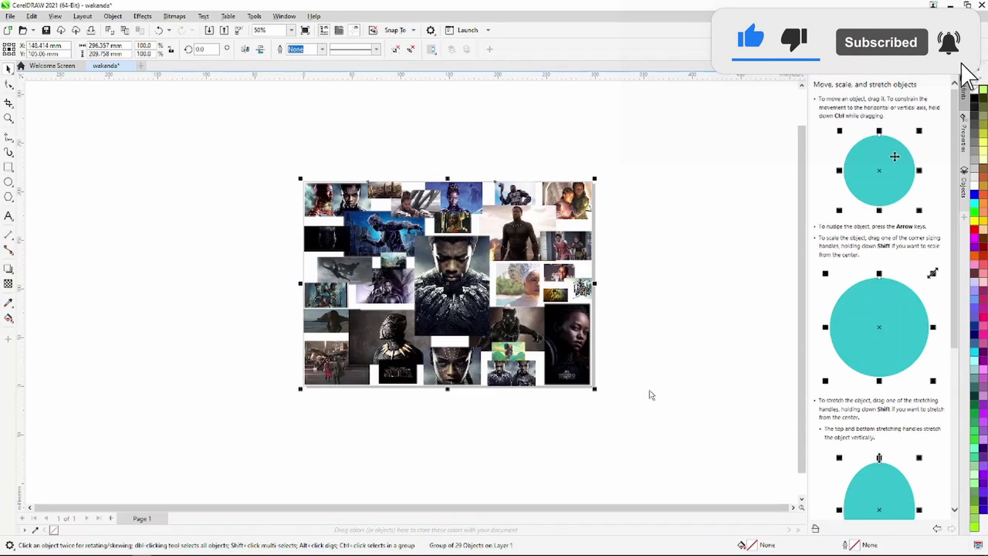
left_click(171, 346)
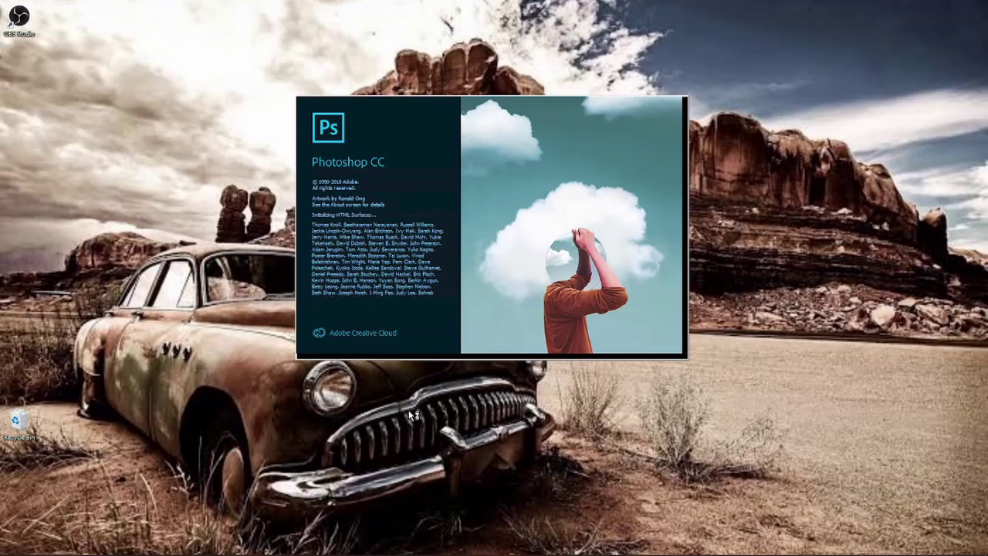
Create a new 640 × 640 px, 72 ppi document named 'wakanda' with a white Background layer
key("ctrl+n")
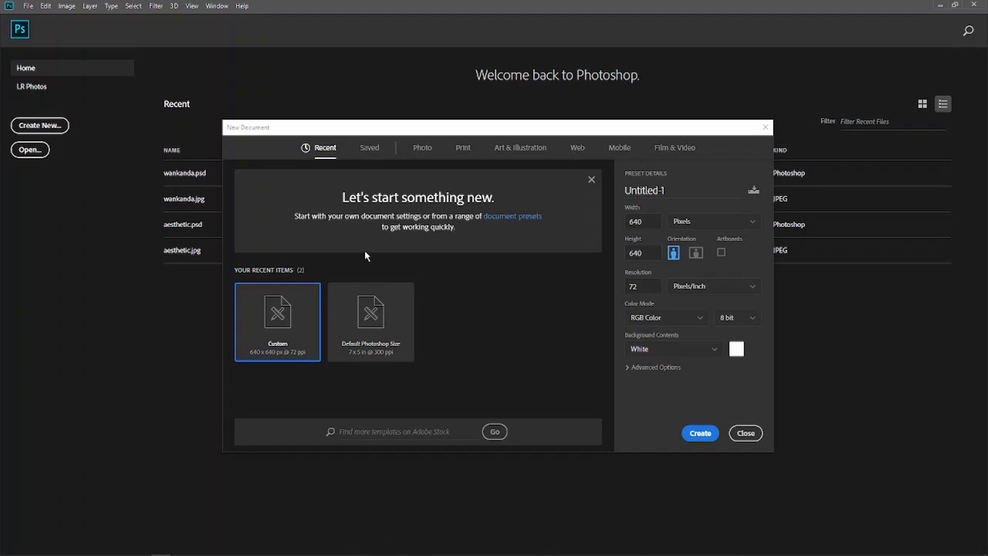
double_click(686, 193)
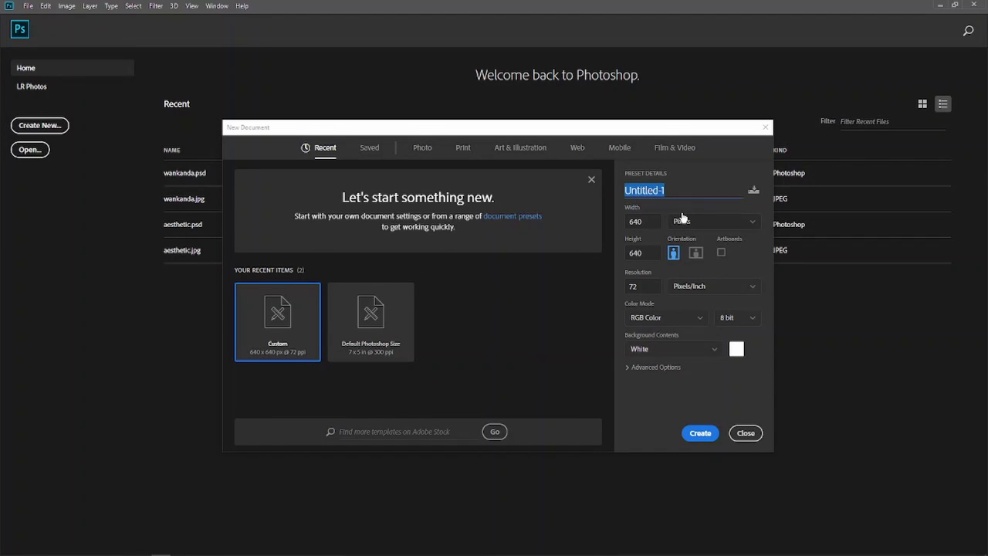
key("BackSpace")
type("wakanda")
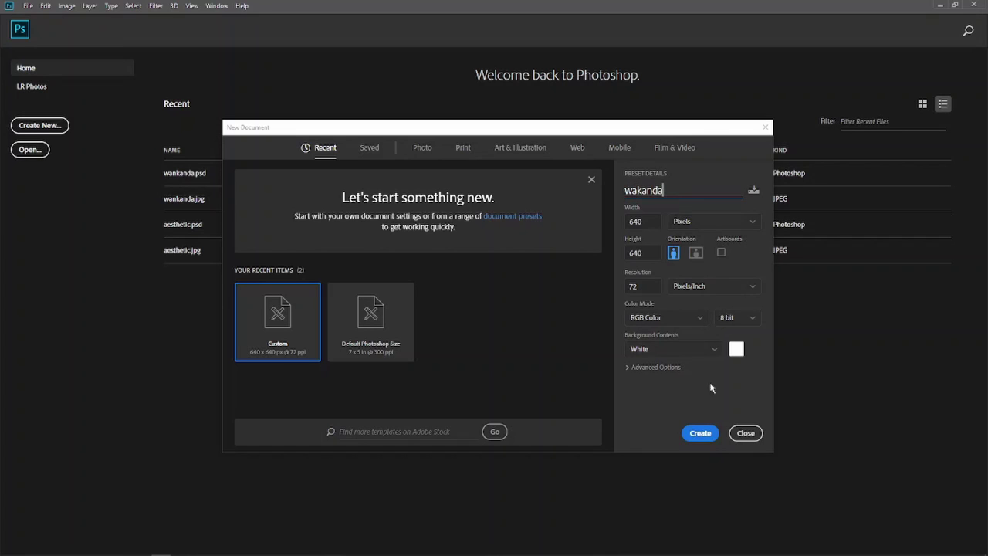
left_click(704, 434)
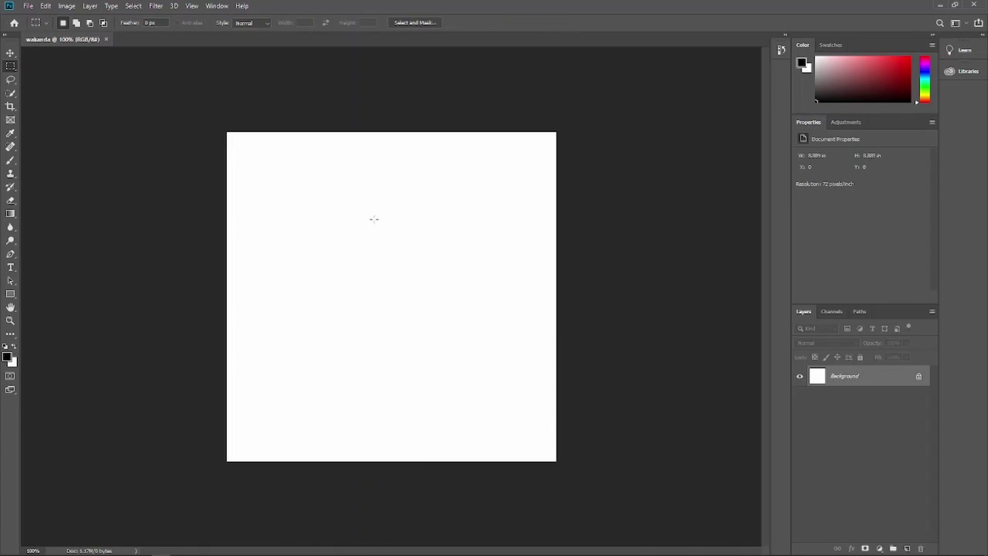
right_click(365, 207)
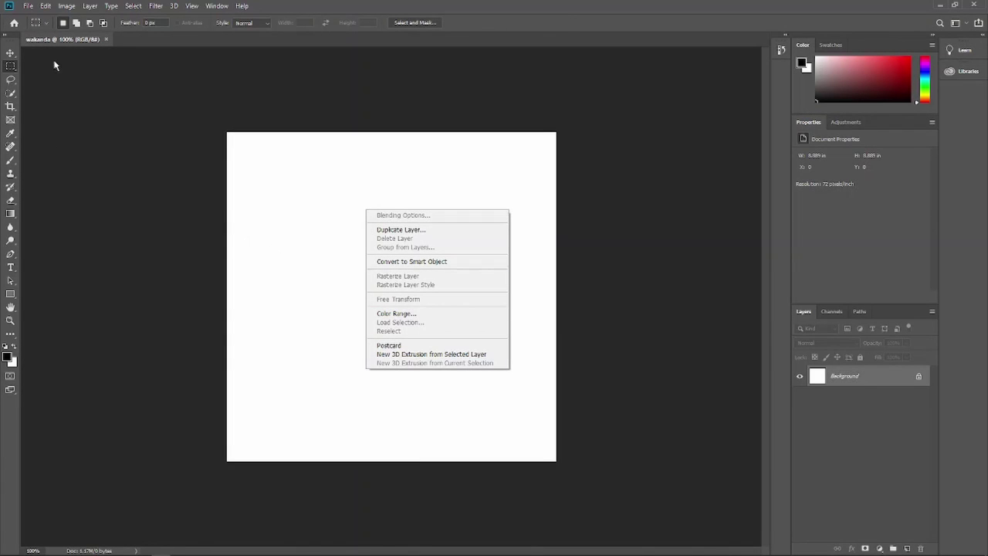
left_click(31, 6)
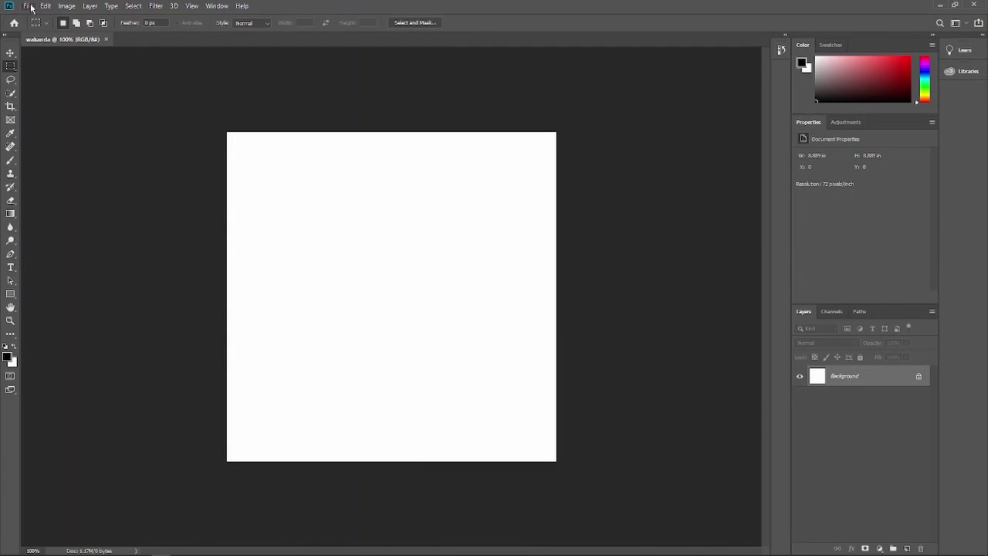
Open the 'wakanda corel' JPEG from the wakanda folder in Photoshop
left_click(30, 7)
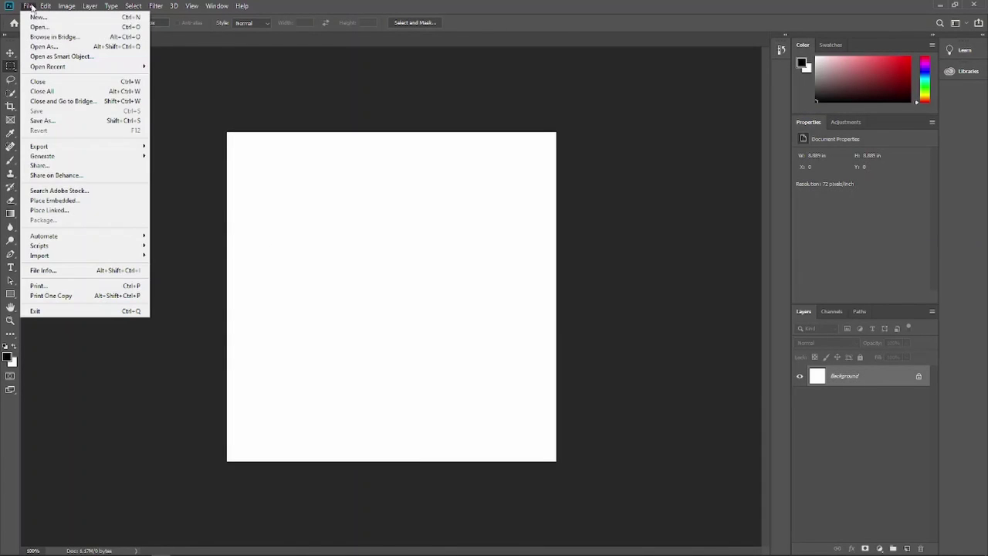
left_click(68, 27)
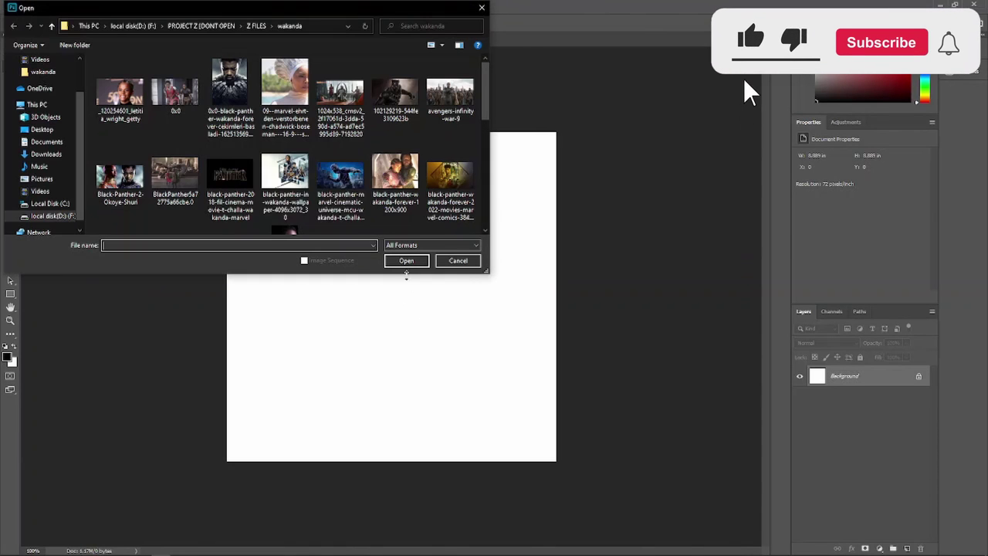
left_click(285, 182)
scroll(255, 200, "down", 5)
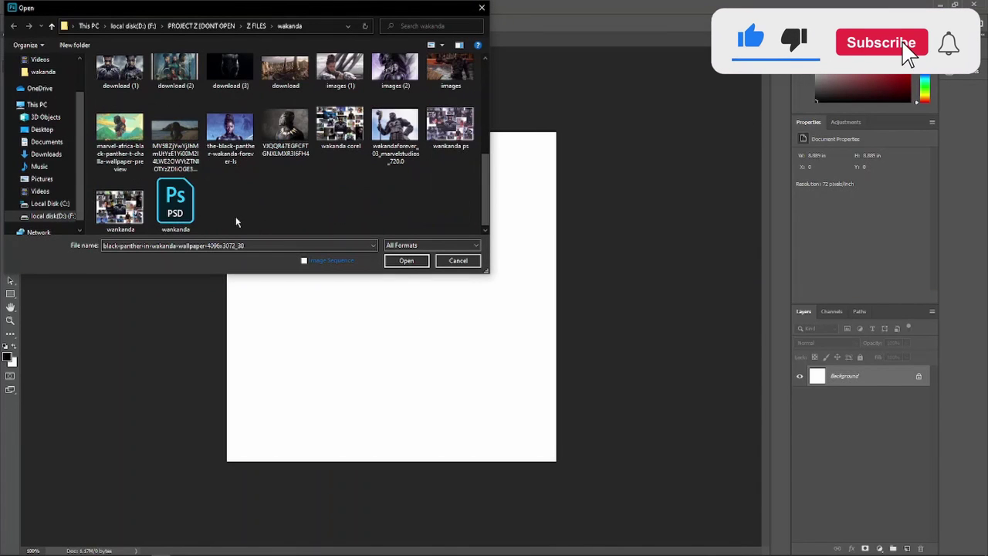
left_click(450, 128)
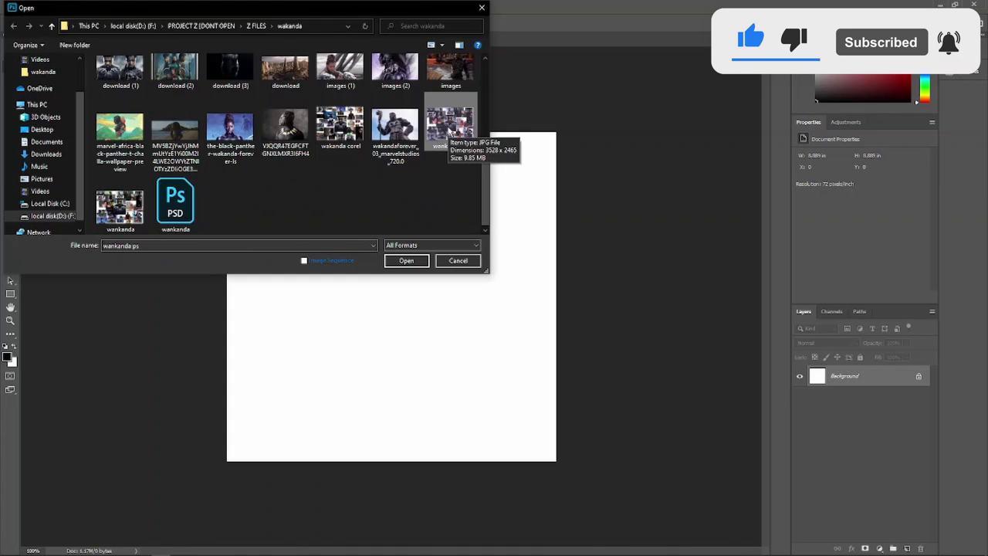
scroll(286, 214, "up", 2)
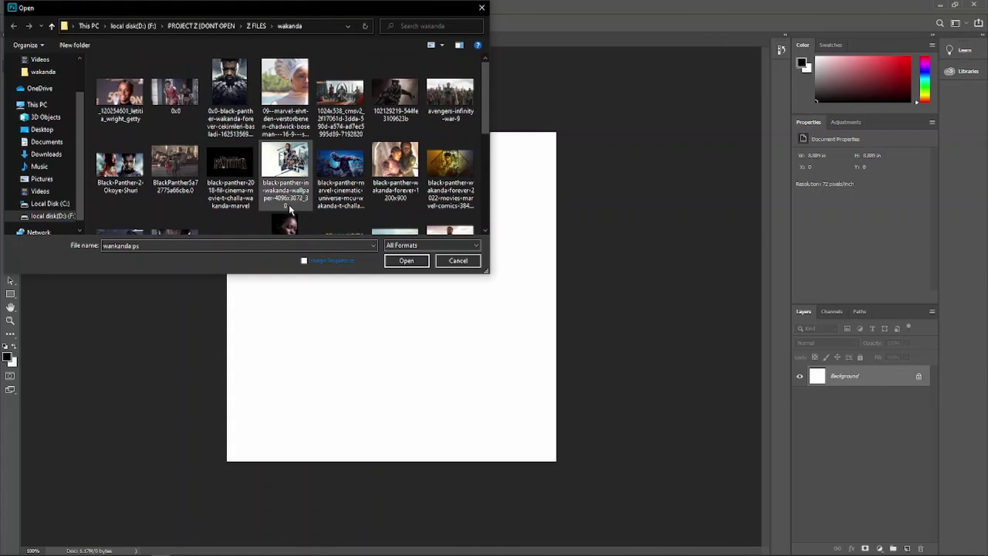
scroll(301, 202, "down", 1)
scroll(303, 198, "down", 1)
left_click(341, 131)
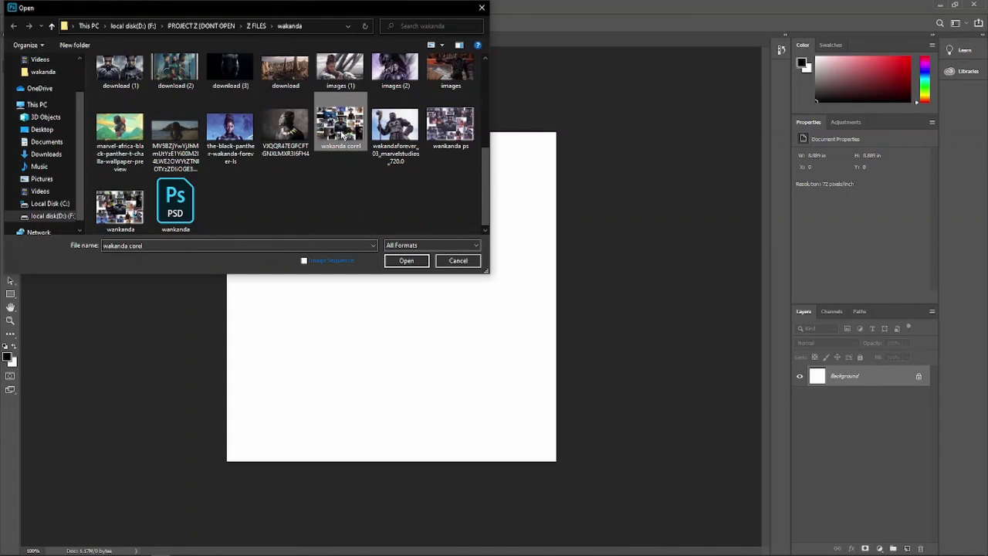
left_click(406, 260)
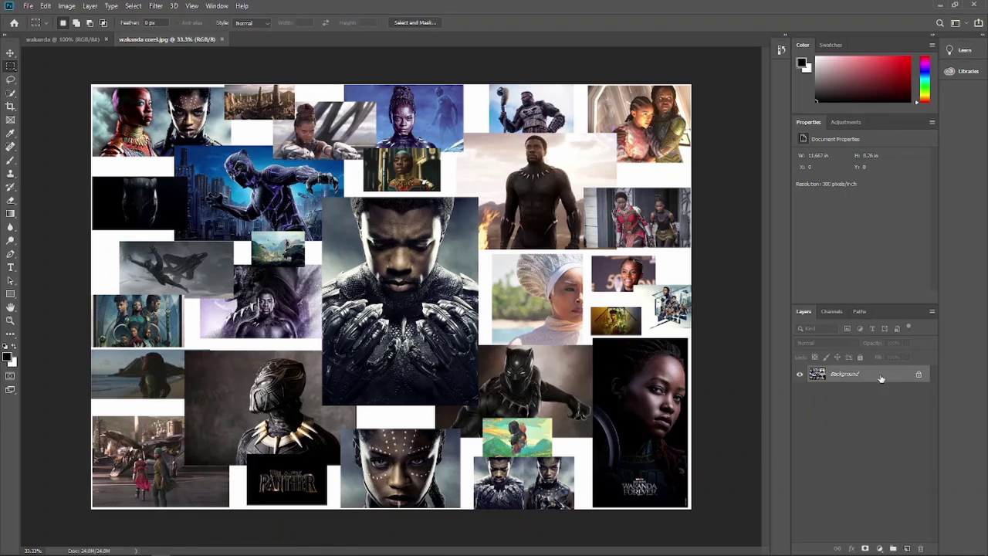
Try unlocking the collage layer and converting it to a smart object, then undo it
left_click(919, 375)
right_click(859, 376)
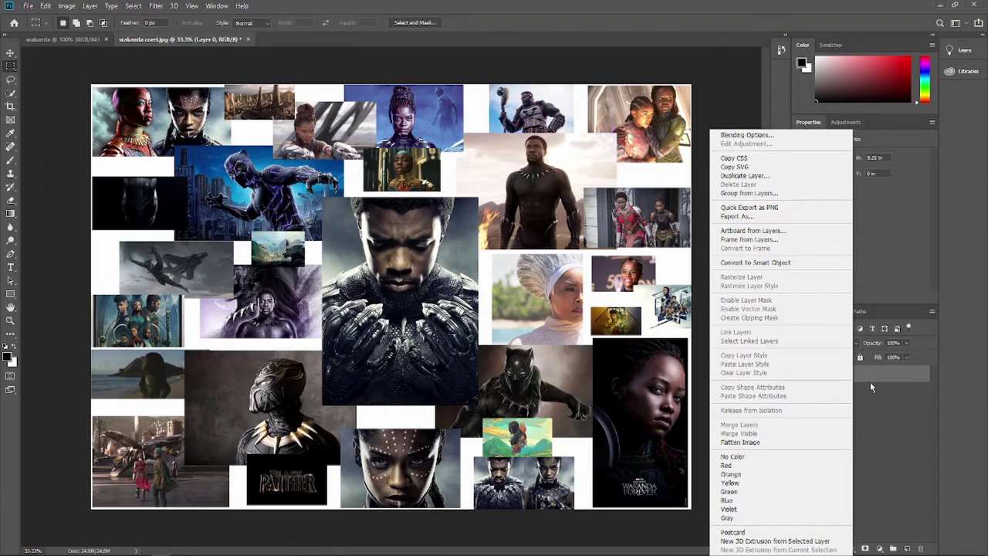
left_click(872, 386)
right_click(873, 374)
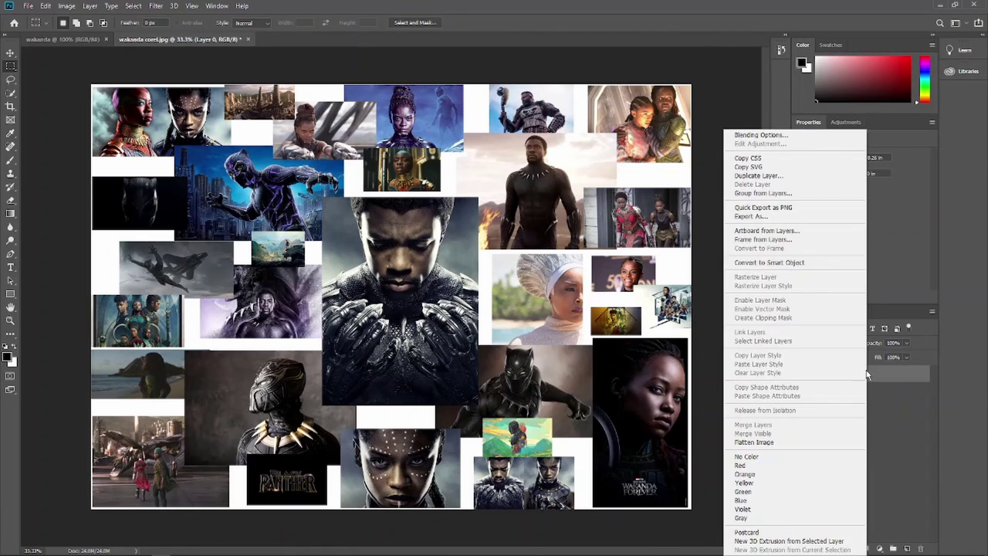
left_click(799, 263)
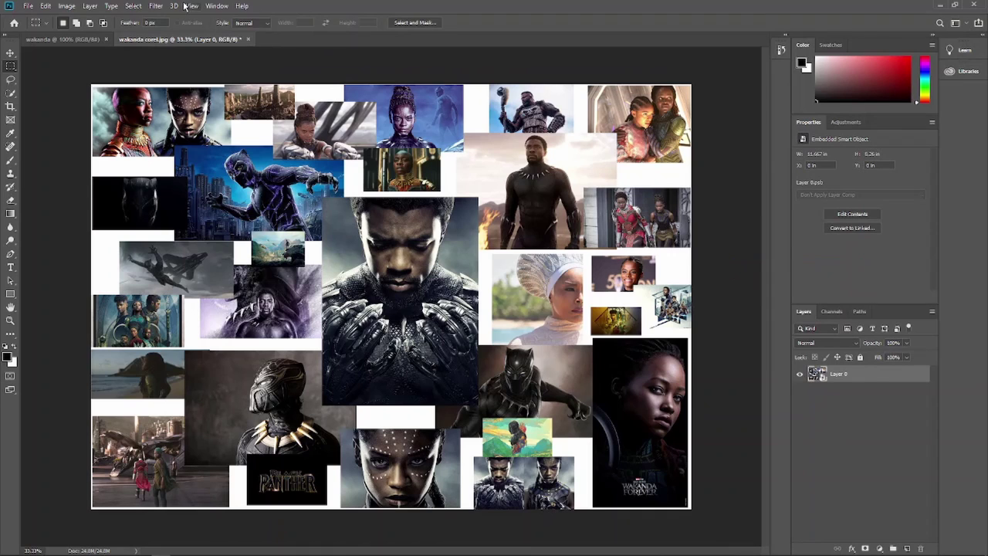
left_click(164, 5)
left_click(199, 72)
key("ctrl+z")
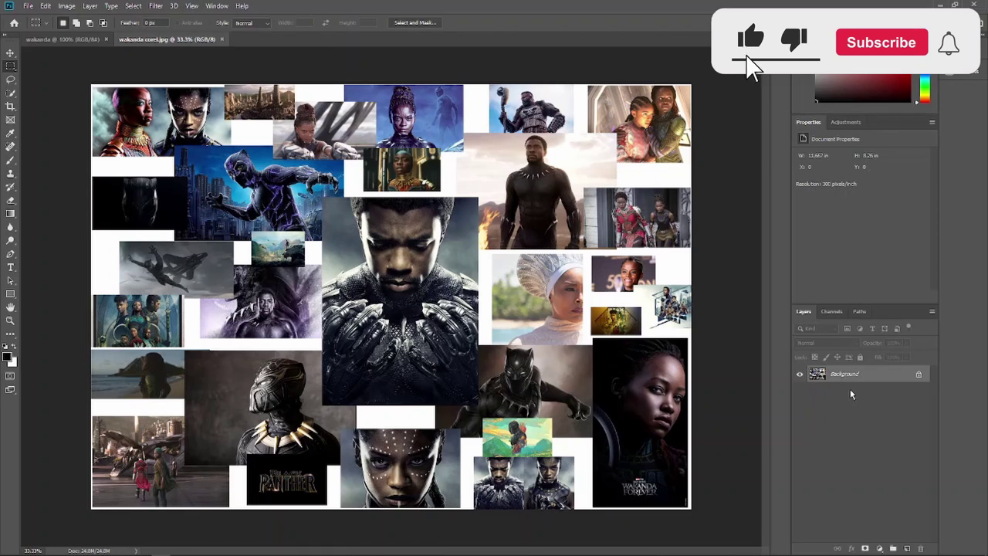
Unlock the Background into Layer 0 and convert it to an embedded Smart Object
left_click(918, 373)
right_click(854, 376)
left_click(854, 376)
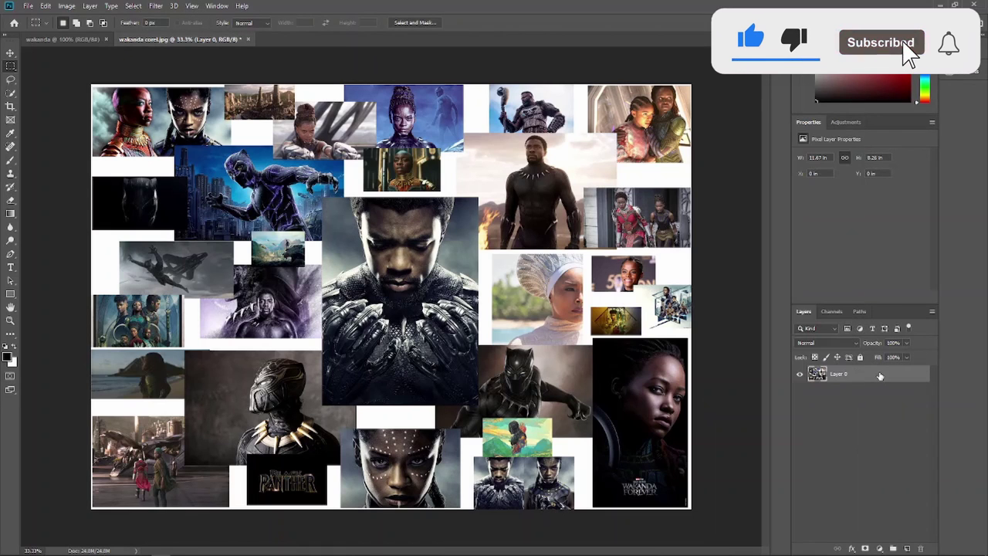
right_click(867, 376)
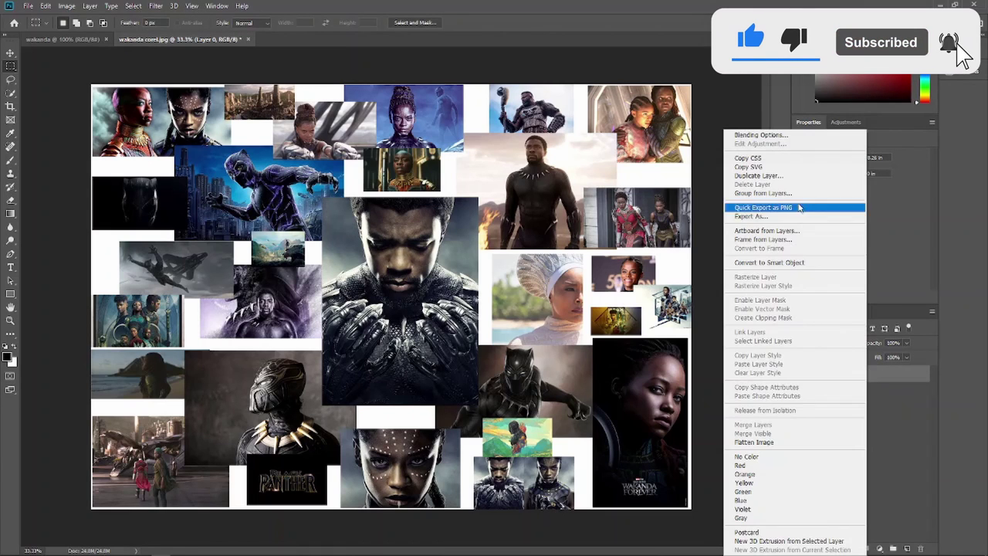
left_click(788, 262)
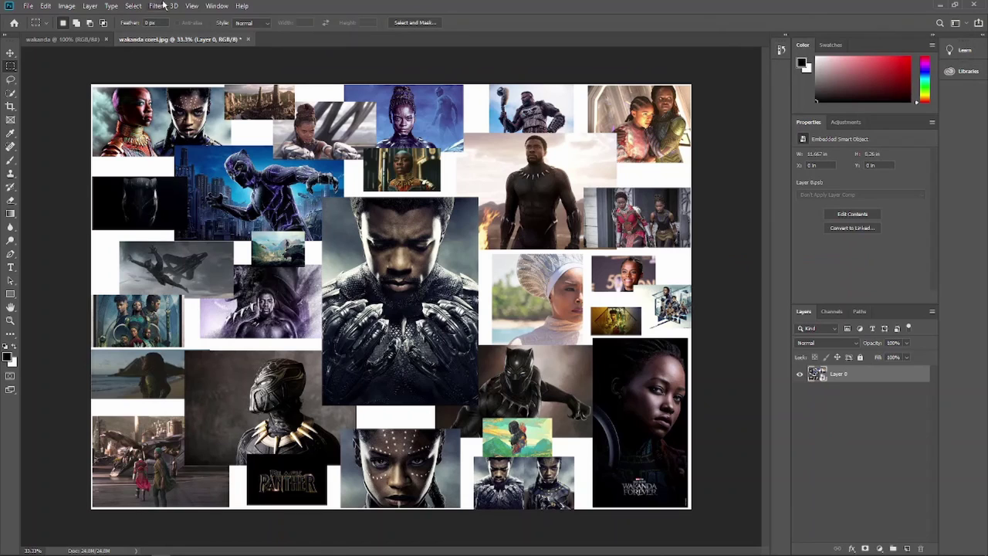
left_click(162, 6)
Apply the saved 'my filters.xmp' settings through the Camera Raw Filter on the collage
left_click(200, 68)
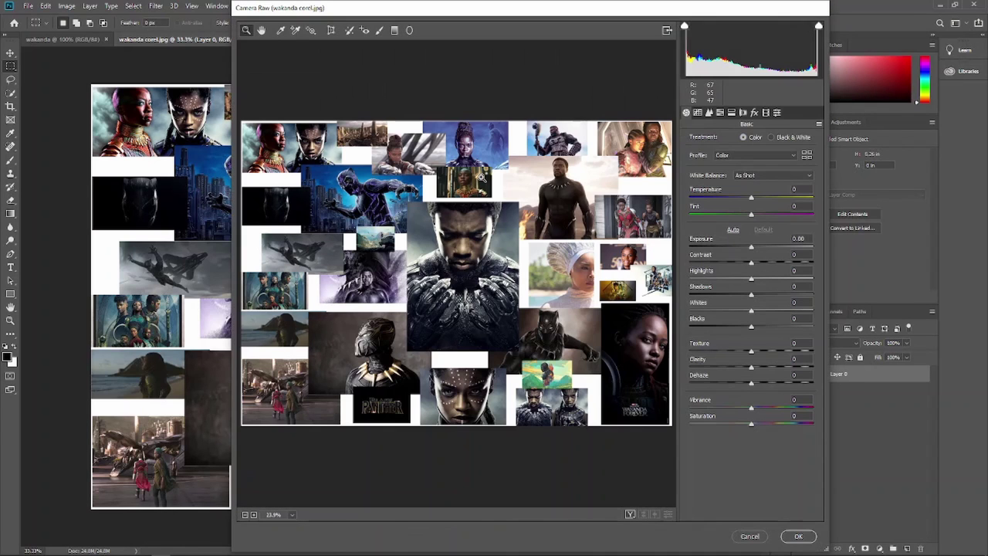
left_click(819, 124)
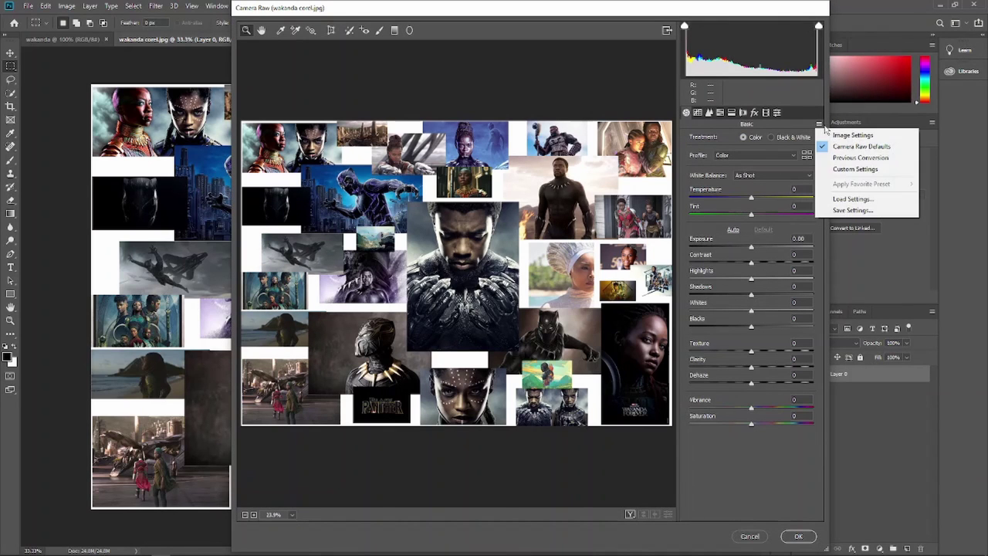
left_click(838, 198)
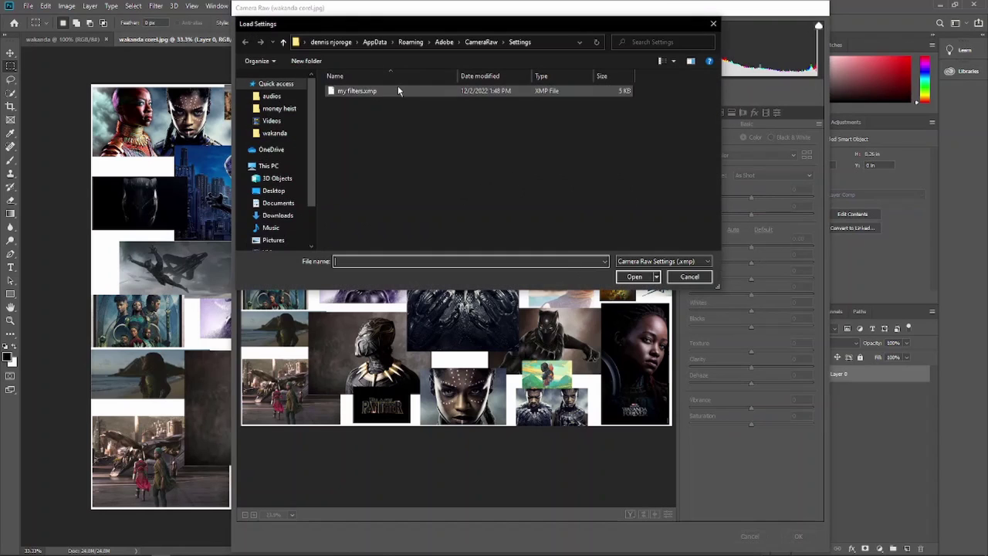
left_click(397, 91)
left_click(637, 275)
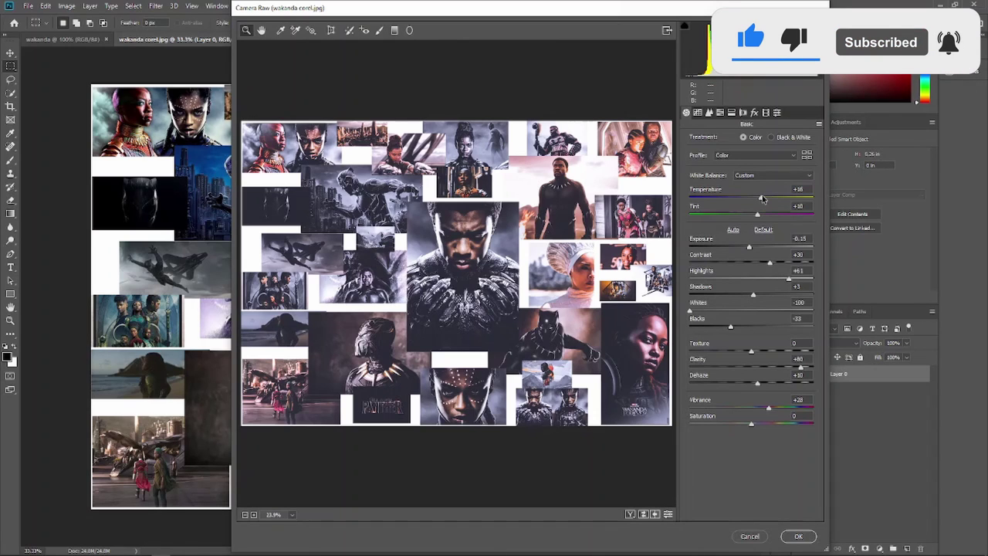
Warm the Temperature slightly and look through the Camera Raw adjustment panels
left_click_drag(763, 197, 766, 198)
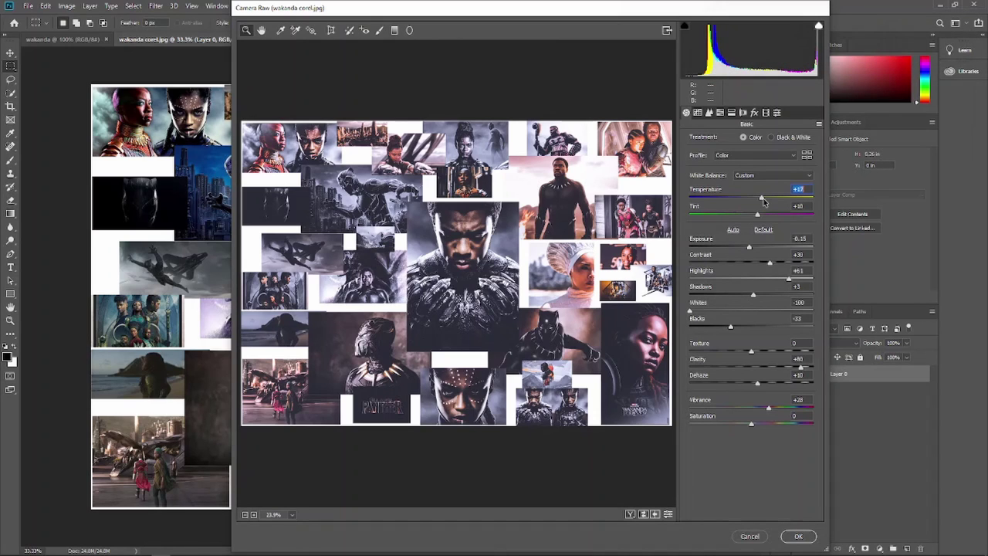
left_click(708, 113)
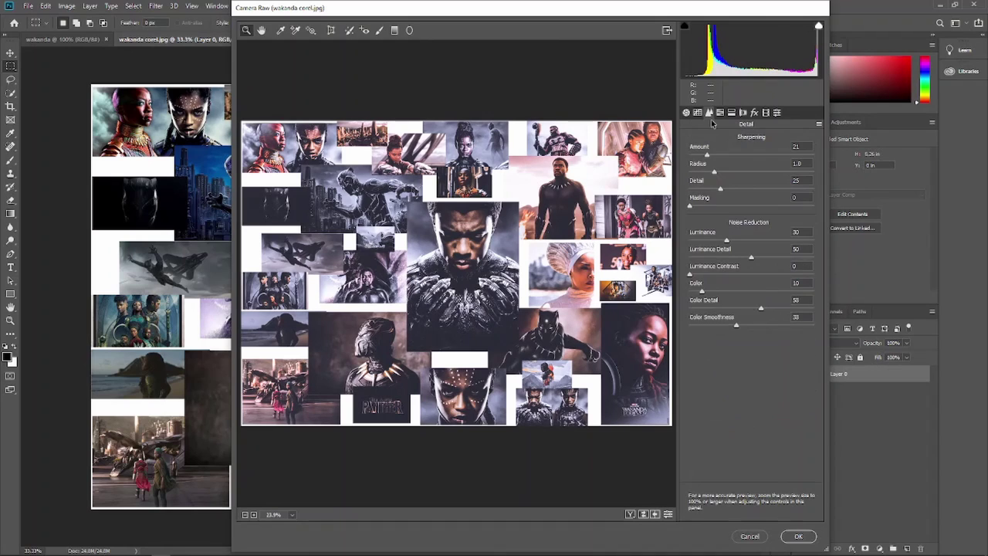
left_click(722, 114)
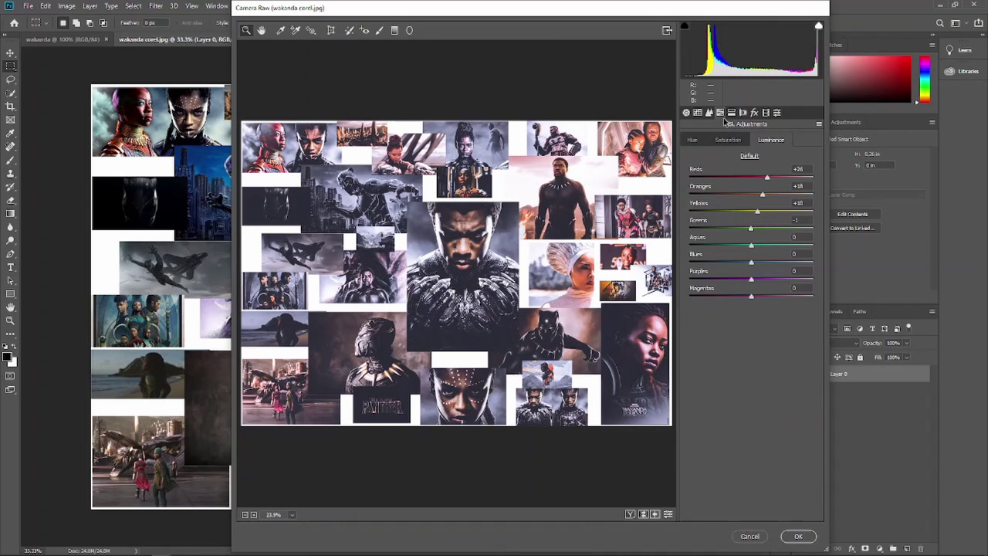
left_click(731, 114)
left_click(743, 114)
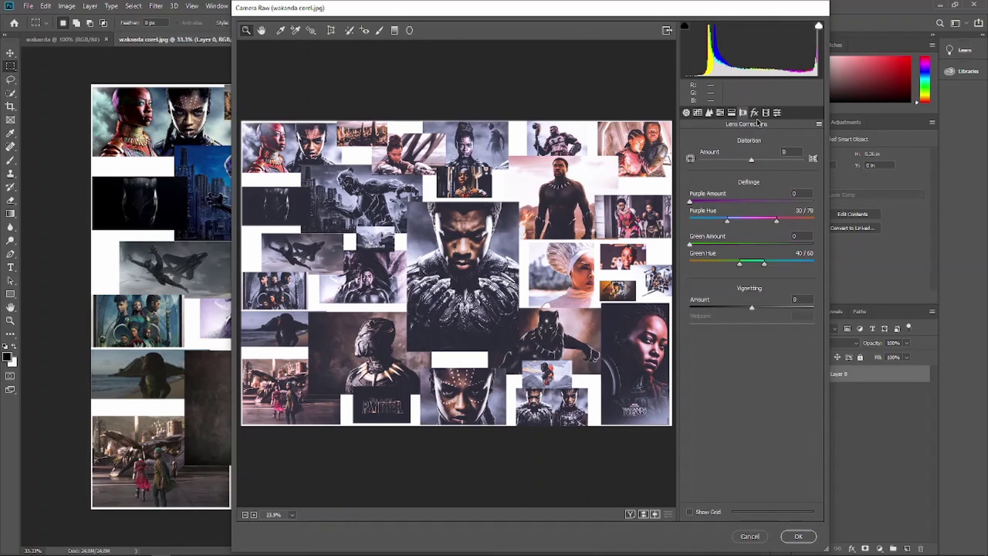
left_click(755, 114)
left_click(765, 114)
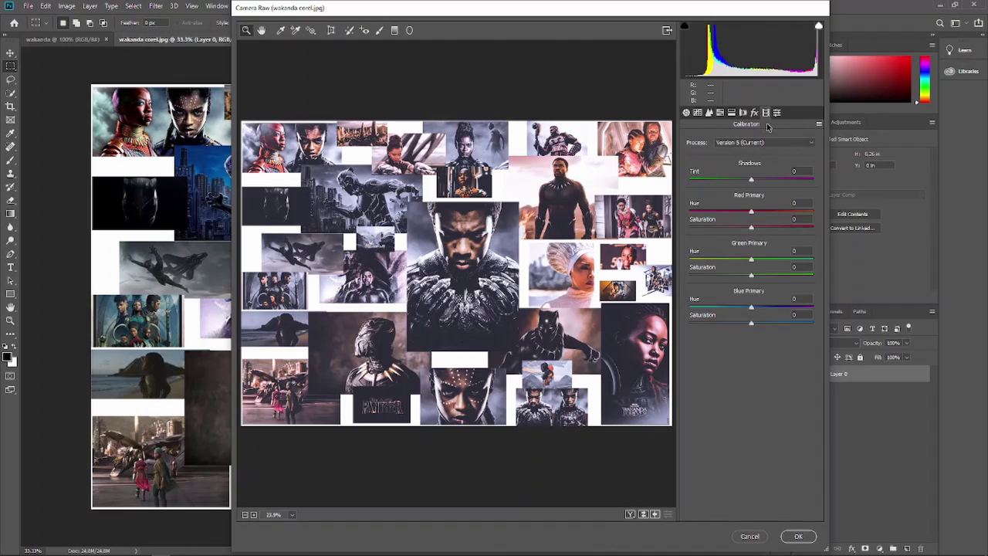
left_click(778, 114)
left_click(756, 113)
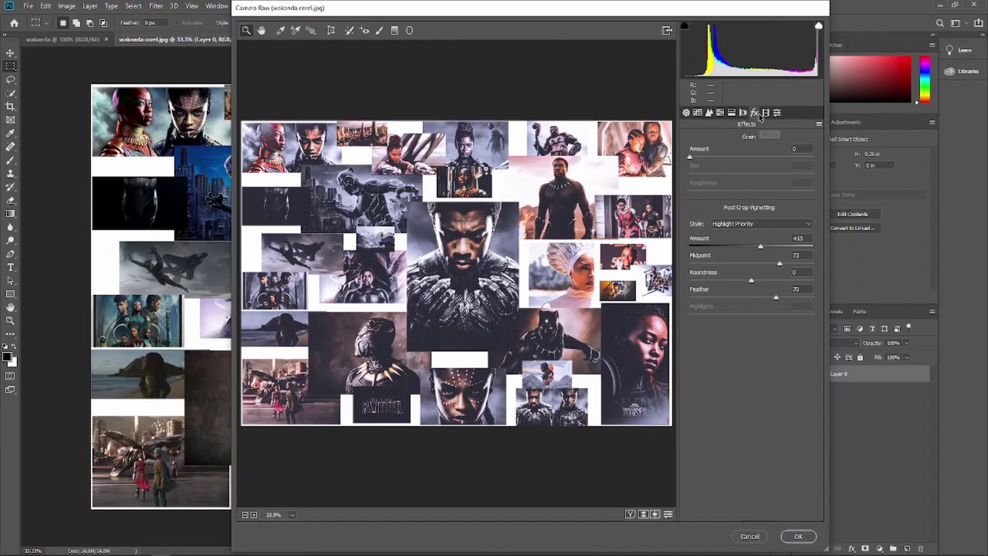
Set the post-crop vignette Amount to +10 and Midpoint to 40, then apply the filter
left_click_drag(762, 247, 758, 241)
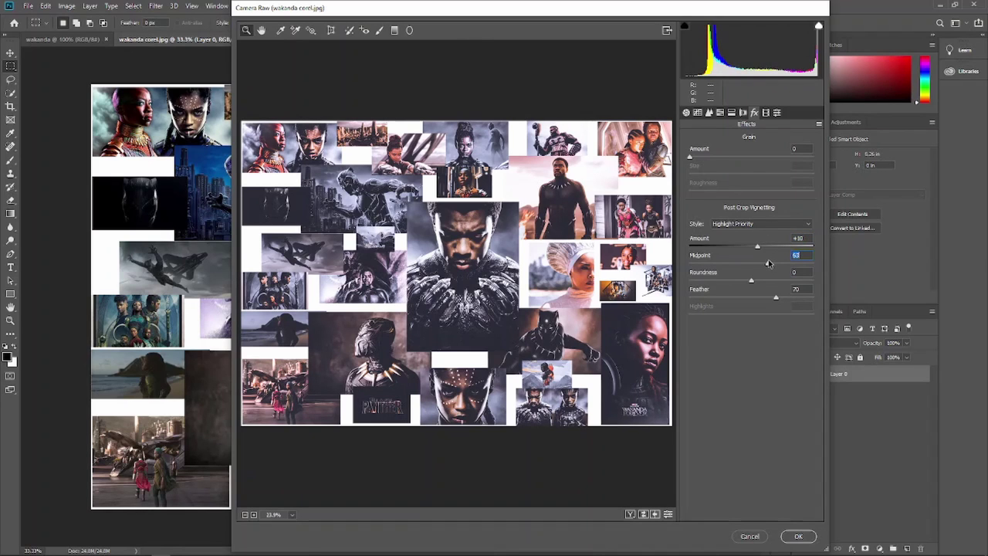
mouse_move(757, 264)
left_mouse_down()
mouse_move(742, 263)
mouse_move(751, 264)
left_mouse_up()
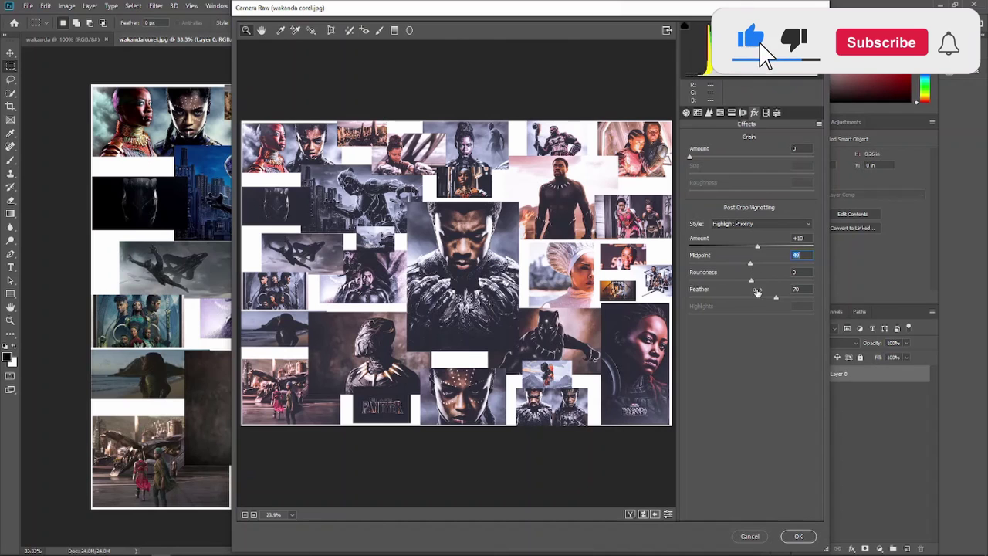
left_click(803, 536)
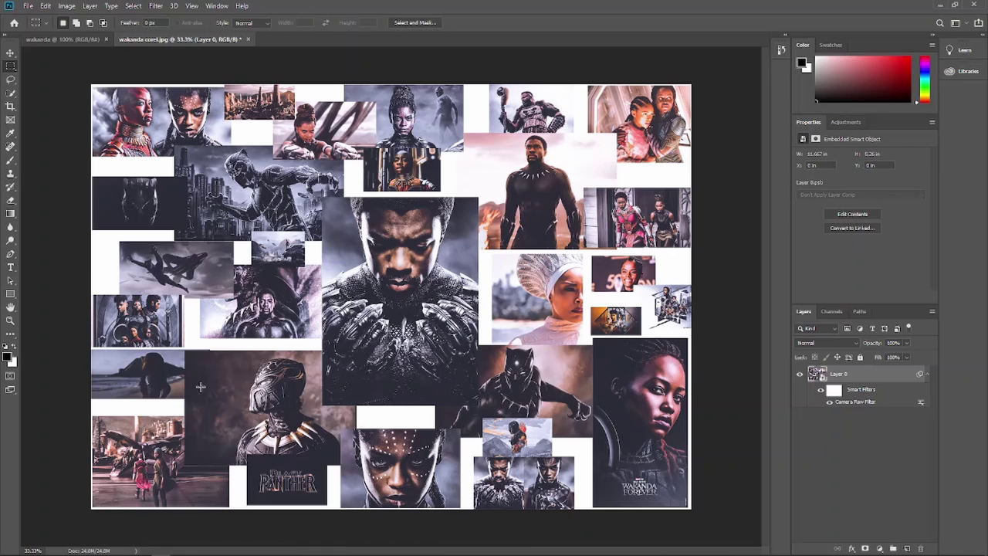
Bring up Export As for the collage as a 3500 × 2478 JPG at 100% quality
left_click(23, 7)
mouse_move(39, 146)
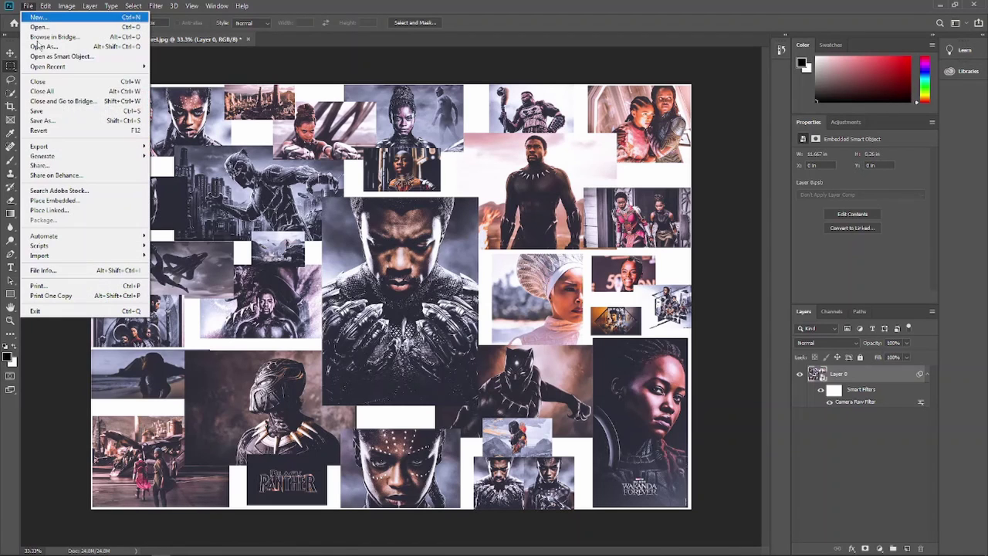
left_click(224, 158)
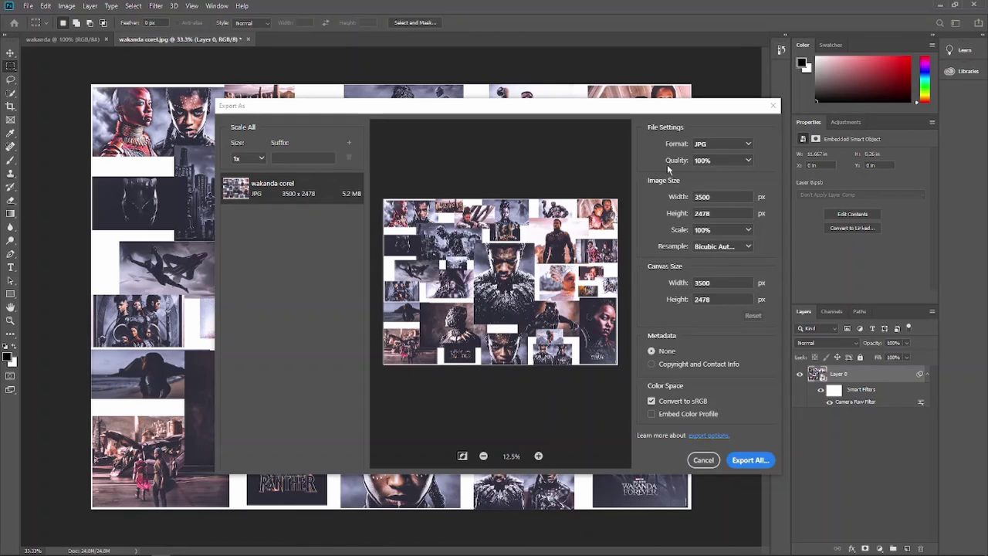
Export the JPG to the wakanda folder under the name 'wakanda ps'
left_click(737, 457)
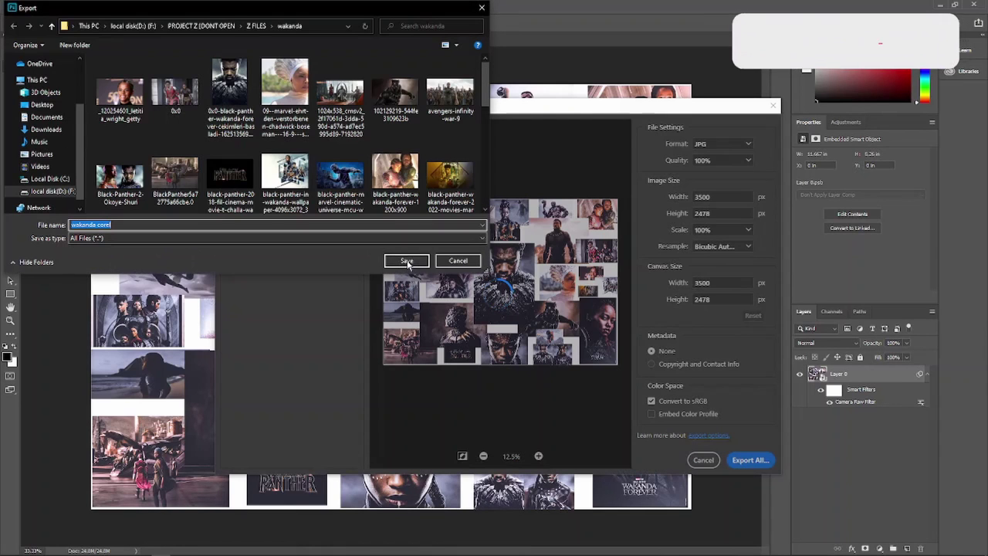
key("BackSpace")
key("BackSpace")
key("BackSpace")
type("ps")
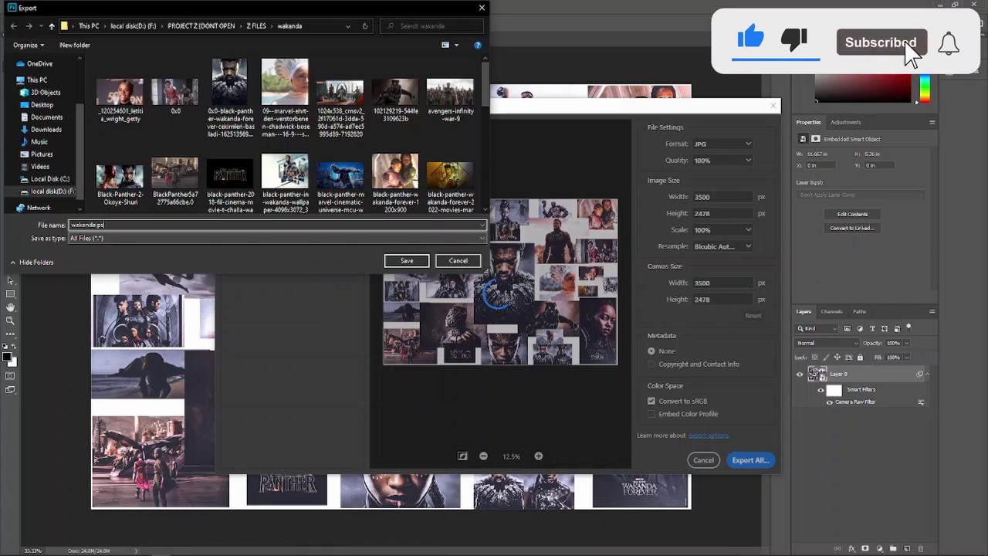
type("2")
left_click(407, 261)
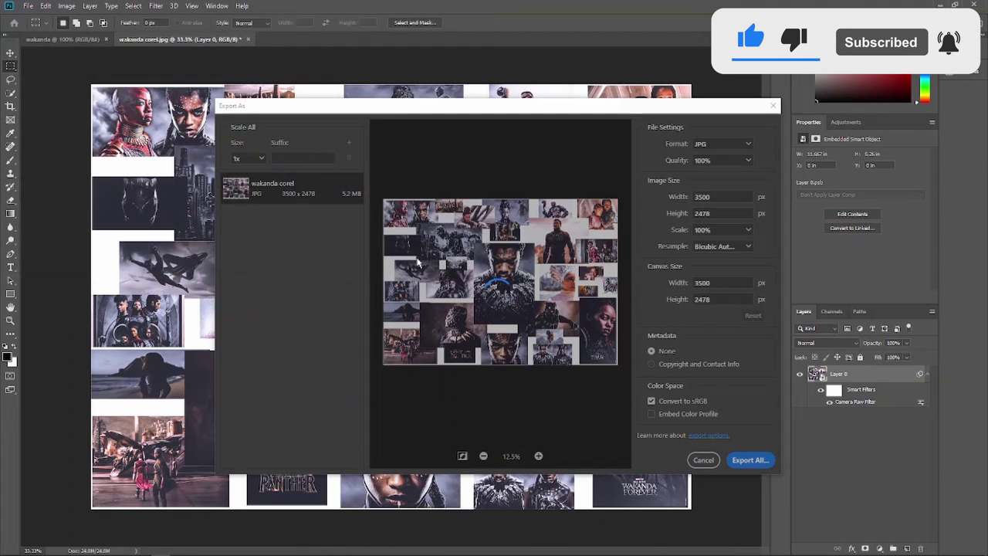